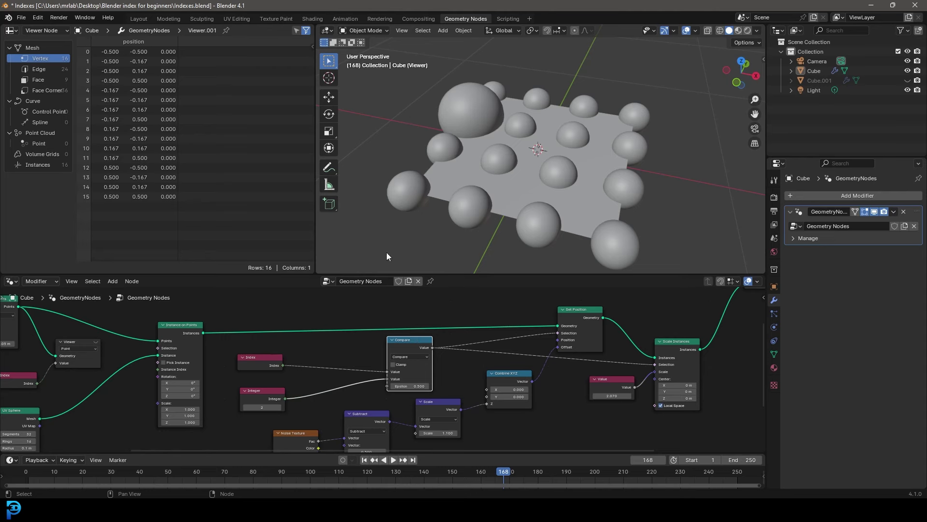
Step: Activate the Viewer node connected to the Grid mesh and Index node to show the vertex indices
{"action": "scroll", "coordinate": [283, 367], "scroll_direction": "down", "scroll_amount": 2}
{"action": "middle_click_drag", "start_coordinate": [248, 365], "coordinate": [343, 355]}
{"action": "scroll", "coordinate": [433, 366], "scroll_direction": "down", "scroll_amount": 3}
{"action": "scroll", "coordinate": [433, 366], "scroll_direction": "down", "scroll_amount": 1}
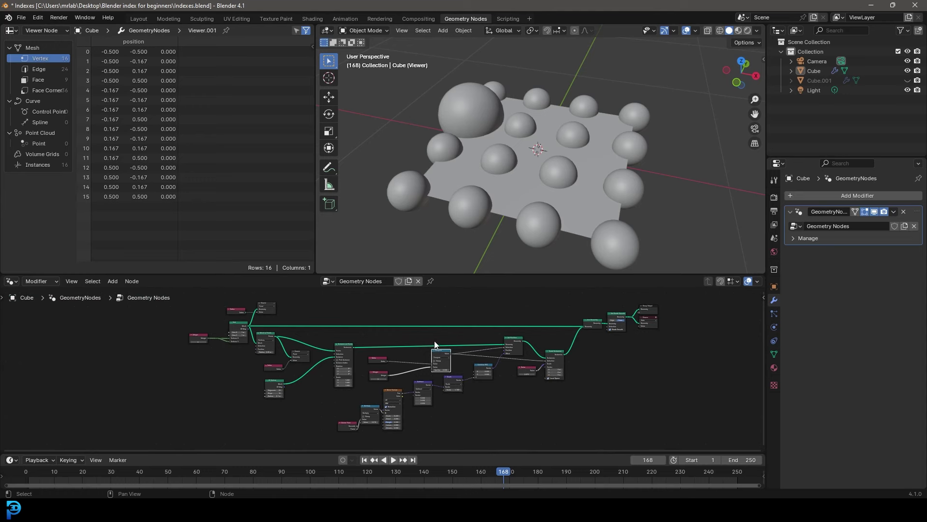
{"action": "scroll", "coordinate": [346, 348], "scroll_direction": "up", "scroll_amount": 5}
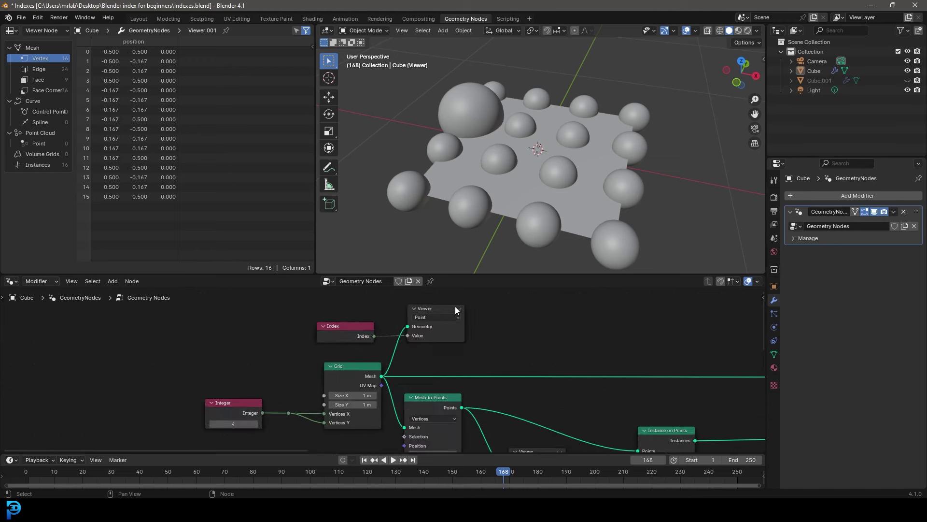
{"action": "left_click", "coordinate": [459, 308]}
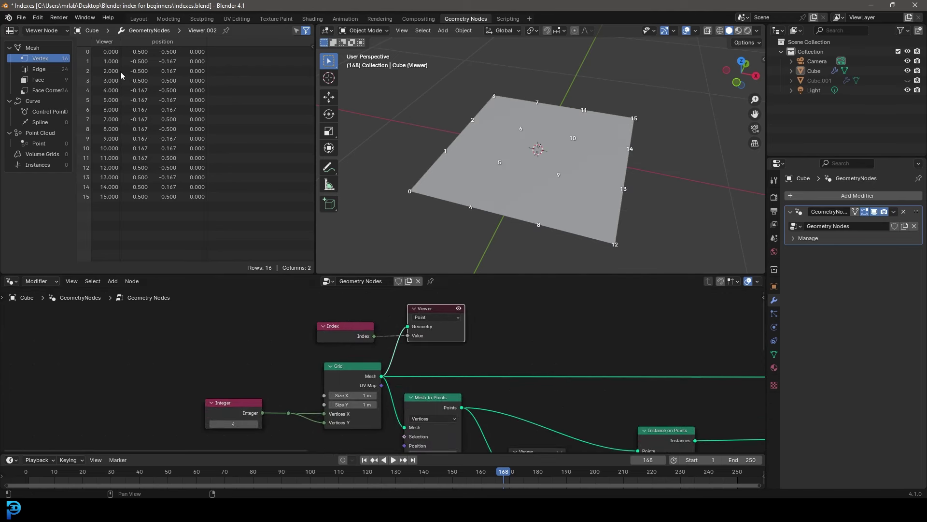
{"action": "scroll", "coordinate": [483, 155], "scroll_direction": "up", "scroll_amount": 4}
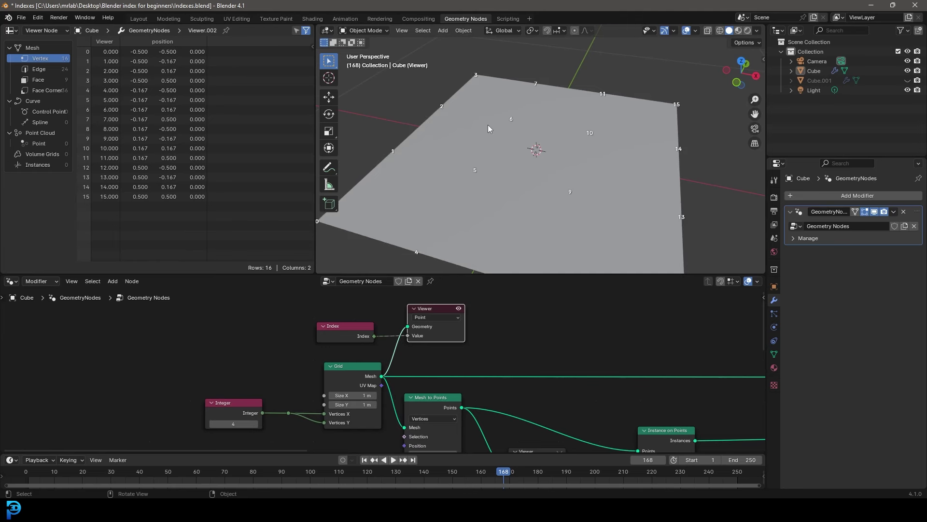
{"action": "scroll", "coordinate": [552, 196], "scroll_direction": "down", "scroll_amount": 3}
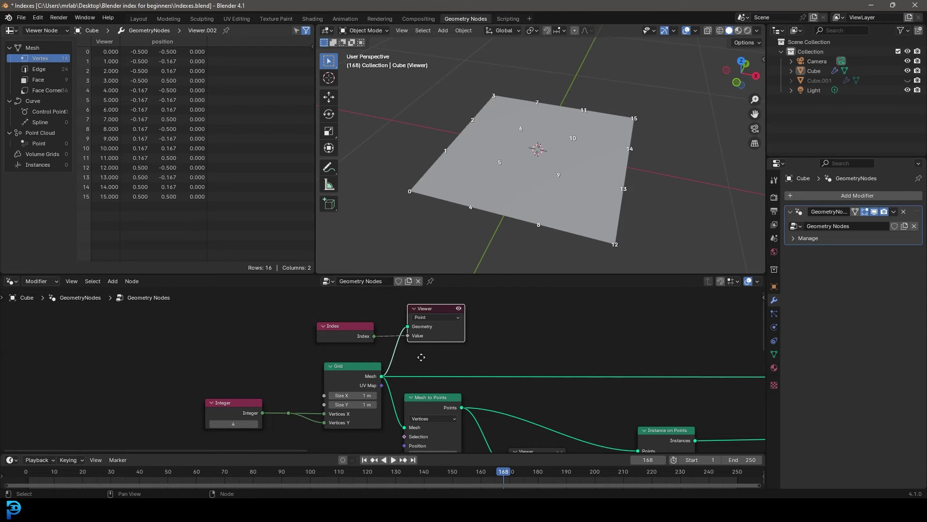
Step: Examine how the grid's index numbers match the spreadsheet rows, and view the Viewport Overlays options for viewer node text
{"action": "middle_click_drag", "start_coordinate": [422, 357], "coordinate": [413, 344]}
{"action": "left_click_drag", "start_coordinate": [346, 362], "coordinate": [341, 358]}
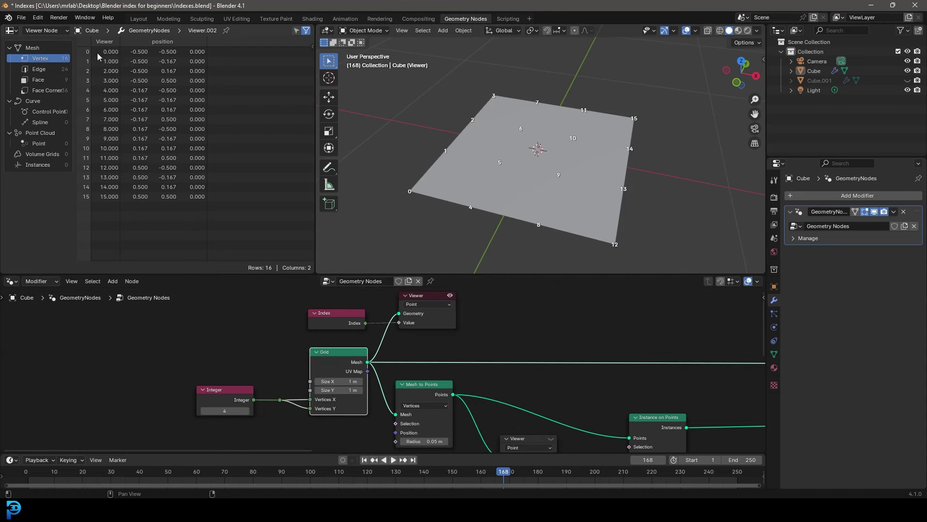
{"action": "scroll", "coordinate": [582, 172], "scroll_direction": "up", "scroll_amount": 3}
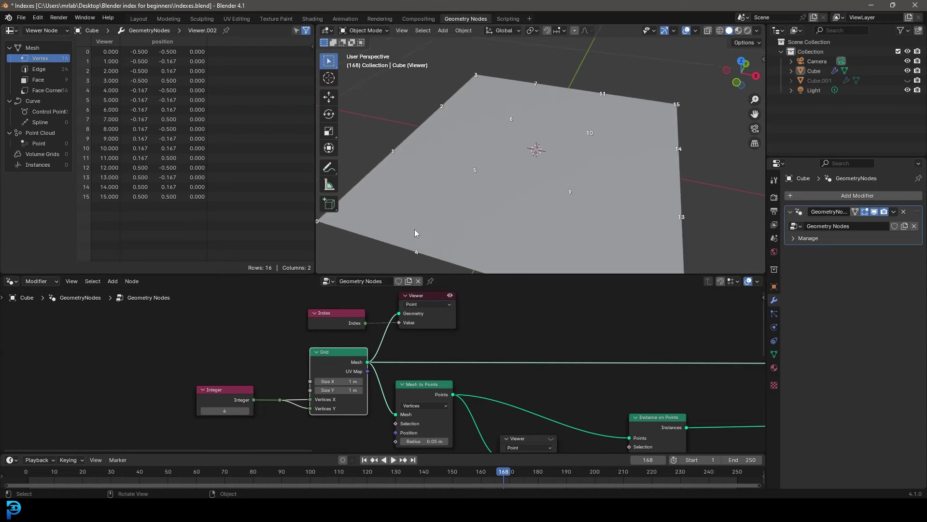
{"action": "middle_click_drag", "start_coordinate": [381, 239], "coordinate": [413, 203]}
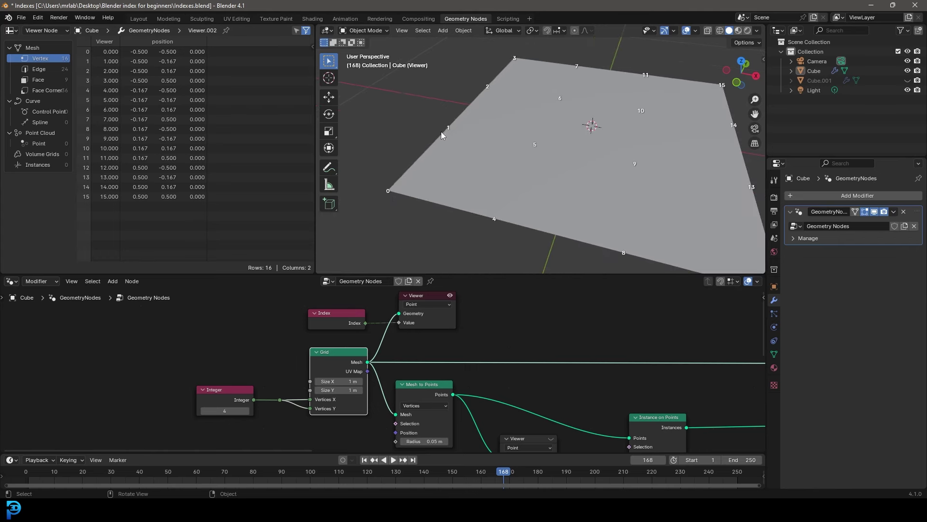
{"action": "middle_click_drag", "start_coordinate": [637, 183], "coordinate": [568, 180], "text": "shift"}
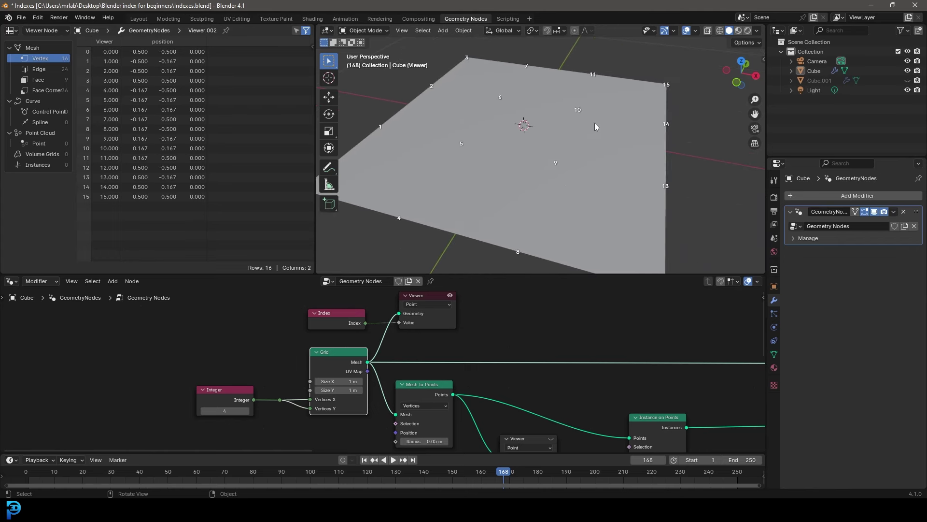
{"action": "left_click", "coordinate": [695, 31]}
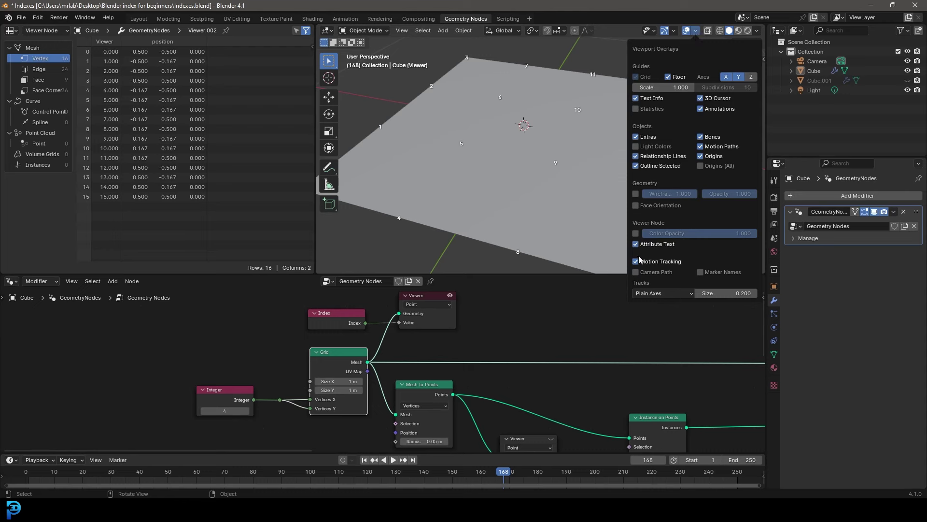
{"action": "middle_click_drag", "start_coordinate": [549, 173], "coordinate": [519, 180]}
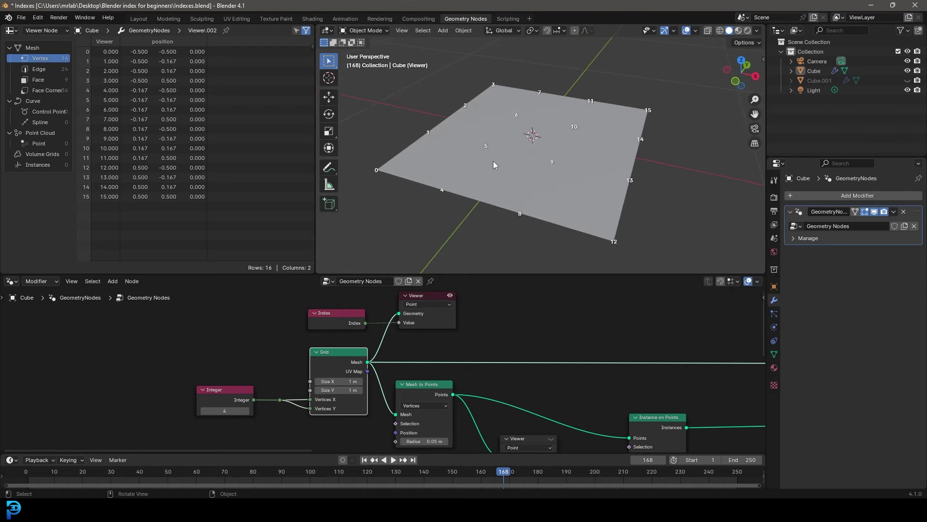
Step: Activate the Viewer node after Set Shade Smooth at the end of the node tree to show the sphere instances
{"action": "scroll", "coordinate": [482, 158], "scroll_direction": "down", "scroll_amount": 5}
{"action": "middle_click_drag", "start_coordinate": [556, 440], "coordinate": [455, 369]}
{"action": "scroll", "coordinate": [677, 371], "scroll_direction": "down", "scroll_amount": 4}
{"action": "middle_click_drag", "start_coordinate": [691, 368], "coordinate": [484, 357]}
{"action": "scroll", "coordinate": [652, 350], "scroll_direction": "down", "scroll_amount": 4}
{"action": "mouse_move", "coordinate": [656, 348]}
{"action": "middle_mouse_down"}
{"action": "mouse_move", "coordinate": [459, 333]}
{"action": "mouse_move", "coordinate": [564, 351]}
{"action": "mouse_move", "coordinate": [441, 403]}
{"action": "middle_mouse_up"}
{"action": "scroll", "coordinate": [638, 345], "scroll_direction": "up", "scroll_amount": 1}
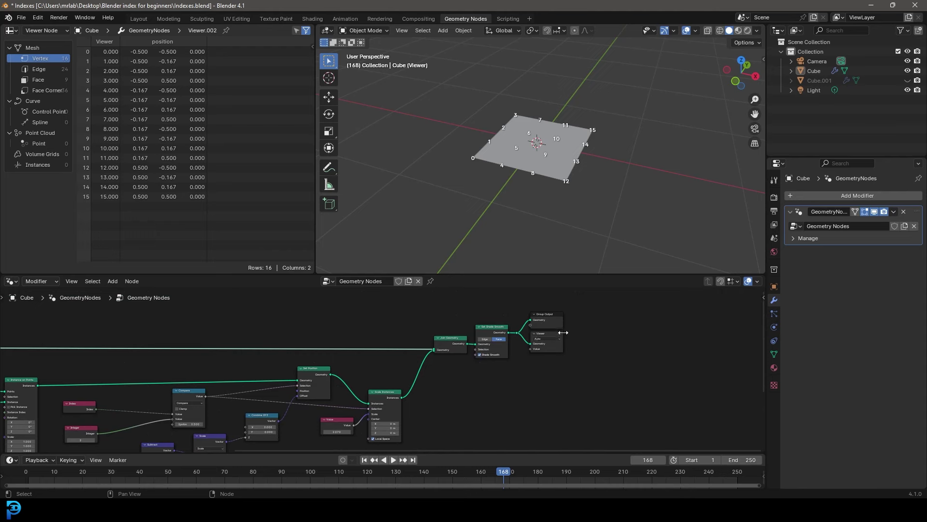
{"action": "left_click", "coordinate": [560, 333]}
{"action": "scroll", "coordinate": [541, 154], "scroll_direction": "up", "scroll_amount": 5}
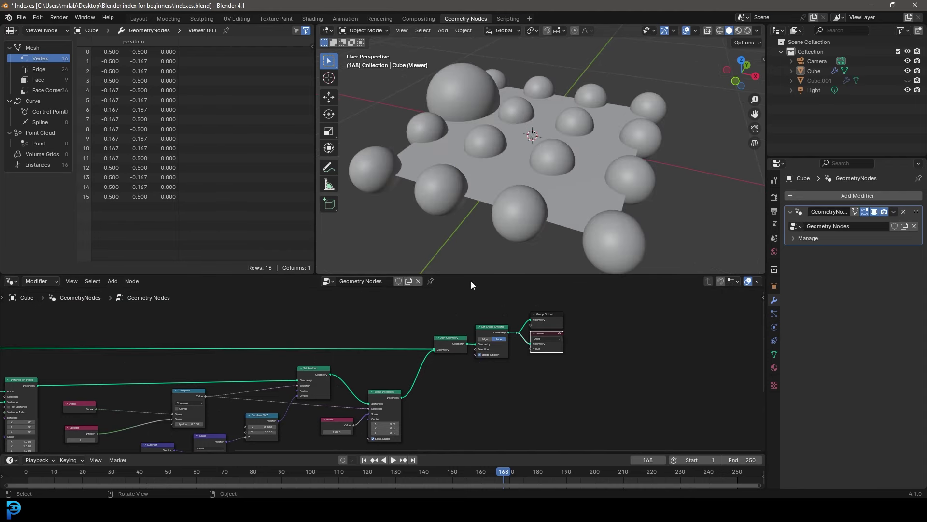
Step: Play the animation and raise the Integer node feeding the Compare node through 3 and 4 to 5
{"action": "middle_click_drag", "start_coordinate": [216, 375], "coordinate": [492, 288]}
{"action": "scroll", "coordinate": [329, 324], "scroll_direction": "up", "scroll_amount": 6}
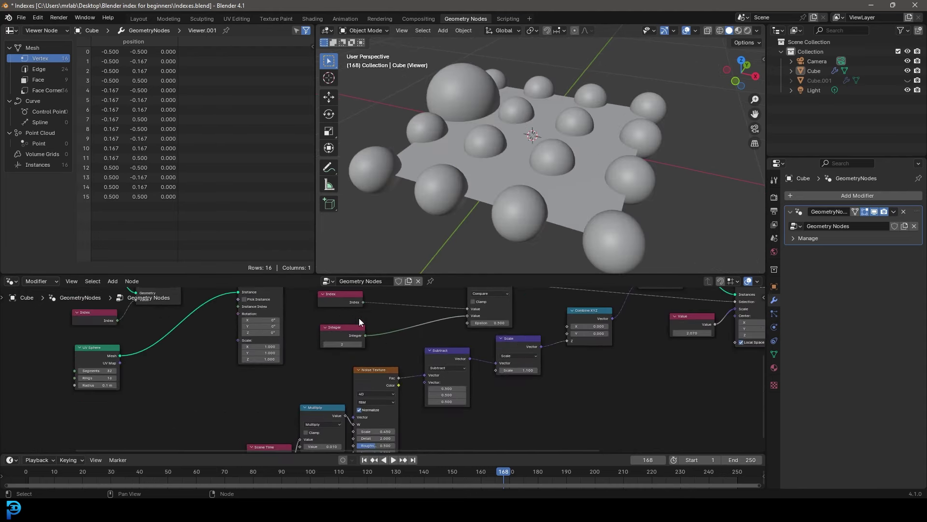
{"action": "middle_click_drag", "start_coordinate": [397, 306], "coordinate": [346, 361]}
{"action": "left_click_drag", "start_coordinate": [290, 345], "coordinate": [292, 347]}
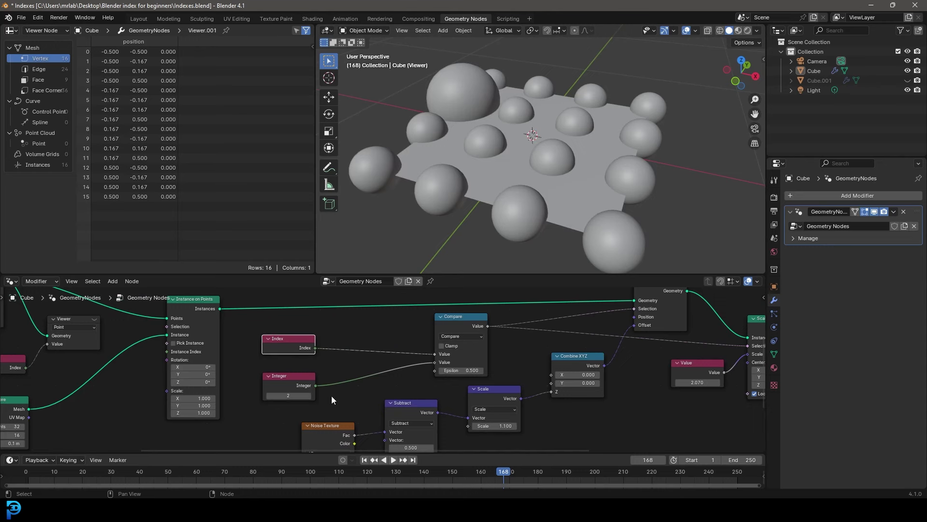
{"action": "key", "text": "space"}
{"action": "left_click", "coordinate": [308, 396]}
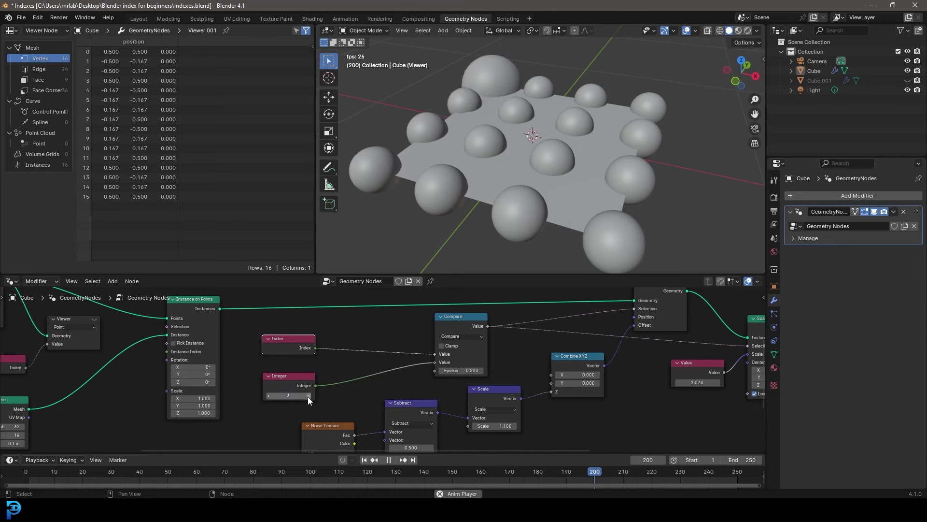
{"action": "left_click", "coordinate": [308, 396]}
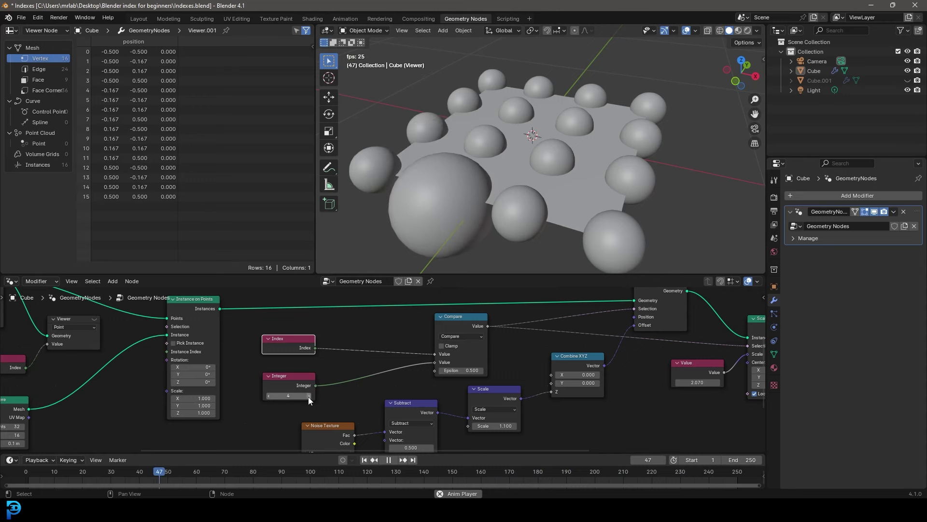
{"action": "left_click", "coordinate": [308, 396]}
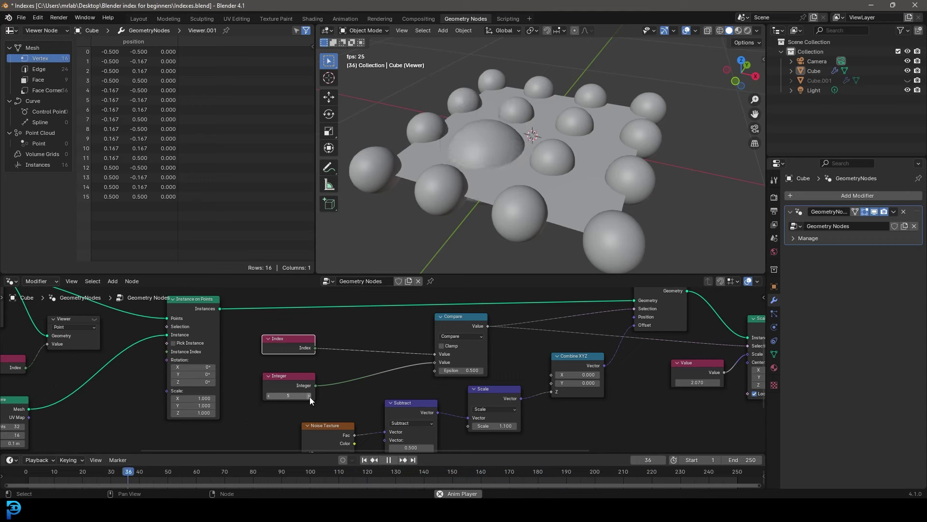
Step: Move the noise animation nodes, from Scene Time to Scale, further down below the Compare node
{"action": "scroll", "coordinate": [510, 406], "scroll_direction": "down", "scroll_amount": 5}
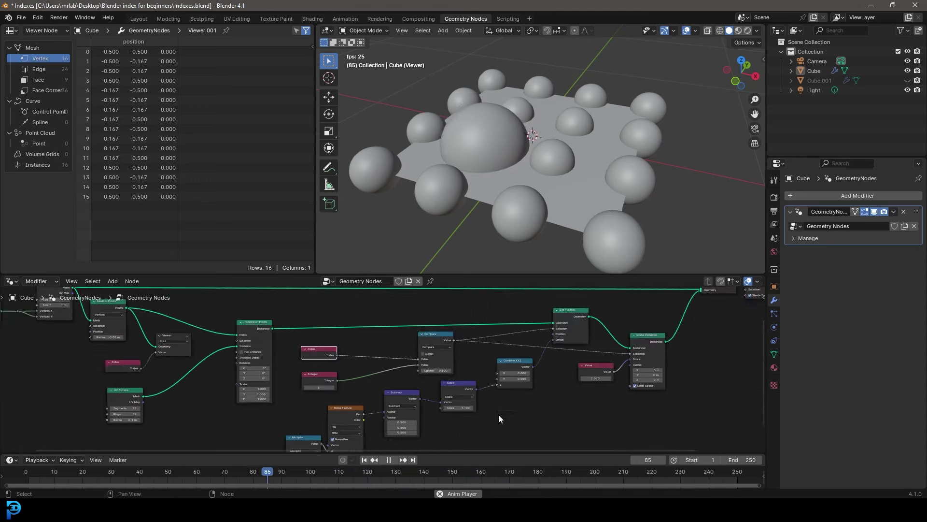
{"action": "middle_click_drag", "start_coordinate": [509, 407], "coordinate": [512, 320]}
{"action": "left_click_drag", "start_coordinate": [270, 423], "coordinate": [464, 323]}
{"action": "key", "text": "g"}
{"action": "left_click", "coordinate": [437, 377]}
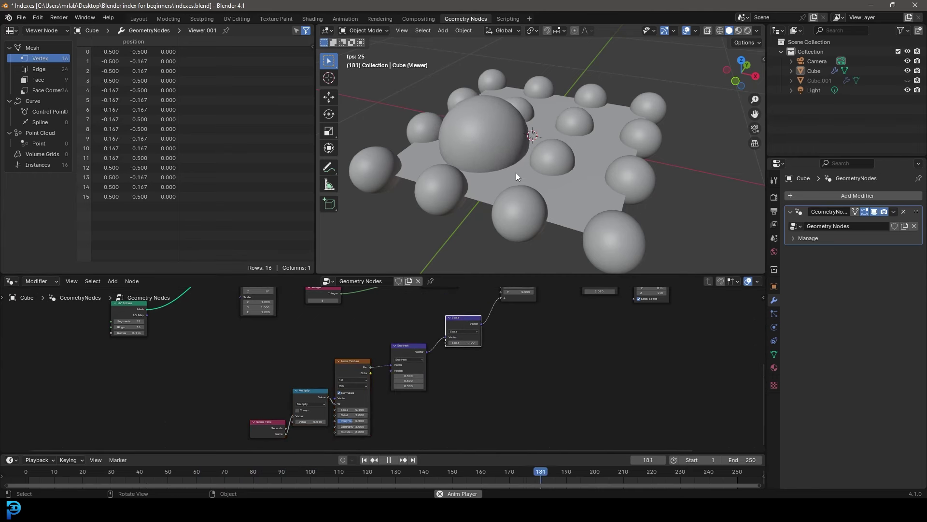
Step: Move the Integer node slightly aside and set its value to 6 to animate a different sphere
{"action": "middle_click_drag", "start_coordinate": [393, 313], "coordinate": [452, 415]}
{"action": "scroll", "coordinate": [452, 416], "scroll_direction": "up", "scroll_amount": 5}
{"action": "left_click_drag", "start_coordinate": [376, 398], "coordinate": [400, 397]}
{"action": "left_click", "coordinate": [397, 397]}
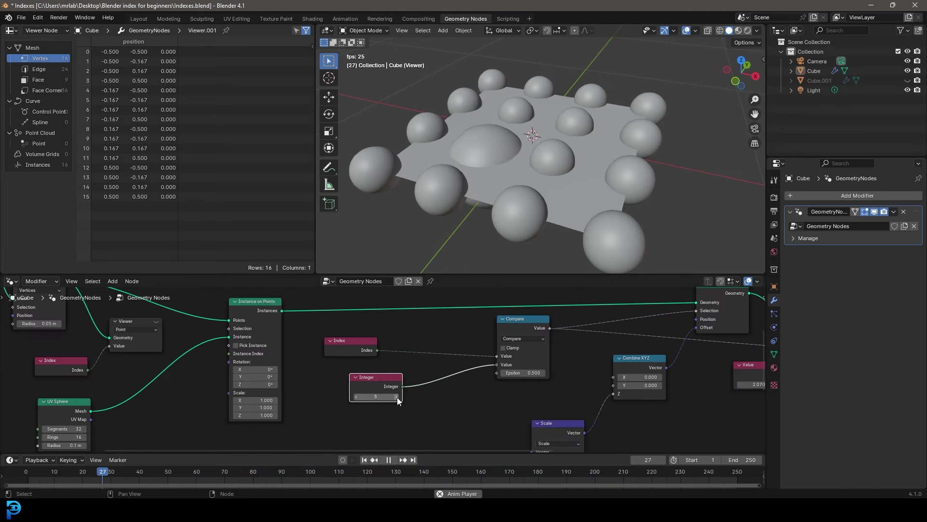
{"action": "left_click", "coordinate": [397, 397]}
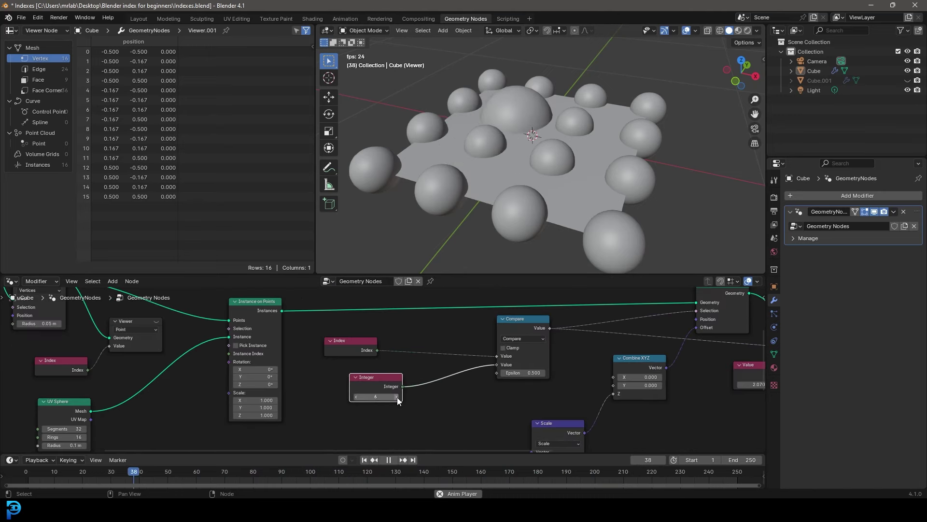
{"action": "left_click", "coordinate": [356, 397]}
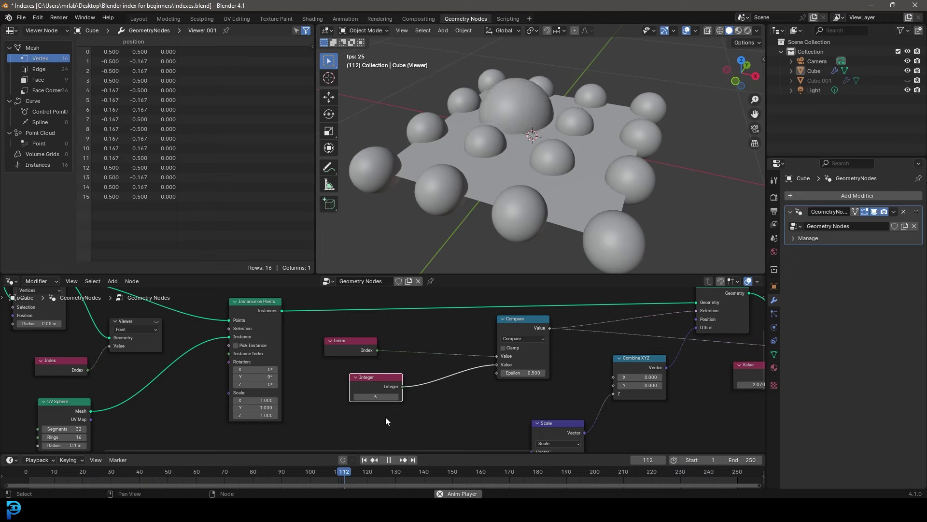
{"action": "middle_click_drag", "start_coordinate": [550, 146], "coordinate": [535, 163]}
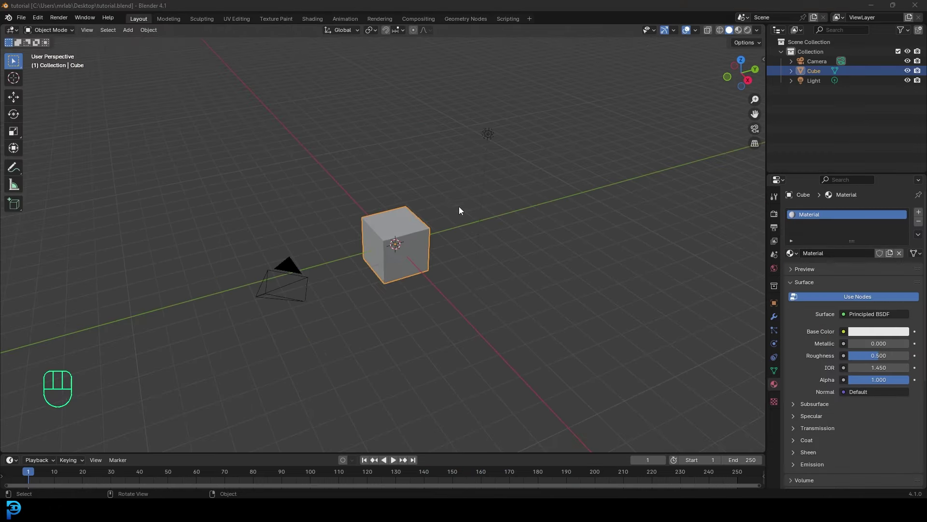
Step: In the Geometry Nodes workspace, create a new geometry node tree on the cube and name it Index
{"action": "left_click", "coordinate": [468, 18]}
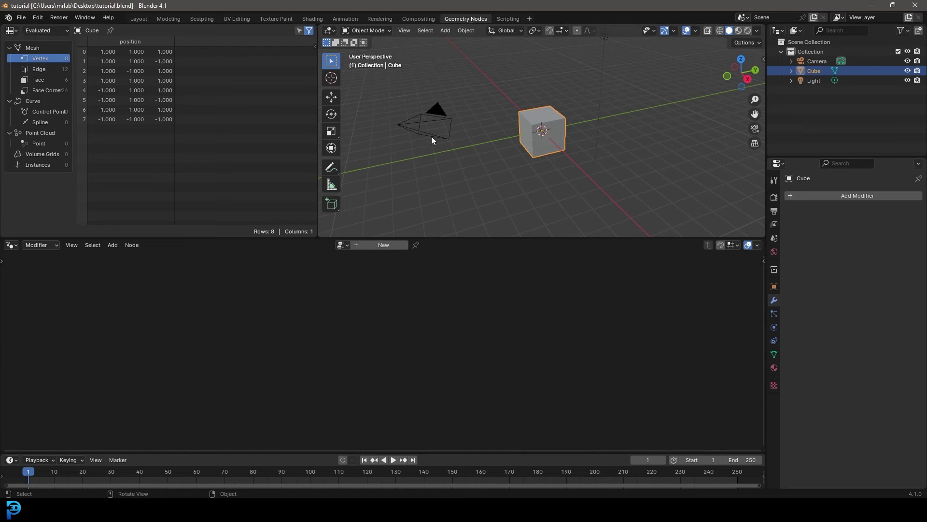
{"action": "scroll", "coordinate": [501, 132], "scroll_direction": "up", "scroll_amount": 3}
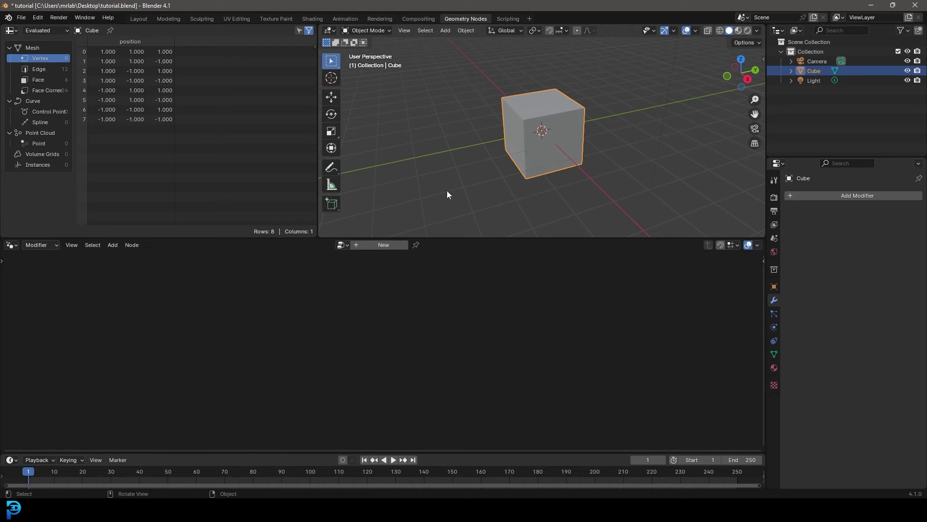
{"action": "left_click", "coordinate": [378, 245]}
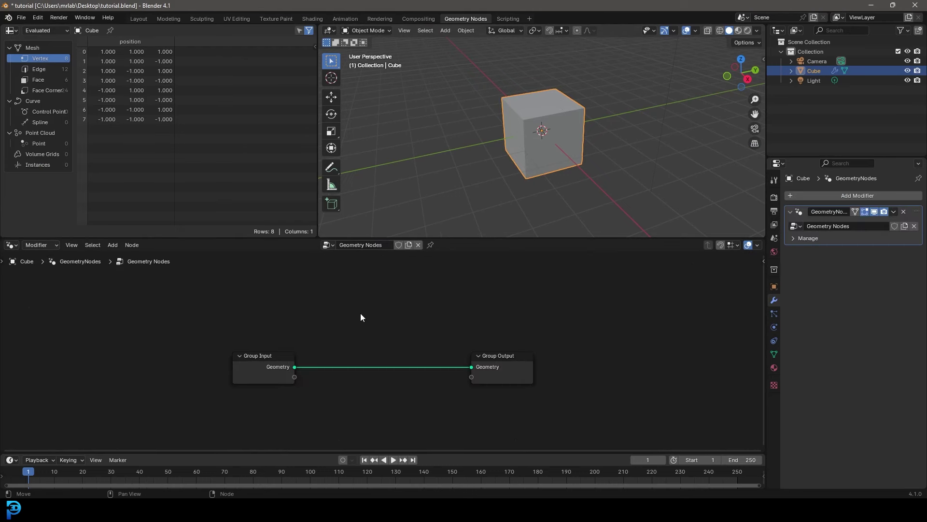
{"action": "left_click", "coordinate": [373, 244]}
{"action": "type", "text": "Index"}
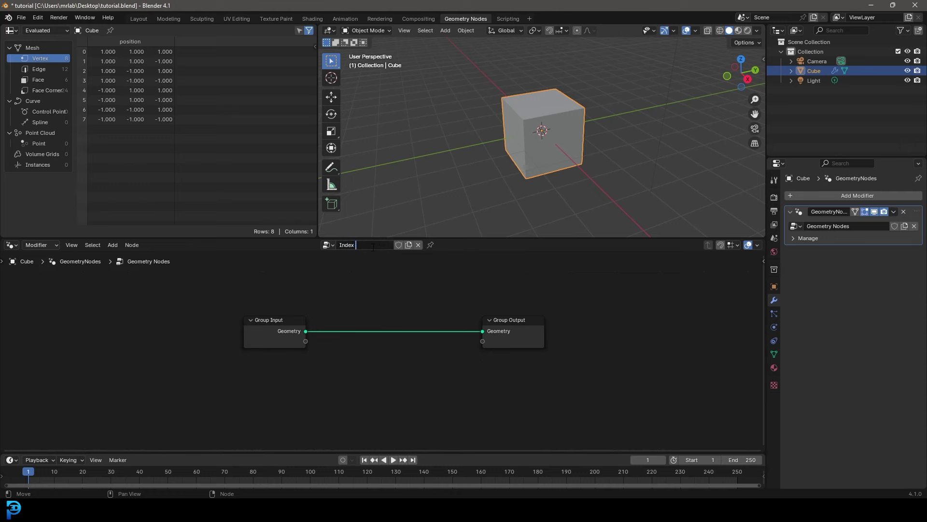
{"action": "key", "text": "Return"}
Step: Spread the group nodes apart and insert a Grid node on the link between Group Input and Group Output
{"action": "scroll", "coordinate": [330, 341], "scroll_direction": "up", "scroll_amount": 2}
{"action": "middle_click_drag", "start_coordinate": [278, 307], "coordinate": [292, 337]}
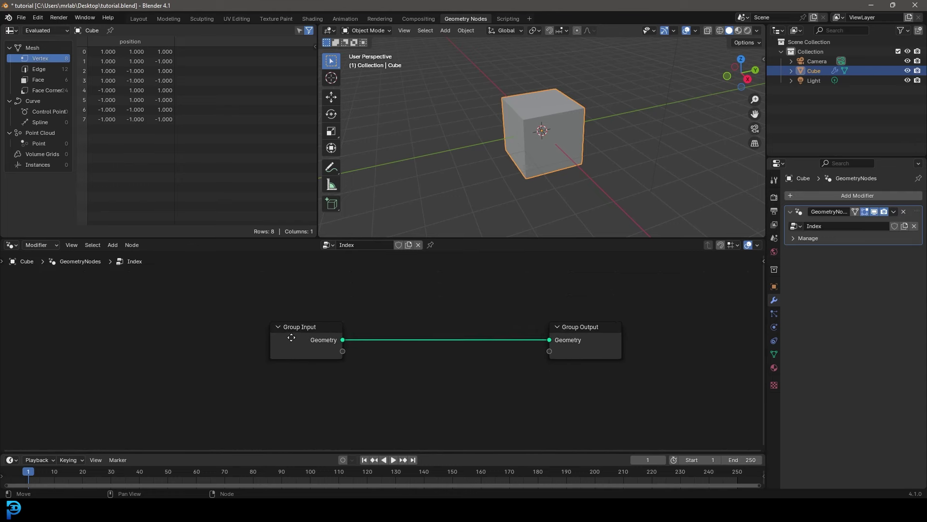
{"action": "scroll", "coordinate": [292, 335], "scroll_direction": "up", "scroll_amount": 1}
{"action": "left_click_drag", "start_coordinate": [290, 328], "coordinate": [210, 321]}
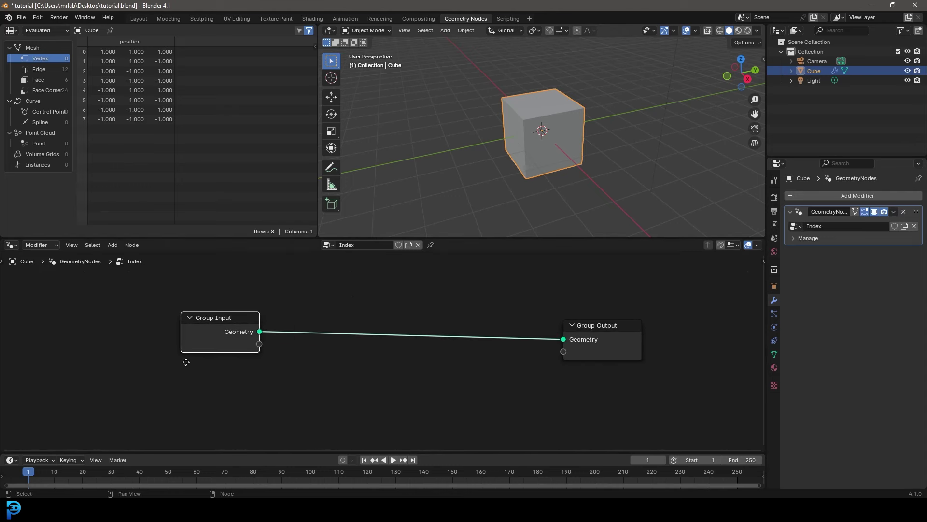
{"action": "middle_click_drag", "start_coordinate": [184, 359], "coordinate": [261, 362]}
{"action": "scroll", "coordinate": [372, 301], "scroll_direction": "up", "scroll_amount": 1}
{"action": "key", "text": "shift+a"}
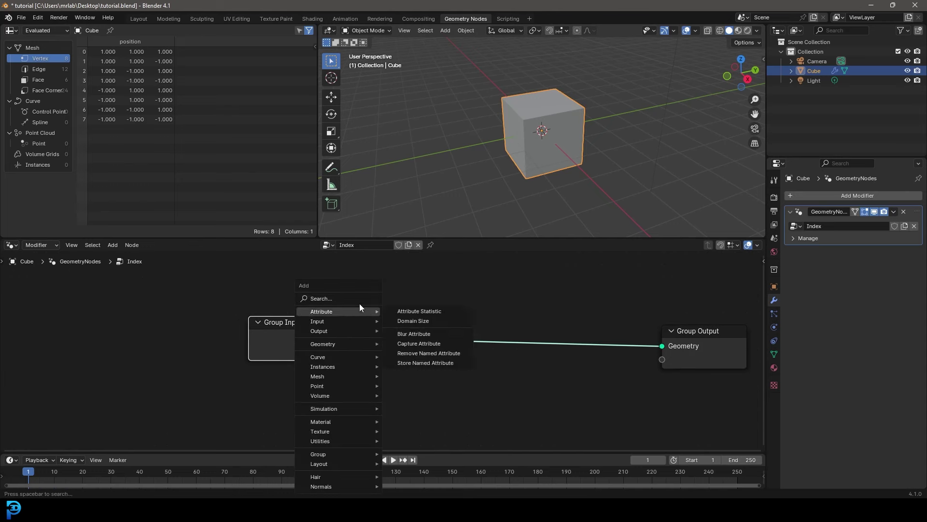
{"action": "left_click", "coordinate": [359, 302]}
{"action": "type", "text": "grid"}
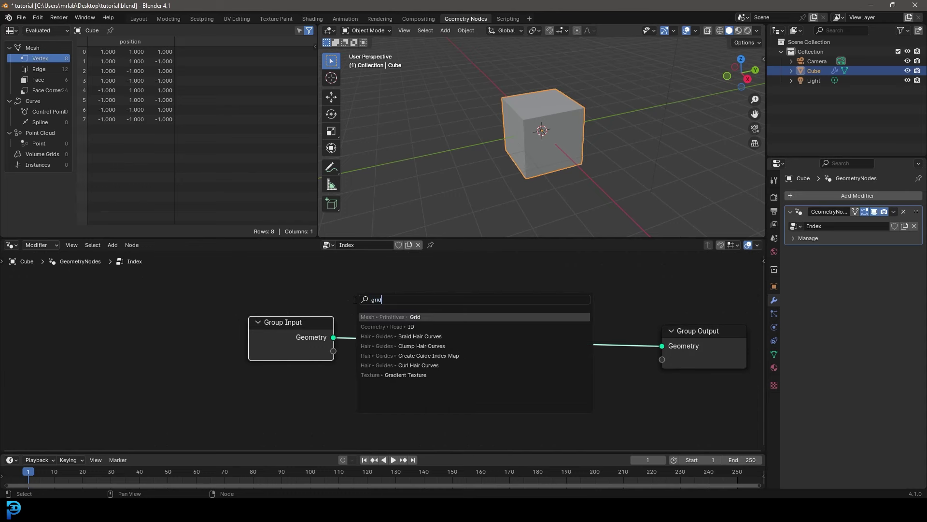
{"action": "left_click", "coordinate": [422, 315]}
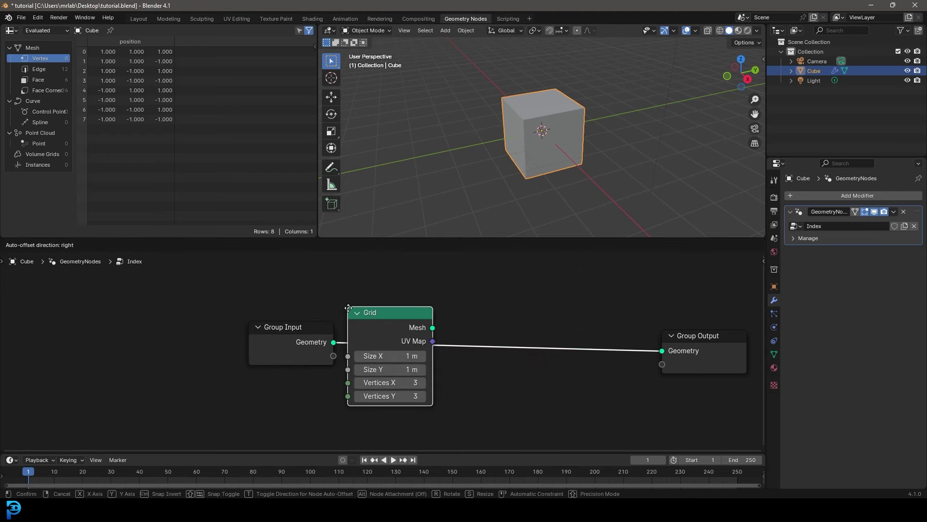
{"action": "left_click", "coordinate": [378, 312]}
Step: Delete the Group Input node and move the Grid node into its place, farther from Group Output
{"action": "scroll", "coordinate": [378, 346], "scroll_direction": "down", "scroll_amount": 5}
{"action": "middle_click_drag", "start_coordinate": [289, 338], "coordinate": [357, 337]}
{"action": "left_click_drag", "start_coordinate": [364, 337], "coordinate": [282, 318]}
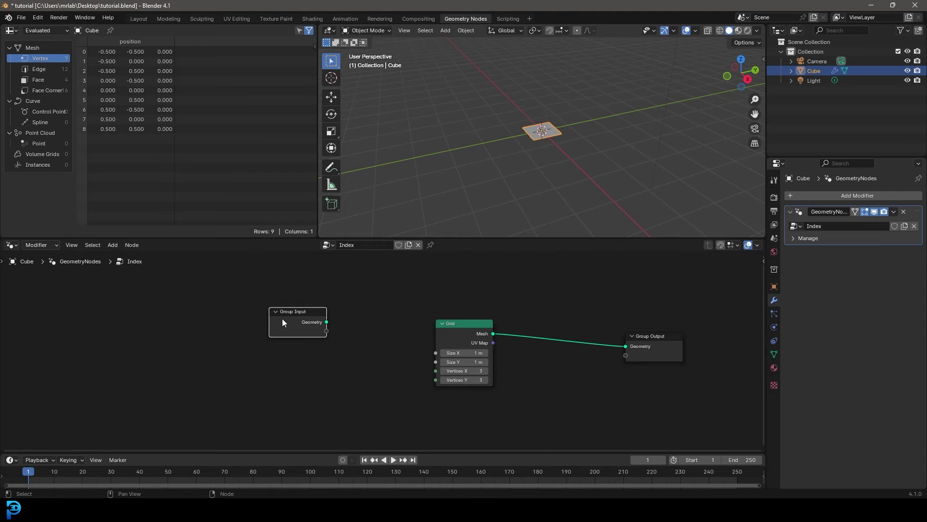
{"action": "key", "text": "Delete"}
{"action": "left_click_drag", "start_coordinate": [446, 328], "coordinate": [346, 337]}
{"action": "scroll", "coordinate": [518, 135], "scroll_direction": "up", "scroll_amount": 3}
{"action": "scroll", "coordinate": [517, 136], "scroll_direction": "up", "scroll_amount": 3}
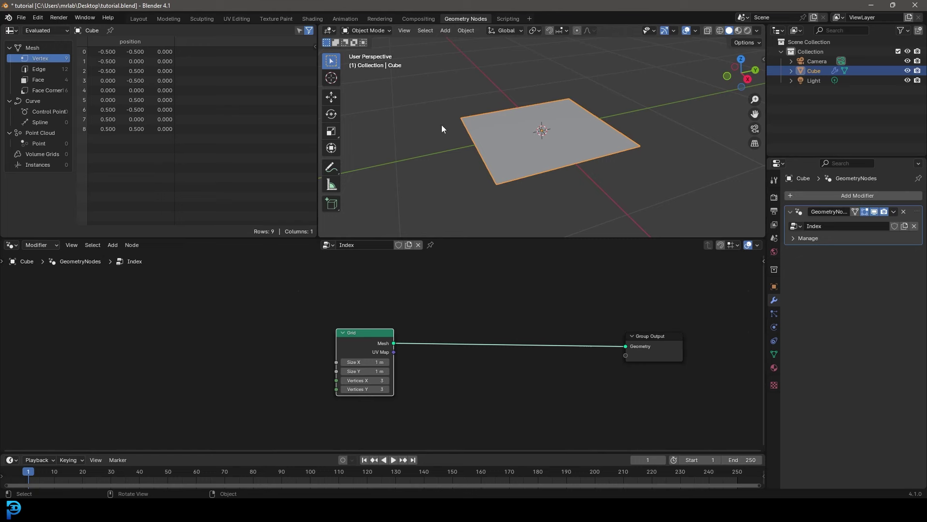
{"action": "middle_click_drag", "start_coordinate": [516, 147], "coordinate": [518, 150]}
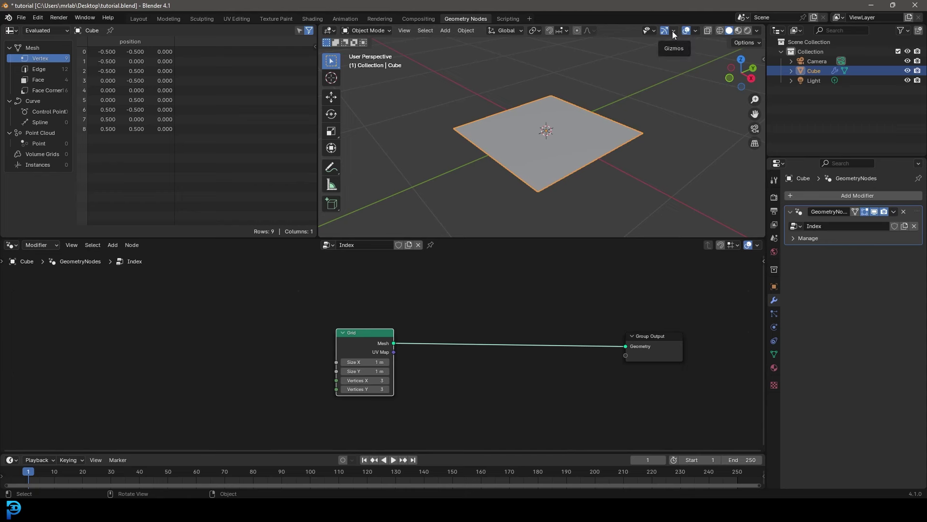
{"action": "left_click", "coordinate": [694, 31]}
{"action": "middle_click_drag", "start_coordinate": [536, 145], "coordinate": [545, 146]}
{"action": "scroll", "coordinate": [479, 151], "scroll_direction": "up", "scroll_amount": 3}
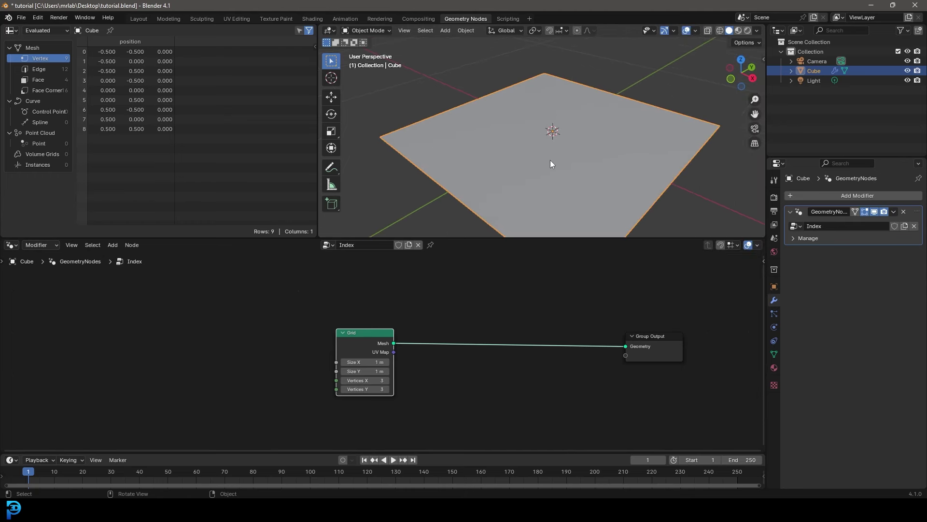
Step: Add an Index node and place it directly below the Grid node
{"action": "middle_click_drag", "start_coordinate": [424, 362], "coordinate": [436, 346]}
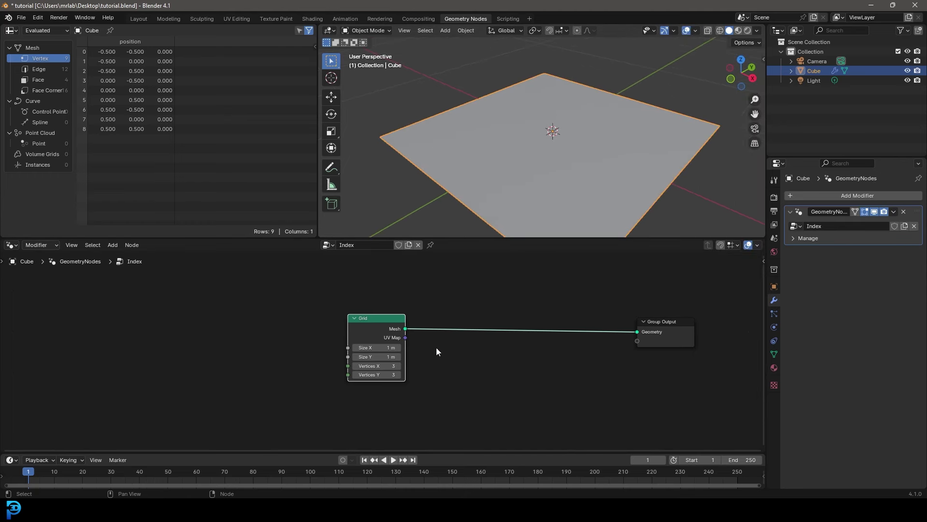
{"action": "scroll", "coordinate": [437, 346], "scroll_direction": "up", "scroll_amount": 1}
{"action": "key", "text": "shift+a"}
{"action": "left_click", "coordinate": [454, 299]}
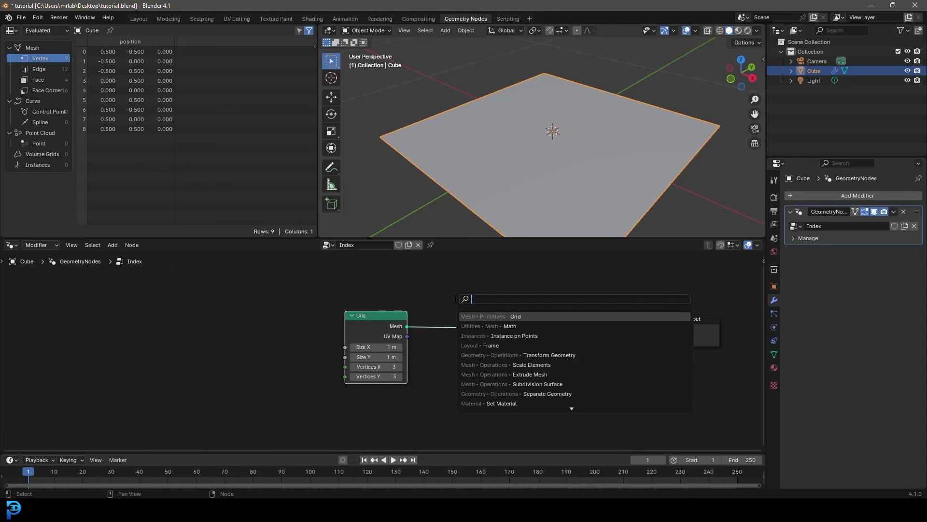
{"action": "type", "text": "index"}
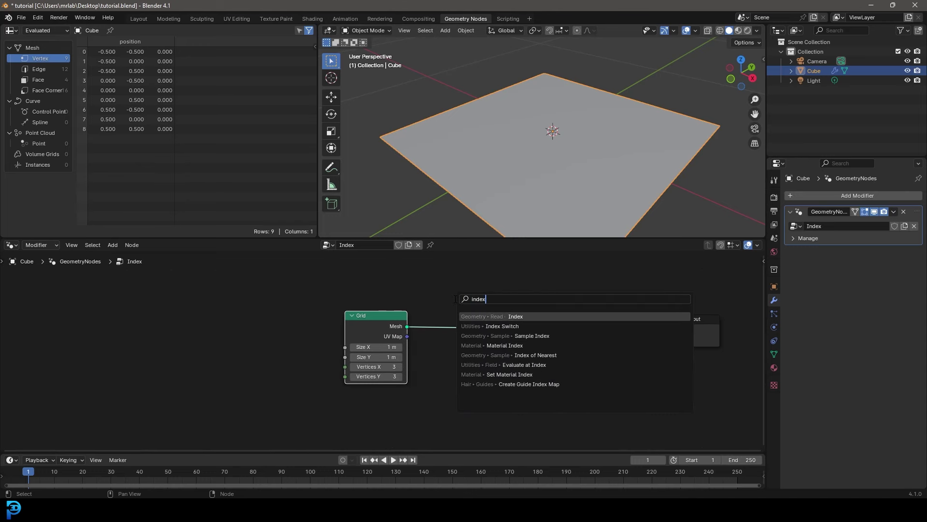
{"action": "key", "text": "Return"}
{"action": "left_click", "coordinate": [350, 405]}
Step: Add a Viewer node between the Grid and Group Output nodes, just below their link
{"action": "middle_click_drag", "start_coordinate": [429, 368], "coordinate": [435, 366]}
{"action": "scroll", "coordinate": [435, 365], "scroll_direction": "up", "scroll_amount": 1}
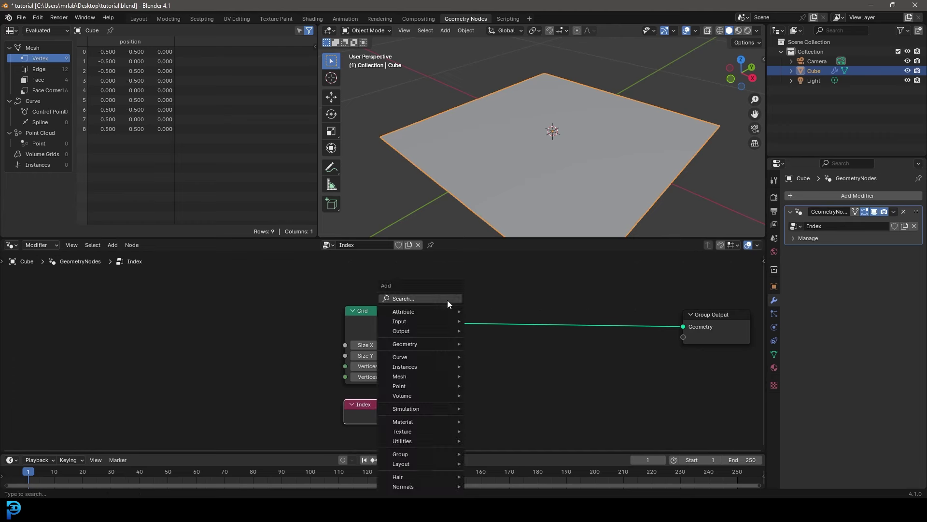
{"action": "key", "text": "shift+a"}
{"action": "left_click", "coordinate": [438, 298]}
{"action": "type", "text": "view"}
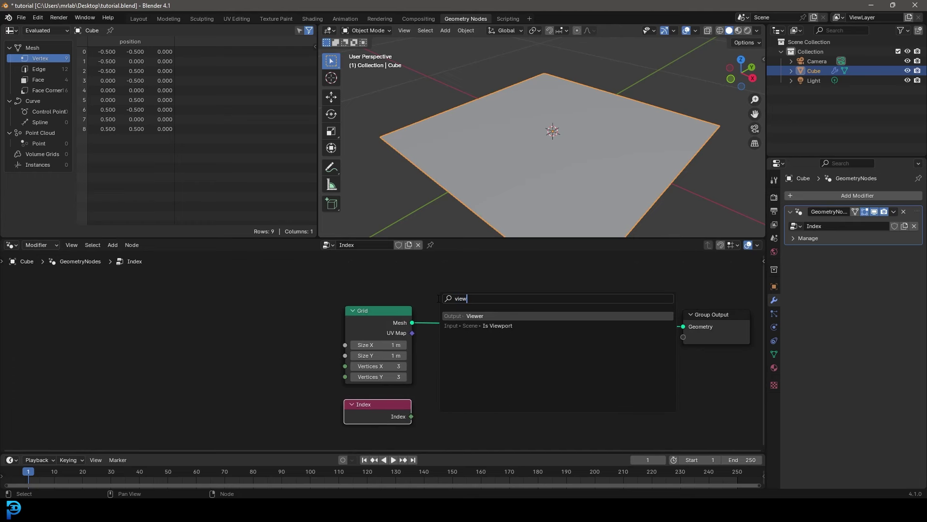
{"action": "left_click", "coordinate": [492, 316]}
{"action": "left_click", "coordinate": [456, 346]}
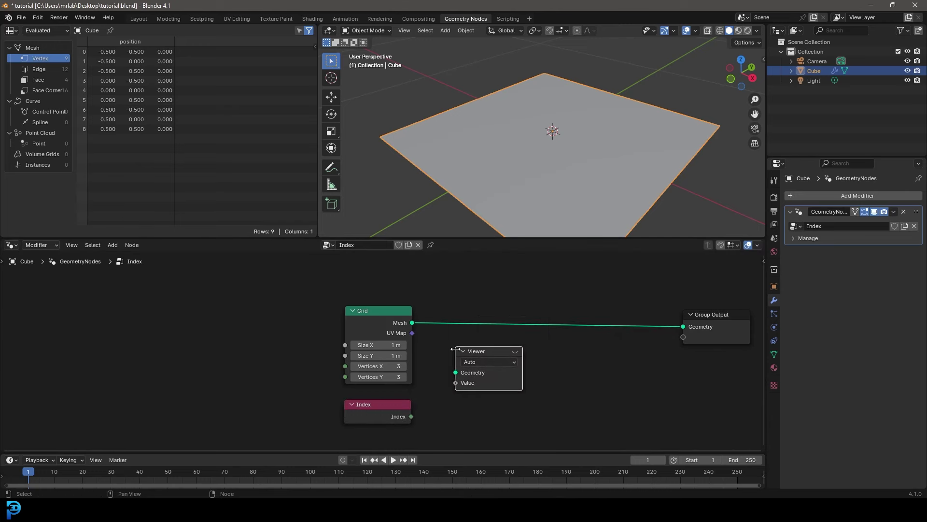
Step: Connect the Grid's Mesh to the Viewer's Geometry and Index to its Value, and activate the Viewer
{"action": "left_click_drag", "start_coordinate": [412, 323], "coordinate": [455, 372]}
{"action": "left_click_drag", "start_coordinate": [412, 417], "coordinate": [418, 416]}
{"action": "left_click_drag", "start_coordinate": [453, 384], "coordinate": [455, 383]}
{"action": "left_click", "coordinate": [514, 351]}
Step: Switch the viewport to wireframe shading and turn off the Viewer Node color overlay, leaving attribute text on
{"action": "middle_click_drag", "start_coordinate": [490, 153], "coordinate": [521, 167]}
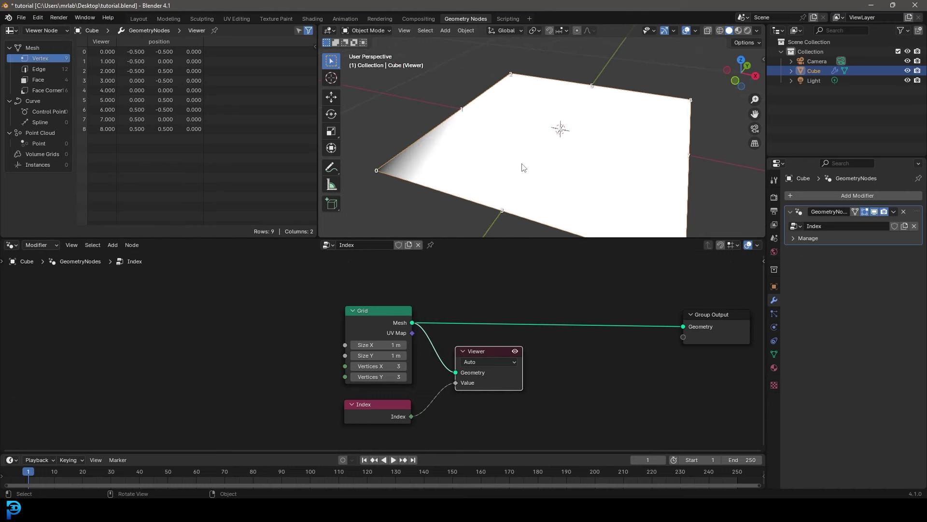
{"action": "middle_click_drag", "start_coordinate": [383, 173], "coordinate": [441, 159], "text": "shift"}
{"action": "key", "text": "z"}
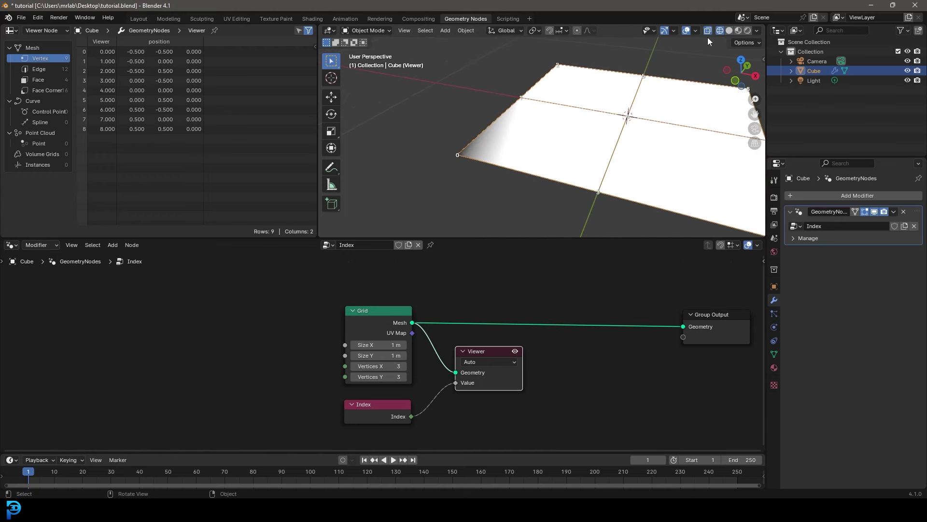
{"action": "left_click", "coordinate": [696, 31]}
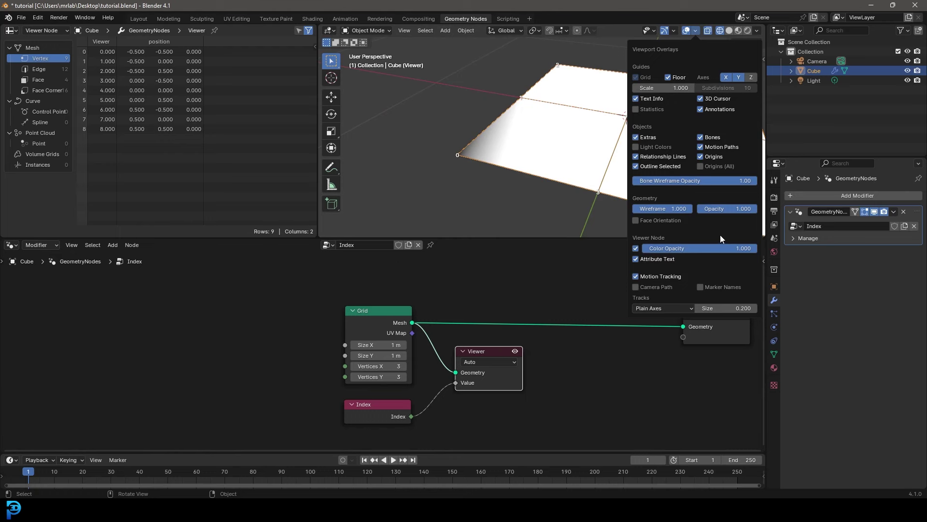
{"action": "left_click", "coordinate": [635, 248]}
Step: Examine the index numbers at the grid's vertices in the viewport and compare them with the spreadsheet rows
{"action": "scroll", "coordinate": [502, 147], "scroll_direction": "down", "scroll_amount": 3}
{"action": "middle_click_drag", "start_coordinate": [507, 149], "coordinate": [514, 155]}
{"action": "scroll", "coordinate": [493, 144], "scroll_direction": "up", "scroll_amount": 4}
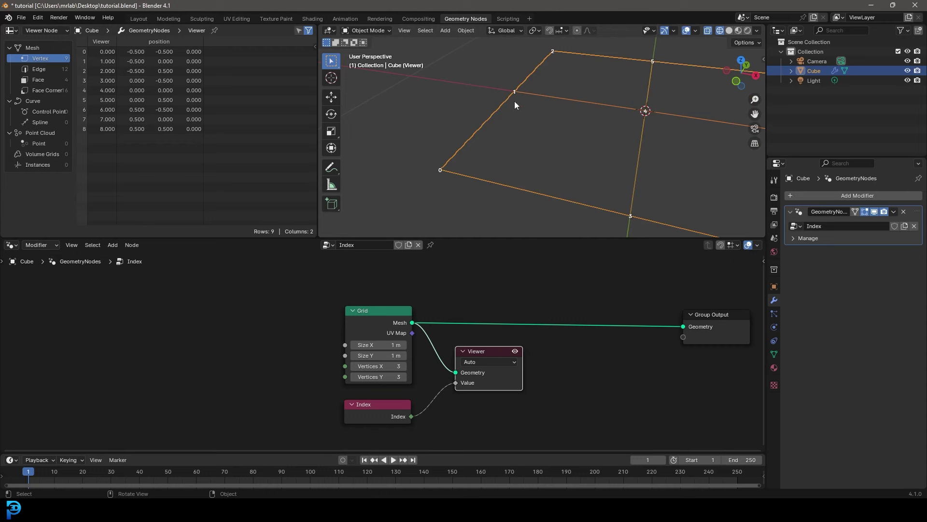
{"action": "middle_click_drag", "start_coordinate": [564, 71], "coordinate": [545, 176]}
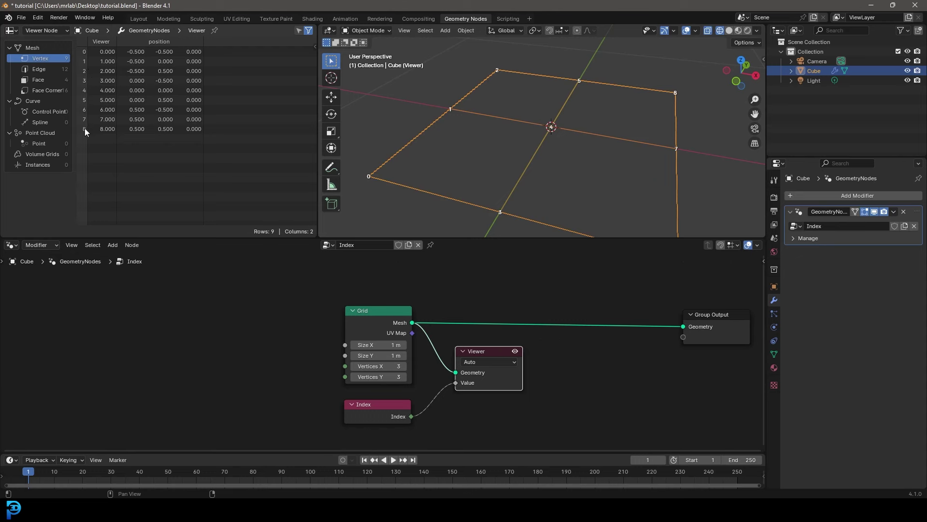
{"action": "middle_click_drag", "start_coordinate": [500, 127], "coordinate": [515, 131]}
{"action": "middle_click_drag", "start_coordinate": [680, 198], "coordinate": [607, 165], "text": "shift"}
{"action": "scroll", "coordinate": [510, 116], "scroll_direction": "down", "scroll_amount": 1}
{"action": "middle_click_drag", "start_coordinate": [456, 110], "coordinate": [507, 141]}
{"action": "scroll", "coordinate": [572, 100], "scroll_direction": "down", "scroll_amount": 3}
Step: Return the viewport to solid shading with the whole grid in view
{"action": "key", "text": "z"}
{"action": "left_click", "coordinate": [628, 120]}
{"action": "scroll", "coordinate": [555, 146], "scroll_direction": "up", "scroll_amount": 3}
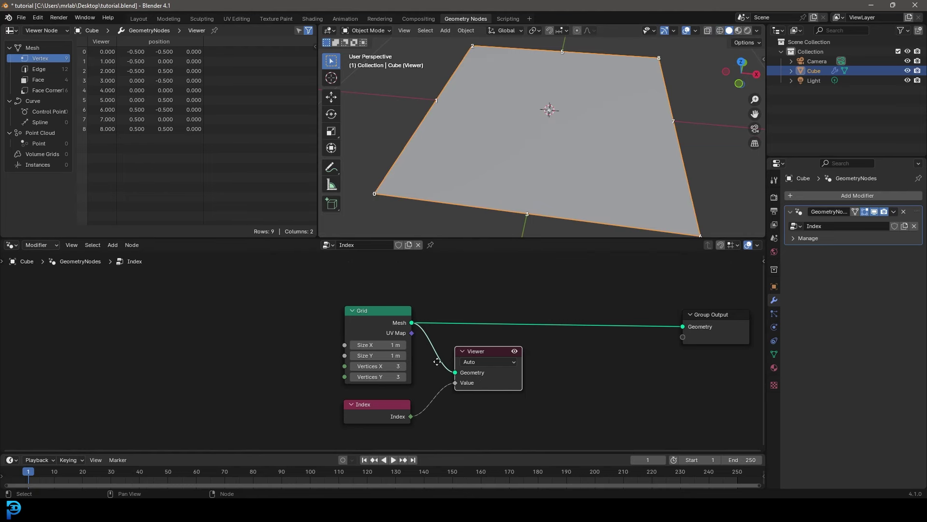
Step: Set both Vertices X and Vertices Y of the Grid node to 4
{"action": "scroll", "coordinate": [491, 317], "scroll_direction": "up", "scroll_amount": 3}
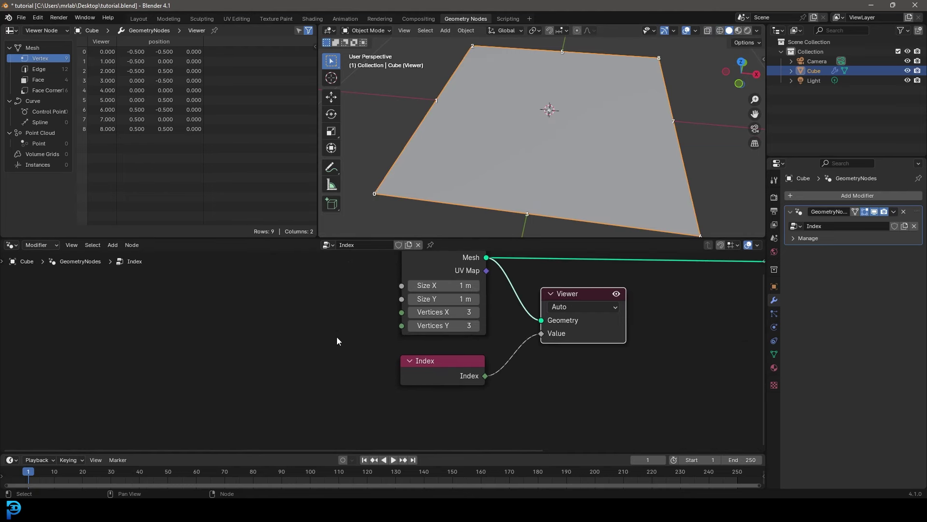
{"action": "scroll", "coordinate": [348, 350], "scroll_direction": "up", "scroll_amount": 3}
{"action": "left_click", "coordinate": [482, 334]}
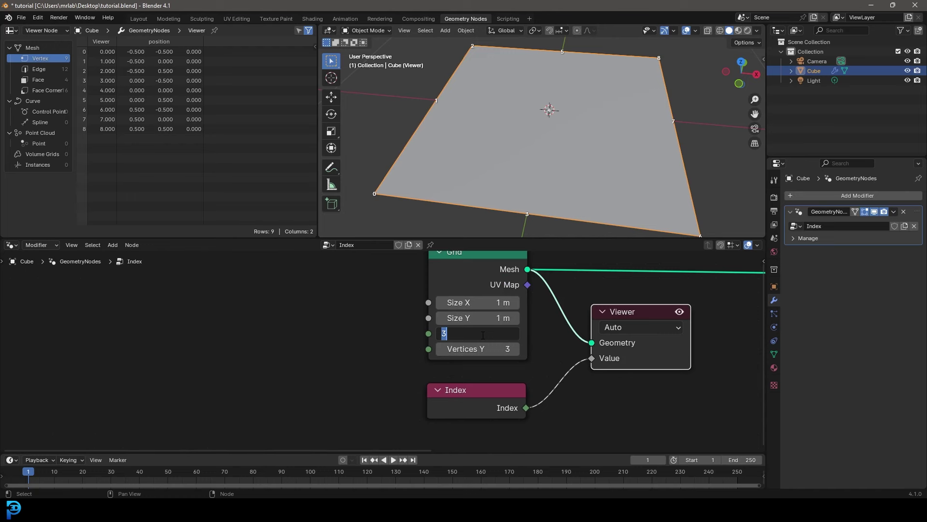
{"action": "type", "text": "4"}
{"action": "key", "text": "Return"}
{"action": "left_click", "coordinate": [484, 348]}
{"action": "type", "text": "4"}
{"action": "key", "text": "Return"}
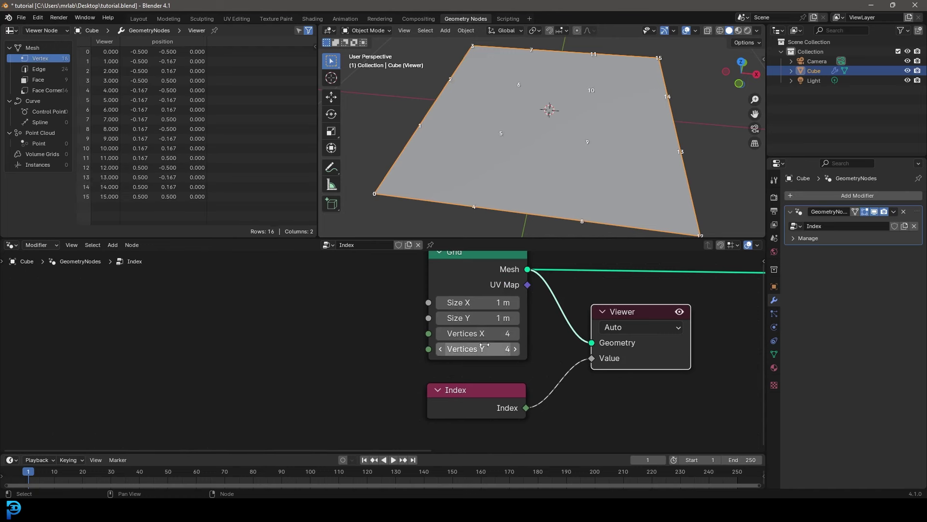
Step: Add an Integer node feeding both the Vertices X and Vertices Y inputs of the Grid node
{"action": "middle_click_drag", "start_coordinate": [378, 335], "coordinate": [410, 346]}
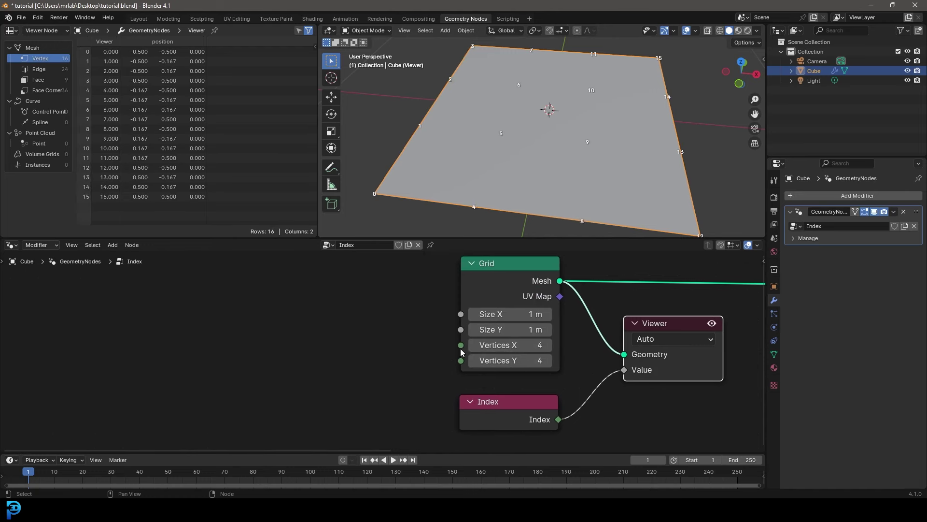
{"action": "left_click_drag", "start_coordinate": [461, 346], "coordinate": [338, 343]}
{"action": "type", "text": "inte"}
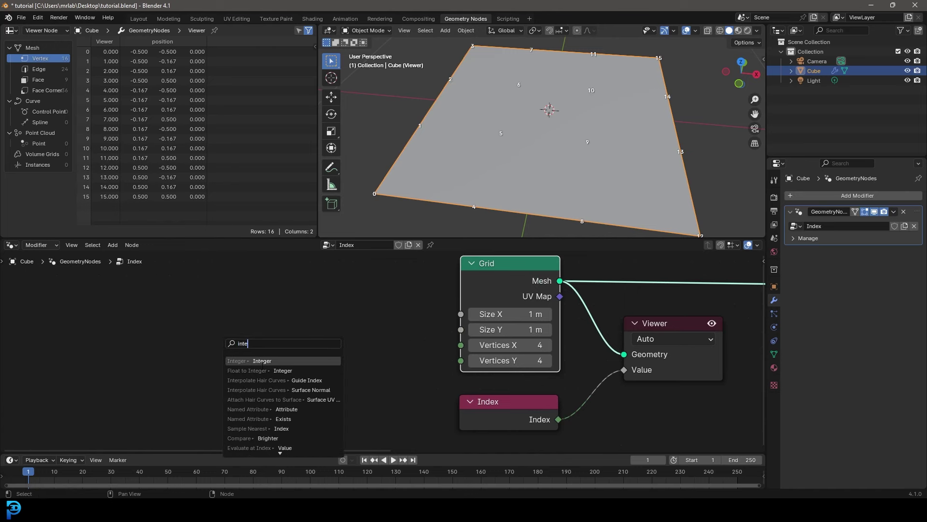
{"action": "key", "text": "Return"}
{"action": "left_click", "coordinate": [356, 337]}
{"action": "left_click_drag", "start_coordinate": [361, 335], "coordinate": [461, 361]}
{"action": "left_click_drag", "start_coordinate": [309, 316], "coordinate": [317, 336]}
Step: Set the Integer node's value to 4 and shift the node slightly closer to the Grid node
{"action": "left_click", "coordinate": [358, 373]}
{"action": "left_click", "coordinate": [282, 373]}
{"action": "left_click", "coordinate": [282, 372]}
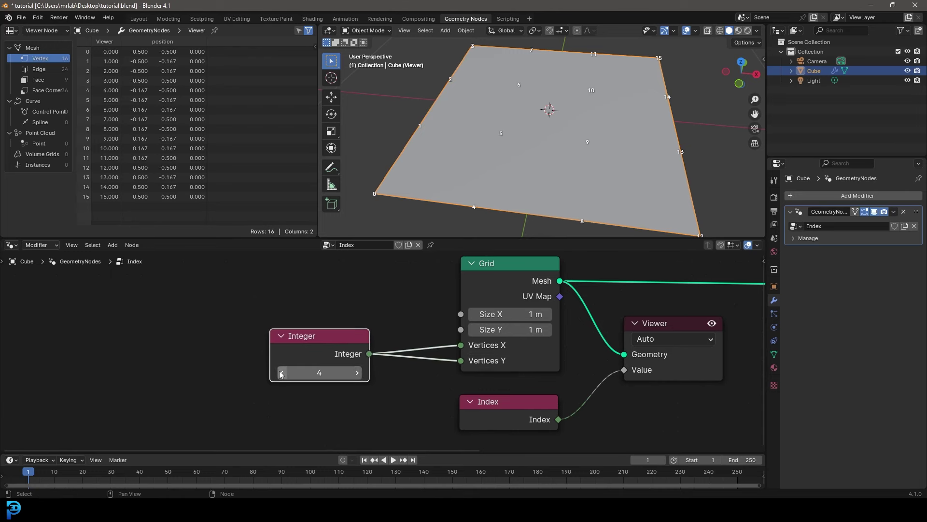
{"action": "left_click", "coordinate": [332, 372]}
{"action": "type", "text": "4"}
{"action": "key", "text": "Return"}
{"action": "left_click_drag", "start_coordinate": [311, 350], "coordinate": [325, 342]}
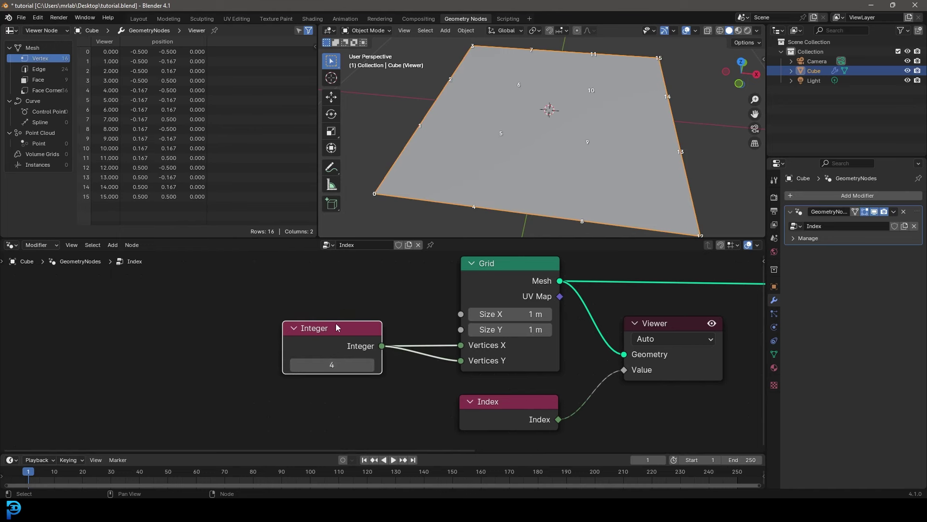
Step: Try a Value node set to 2.300 below the Integer node for comparison, and delete it
{"action": "key", "text": "shift+a"}
{"action": "type", "text": "value"}
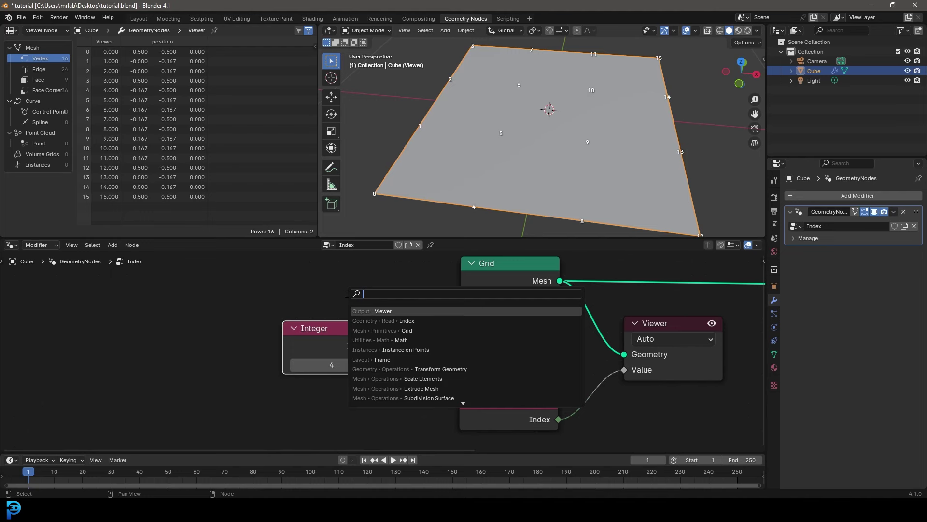
{"action": "key", "text": "Return"}
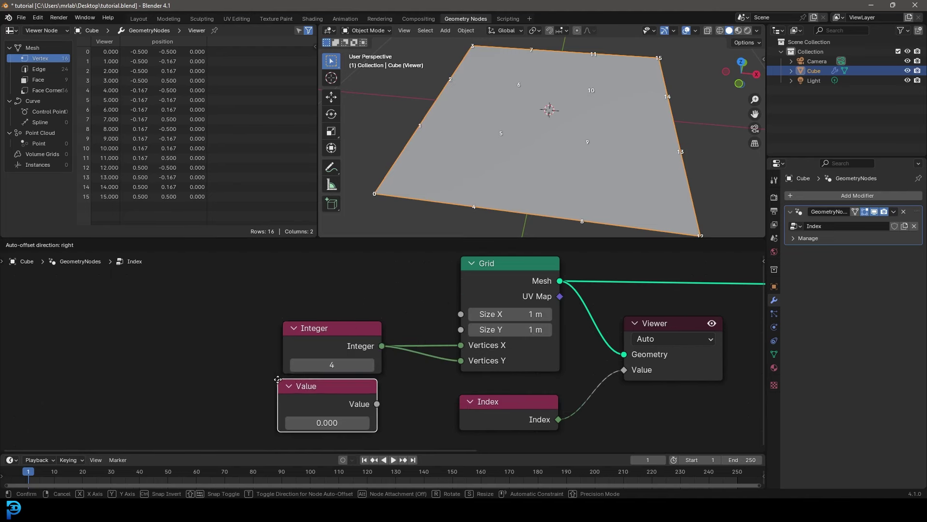
{"action": "left_click", "coordinate": [281, 382]}
{"action": "scroll", "coordinate": [367, 392], "scroll_direction": "up", "scroll_amount": 2}
{"action": "left_click_drag", "start_coordinate": [315, 385], "coordinate": [363, 385]}
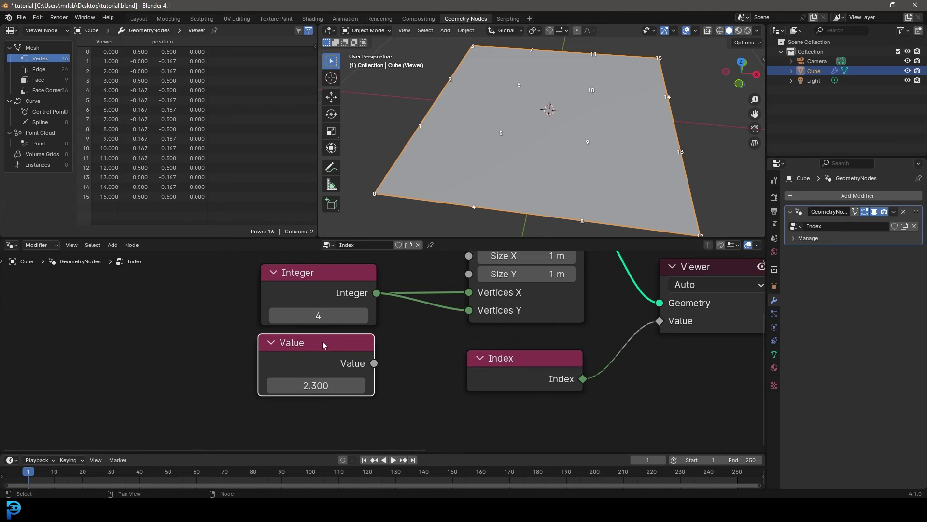
{"action": "key", "text": "x"}
{"action": "left_click_drag", "start_coordinate": [304, 279], "coordinate": [307, 288]}
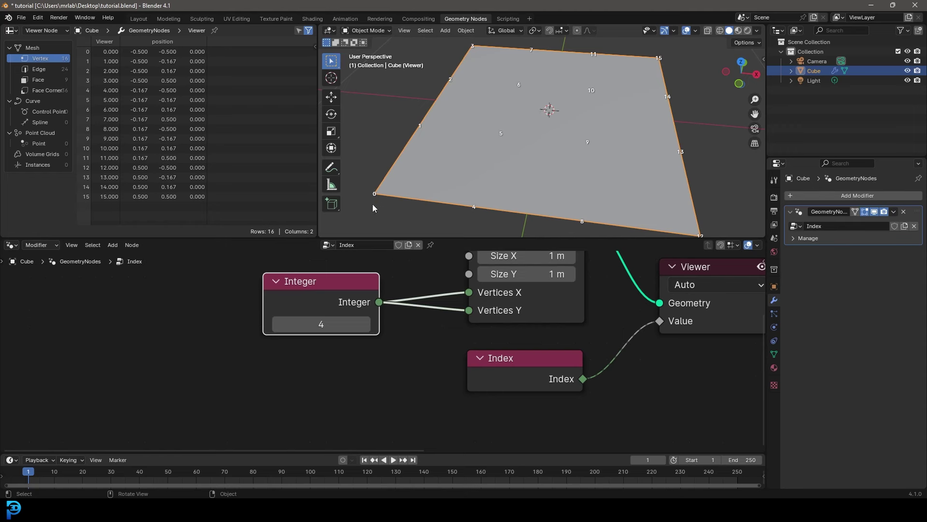
{"action": "scroll", "coordinate": [372, 202], "scroll_direction": "up", "scroll_amount": 3}
{"action": "middle_click_drag", "start_coordinate": [445, 112], "coordinate": [507, 95]}
{"action": "middle_click_drag", "start_coordinate": [437, 184], "coordinate": [430, 116], "text": "shift"}
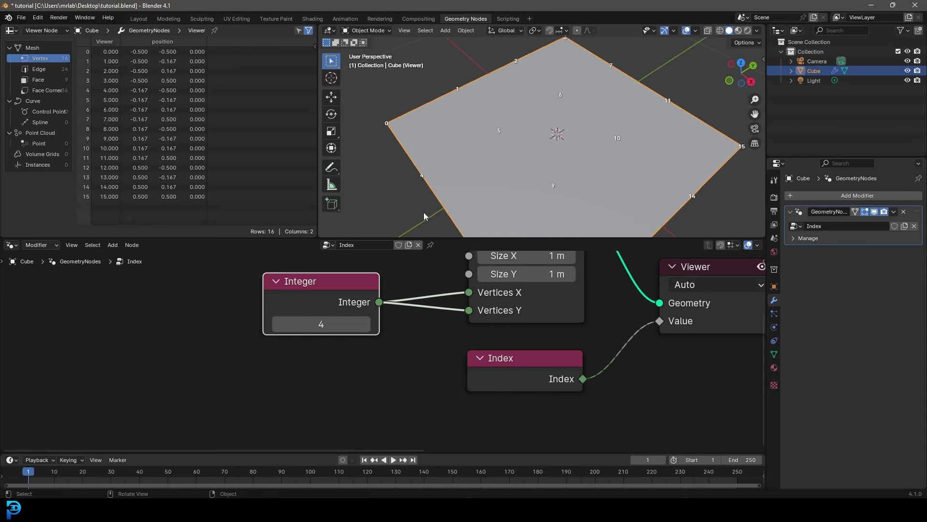
{"action": "middle_click_drag", "start_coordinate": [622, 137], "coordinate": [582, 114], "text": "shift"}
{"action": "key", "text": "Home"}
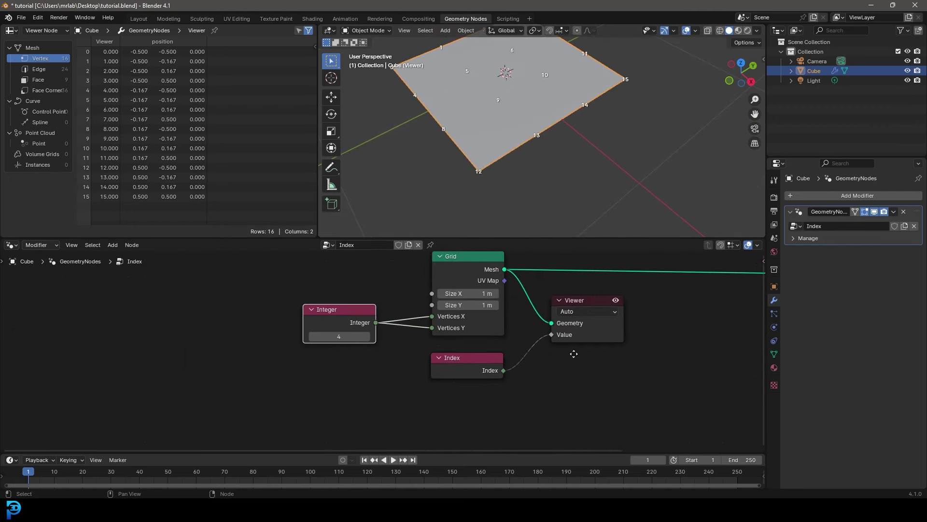
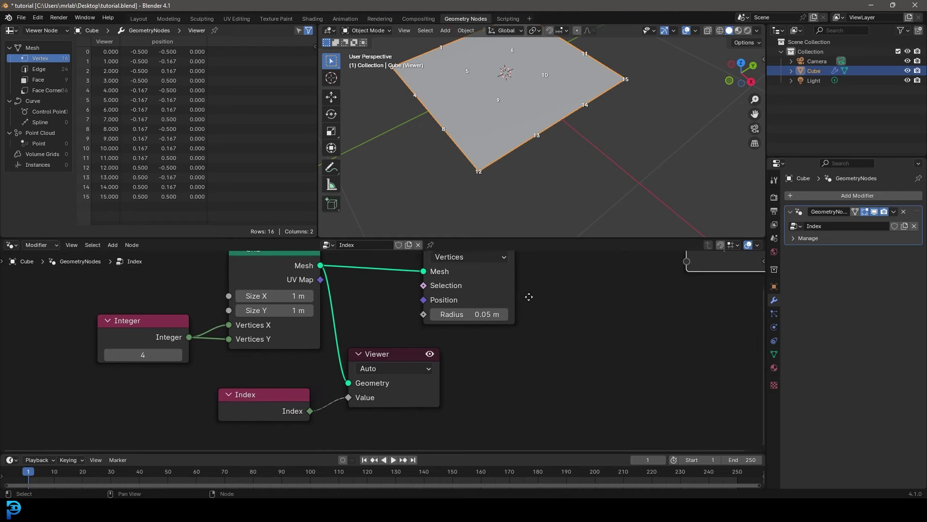
Step: Move the Index and Viewer nodes together to the free space above the Grid node
{"action": "scroll", "coordinate": [410, 332], "scroll_direction": "down", "scroll_amount": 2}
{"action": "left_click_drag", "start_coordinate": [410, 416], "coordinate": [326, 356]}
{"action": "key", "text": "g"}
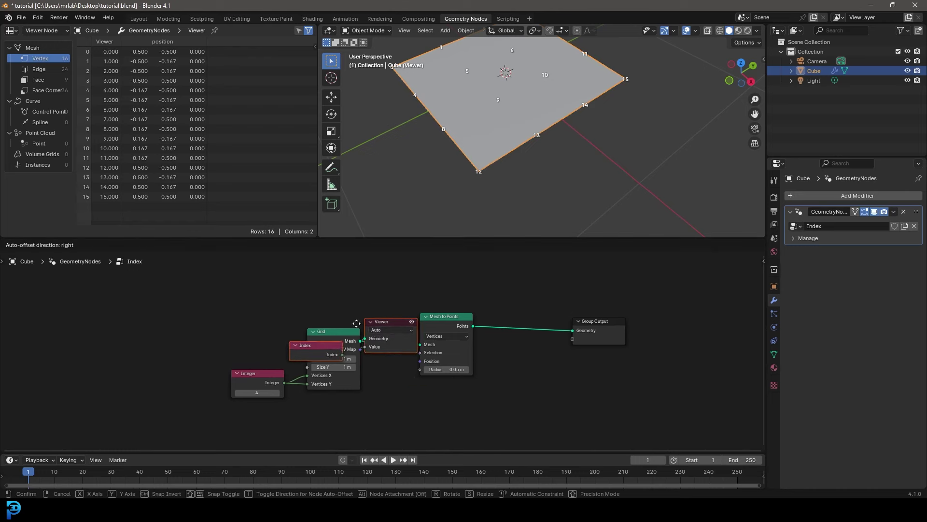
{"action": "left_click", "coordinate": [334, 263]}
Step: Move the Mesh to Points node lower and closer to the Grid node, keeping it expanded
{"action": "scroll", "coordinate": [421, 351], "scroll_direction": "up", "scroll_amount": 3}
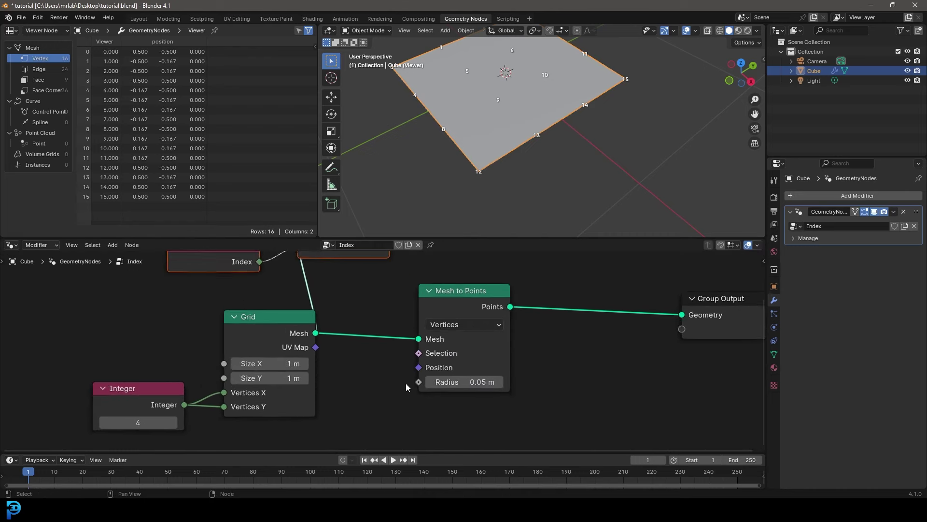
{"action": "left_click", "coordinate": [429, 290]}
{"action": "left_click", "coordinate": [428, 290]}
{"action": "left_click_drag", "start_coordinate": [461, 289], "coordinate": [421, 325]}
Step: Add an unconnected Instance on Points node below the link between Mesh to Points and Group Output
{"action": "key", "text": "shift+a"}
{"action": "left_click", "coordinate": [488, 285]}
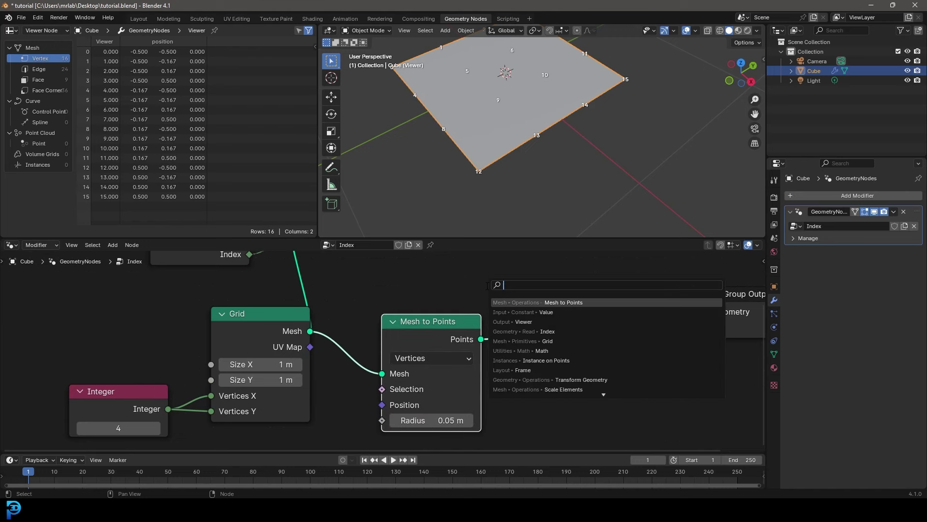
{"action": "type", "text": "instan"}
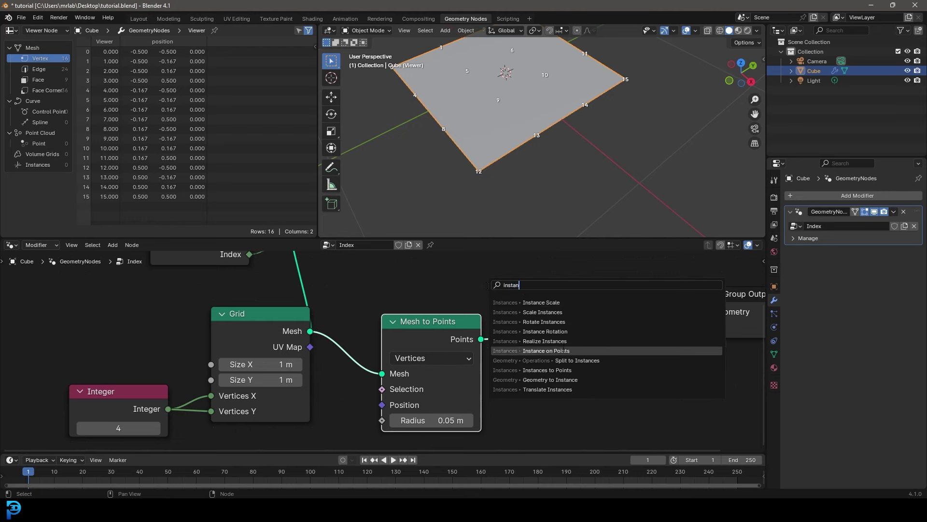
{"action": "left_click", "coordinate": [545, 351]}
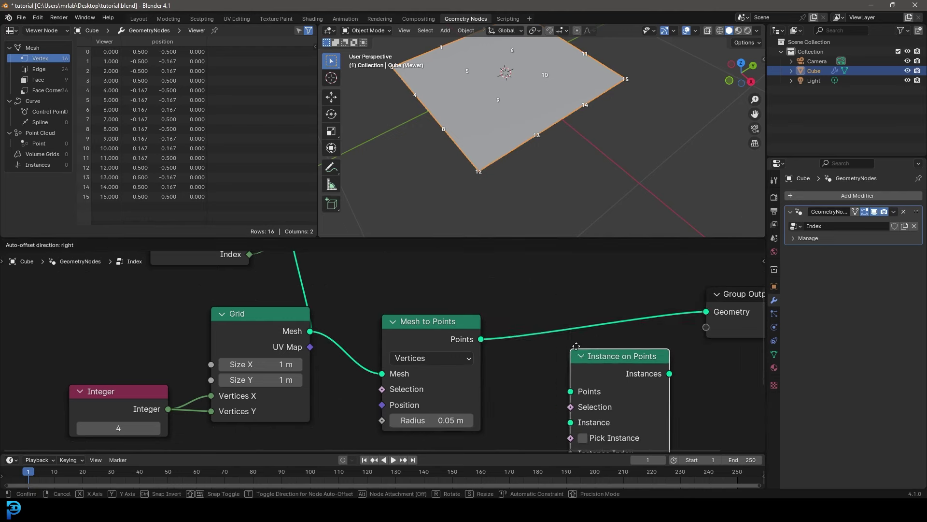
{"action": "left_click", "coordinate": [537, 355]}
{"action": "scroll", "coordinate": [379, 353], "scroll_direction": "down", "scroll_amount": 5}
{"action": "left_click_drag", "start_coordinate": [304, 338], "coordinate": [302, 335]}
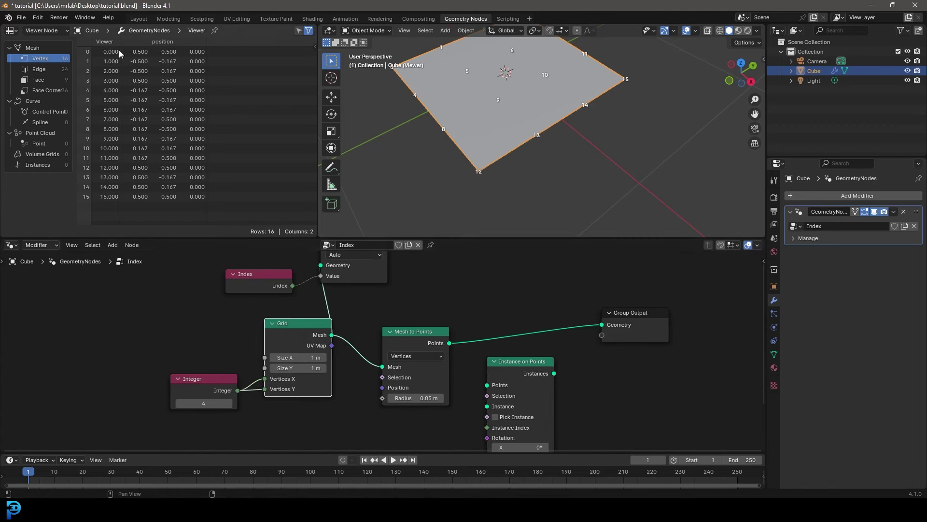
{"action": "middle_click_drag", "start_coordinate": [364, 277], "coordinate": [373, 324]}
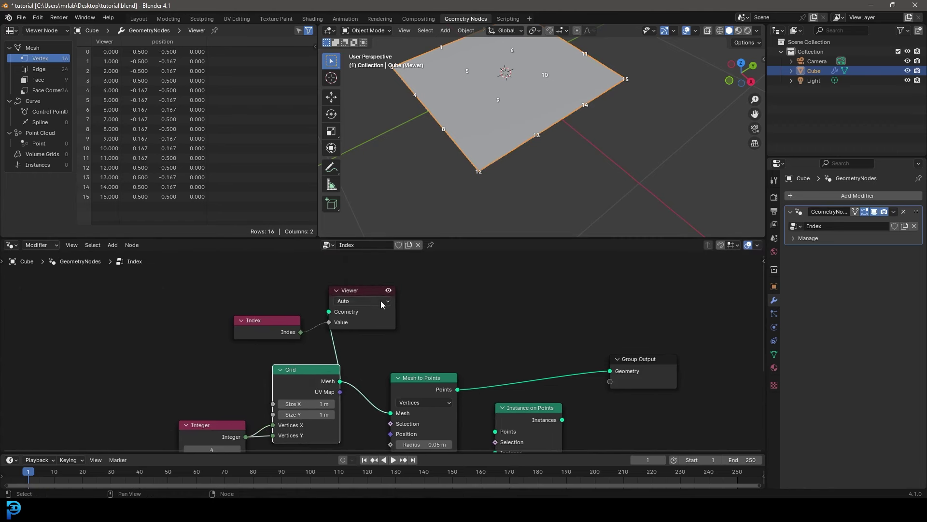
Step: Move the unconnected Instance on Points node lower and farther from the Mesh to Points node
{"action": "middle_click_drag", "start_coordinate": [430, 386], "coordinate": [331, 284]}
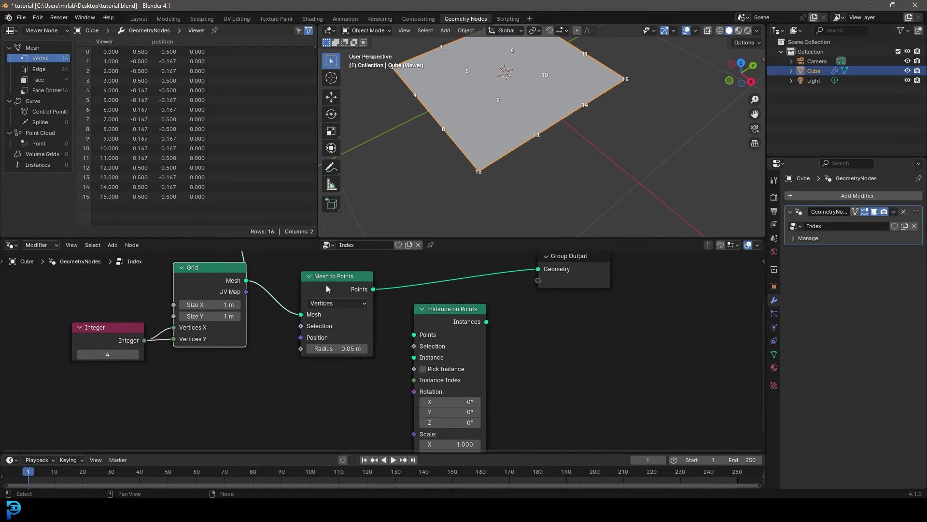
{"action": "middle_click_drag", "start_coordinate": [370, 276], "coordinate": [356, 341]}
{"action": "middle_click_drag", "start_coordinate": [491, 117], "coordinate": [542, 96]}
{"action": "left_click_drag", "start_coordinate": [438, 382], "coordinate": [460, 411]}
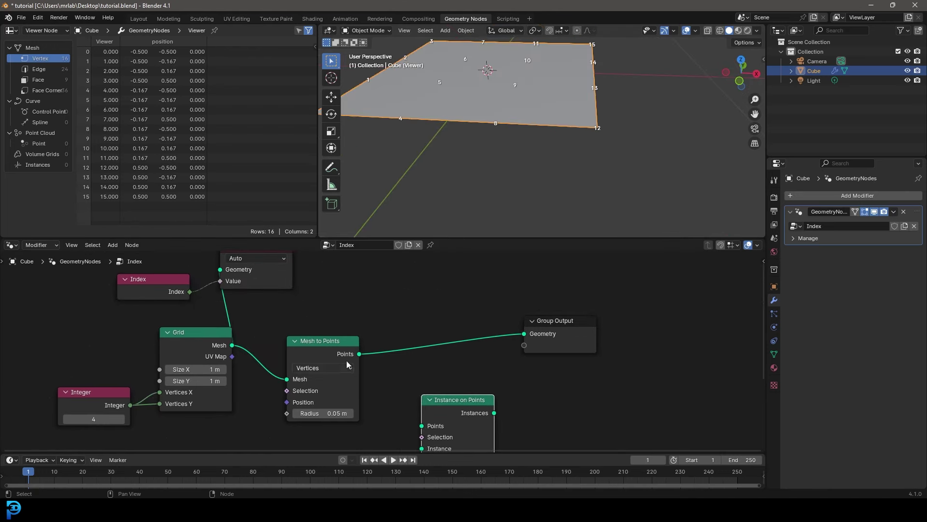
{"action": "scroll", "coordinate": [346, 363], "scroll_direction": "down", "scroll_amount": 6}
{"action": "middle_click_drag", "start_coordinate": [341, 329], "coordinate": [349, 329]}
{"action": "scroll", "coordinate": [338, 327], "scroll_direction": "up", "scroll_amount": 5}
Step: Duplicate the Viewer node and place the copy above the link between Mesh to Points and Group Output
{"action": "left_click", "coordinate": [268, 254]}
{"action": "middle_click_drag", "start_coordinate": [273, 258], "coordinate": [296, 306]}
{"action": "key", "text": "shift+d"}
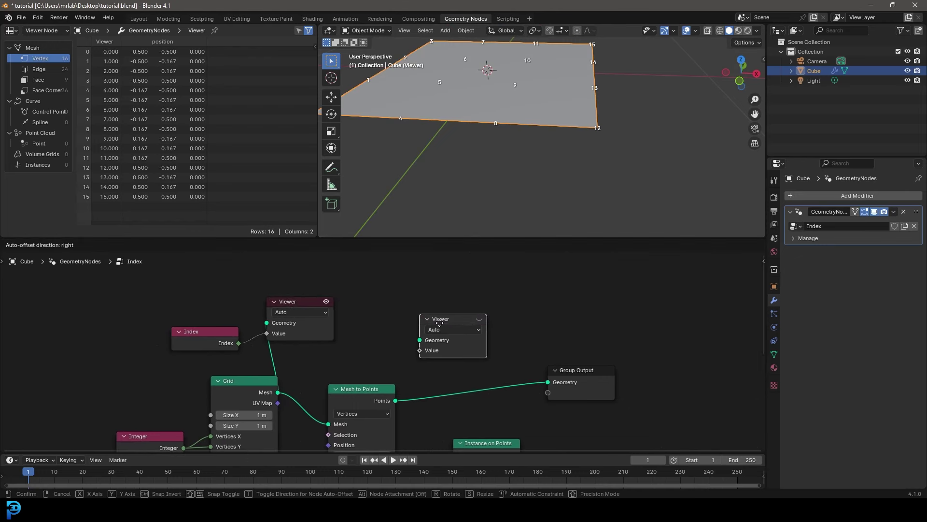
{"action": "left_click", "coordinate": [440, 323]}
Step: Link the Points output of Mesh to Points to the duplicated Viewer's Geometry input and activate that Viewer
{"action": "middle_click_drag", "start_coordinate": [429, 383], "coordinate": [406, 346]}
{"action": "scroll", "coordinate": [405, 345], "scroll_direction": "up", "scroll_amount": 2}
{"action": "left_click_drag", "start_coordinate": [367, 358], "coordinate": [394, 287]}
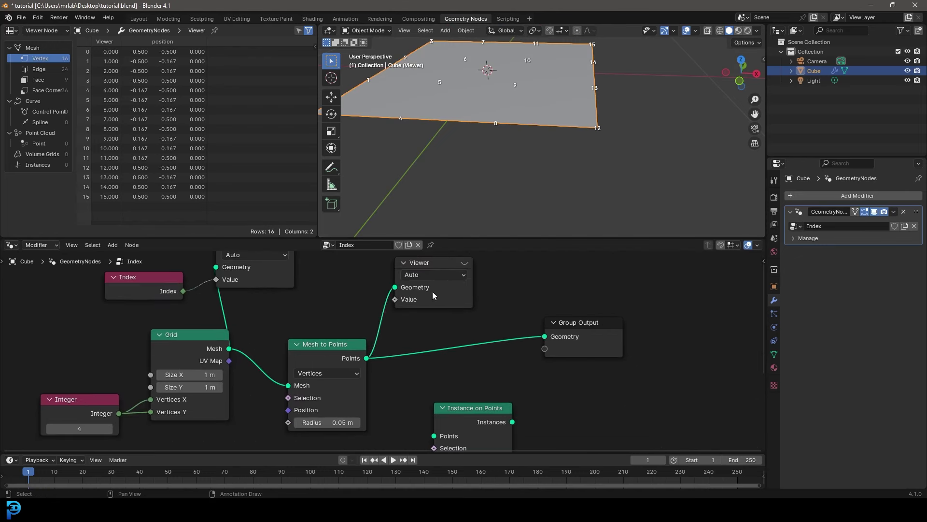
{"action": "left_click", "coordinate": [465, 264]}
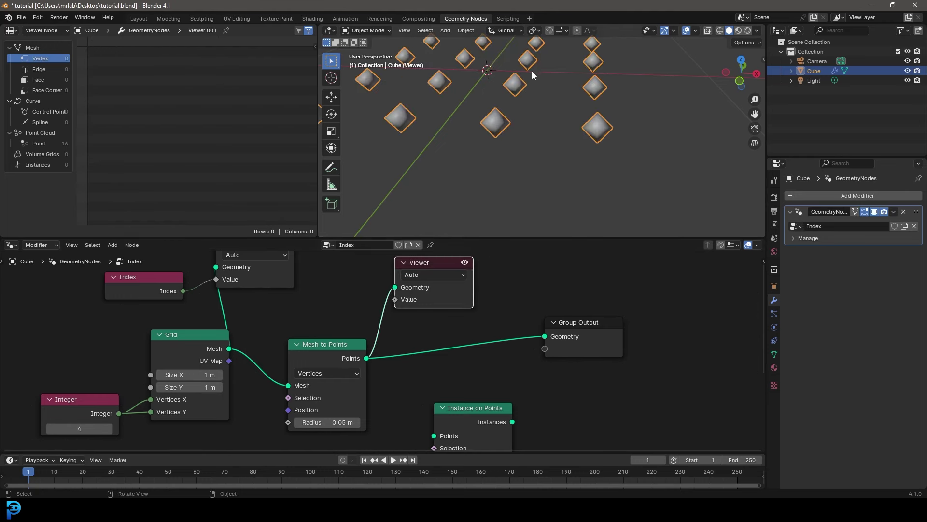
Step: Connect the Index node to the active Viewer's Value input and inspect the indices on the points in the viewport
{"action": "scroll", "coordinate": [491, 120], "scroll_direction": "down", "scroll_amount": 4}
{"action": "left_click_drag", "start_coordinate": [183, 292], "coordinate": [395, 298]}
{"action": "scroll", "coordinate": [473, 122], "scroll_direction": "up", "scroll_amount": 5}
{"action": "middle_click_drag", "start_coordinate": [441, 143], "coordinate": [507, 192], "text": "shift"}
{"action": "scroll", "coordinate": [517, 133], "scroll_direction": "up", "scroll_amount": 2}
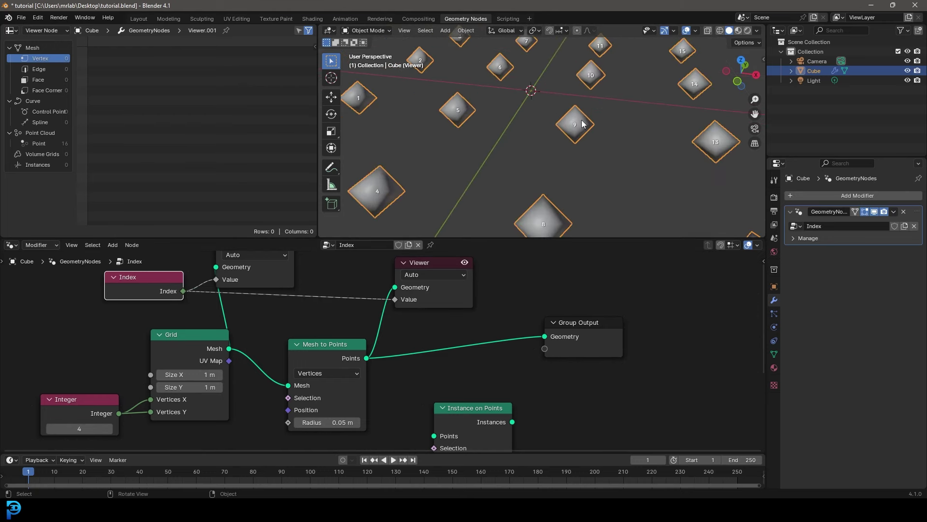
{"action": "scroll", "coordinate": [570, 130], "scroll_direction": "down", "scroll_amount": 3}
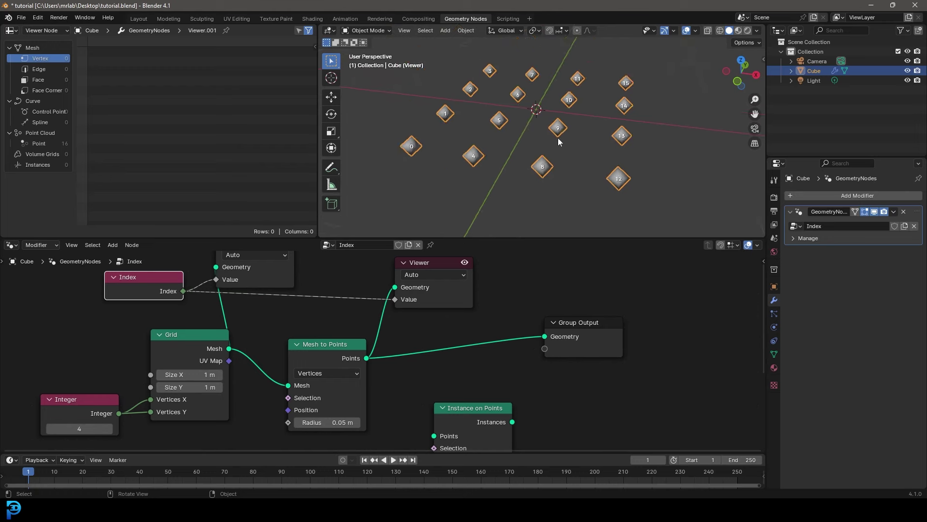
Step: Nudge the Mesh to Points node and move Group Output farther away to make room between the two nodes
{"action": "left_click_drag", "start_coordinate": [326, 350], "coordinate": [316, 343]}
{"action": "middle_click_drag", "start_coordinate": [416, 417], "coordinate": [377, 344]}
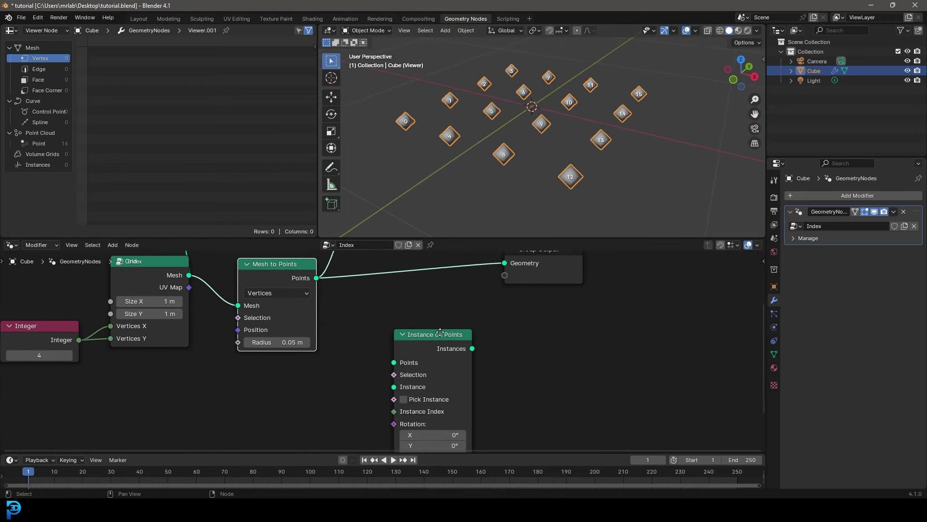
{"action": "scroll", "coordinate": [377, 344], "scroll_direction": "down", "scroll_amount": 4}
{"action": "middle_click_drag", "start_coordinate": [486, 310], "coordinate": [465, 356]}
{"action": "left_click_drag", "start_coordinate": [486, 321], "coordinate": [604, 339]}
Step: Insert the Instance on Points node into the link between Mesh to Points and Group Output
{"action": "middle_click_drag", "start_coordinate": [391, 392], "coordinate": [391, 337]}
{"action": "scroll", "coordinate": [392, 337], "scroll_direction": "up", "scroll_amount": 1}
{"action": "left_click_drag", "start_coordinate": [391, 336], "coordinate": [397, 275]}
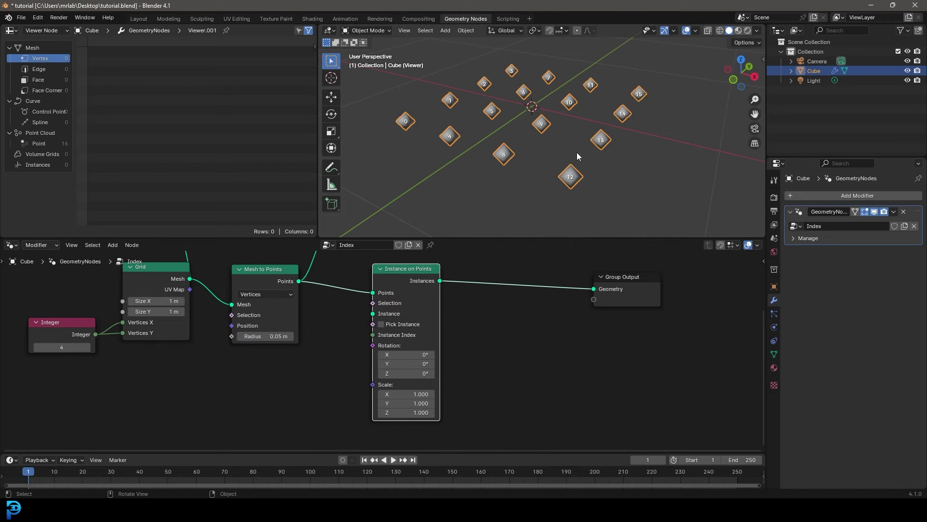
{"action": "middle_click_drag", "start_coordinate": [161, 295], "coordinate": [197, 324]}
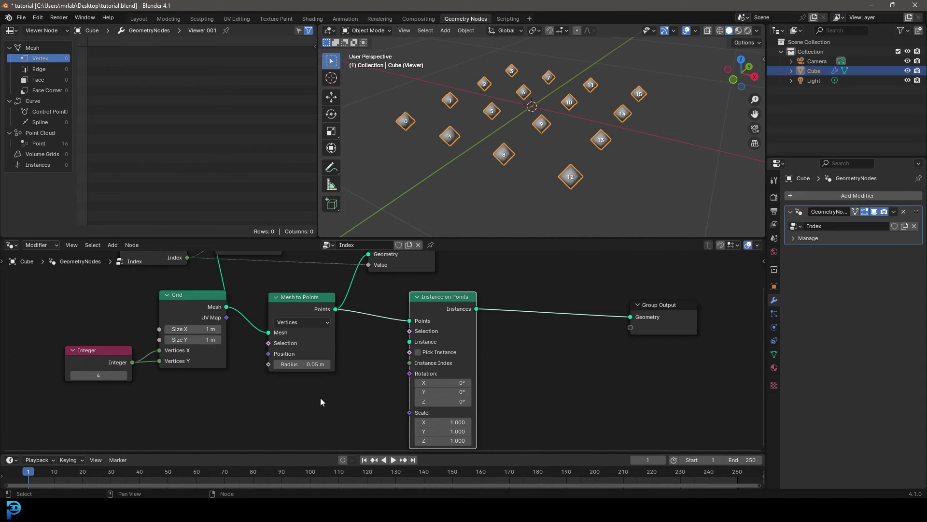
Step: Add a UV Sphere node below Mesh to Points with its Mesh output feeding the Instance input of Instance on Points
{"action": "middle_click_drag", "start_coordinate": [320, 398], "coordinate": [326, 360]}
{"action": "scroll", "coordinate": [370, 329], "scroll_direction": "up", "scroll_amount": 1}
{"action": "left_click_drag", "start_coordinate": [418, 306], "coordinate": [336, 387]}
{"action": "type", "text": "sphere"}
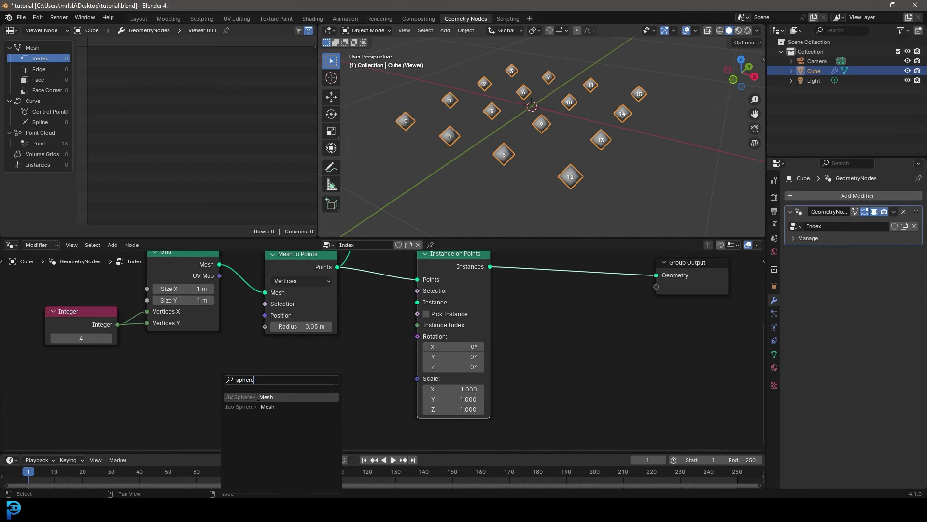
{"action": "left_click", "coordinate": [259, 397]}
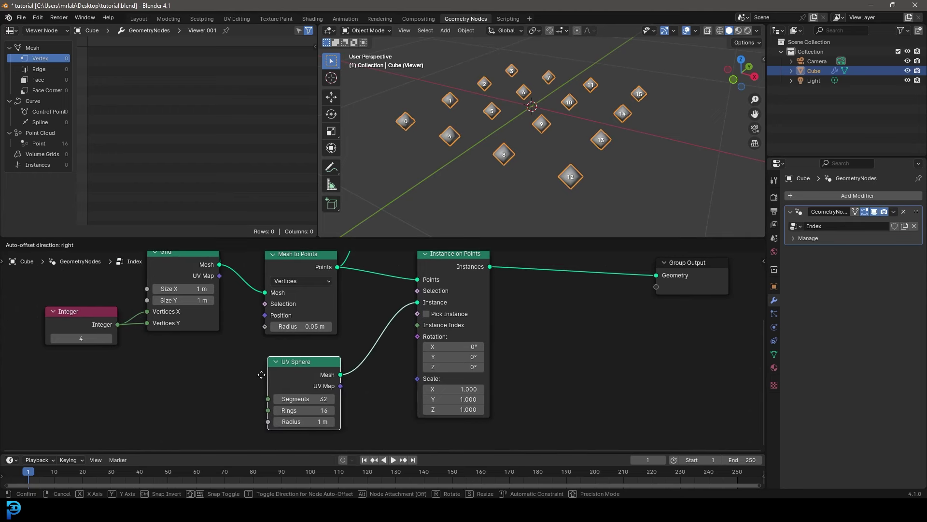
Step: Raise the Group Output node slightly so it sits about level with Instance on Points
{"action": "scroll", "coordinate": [556, 307], "scroll_direction": "down", "scroll_amount": 2}
{"action": "middle_click_drag", "start_coordinate": [556, 307], "coordinate": [487, 344]}
{"action": "scroll", "coordinate": [451, 358], "scroll_direction": "up", "scroll_amount": 7}
{"action": "left_click_drag", "start_coordinate": [563, 322], "coordinate": [554, 308]}
Step: Duplicate the Mesh to Points node's Viewer and place the copy just below Group Output
{"action": "scroll", "coordinate": [511, 346], "scroll_direction": "down", "scroll_amount": 4}
{"action": "middle_click_drag", "start_coordinate": [317, 310], "coordinate": [348, 343]}
{"action": "left_click", "coordinate": [314, 302]}
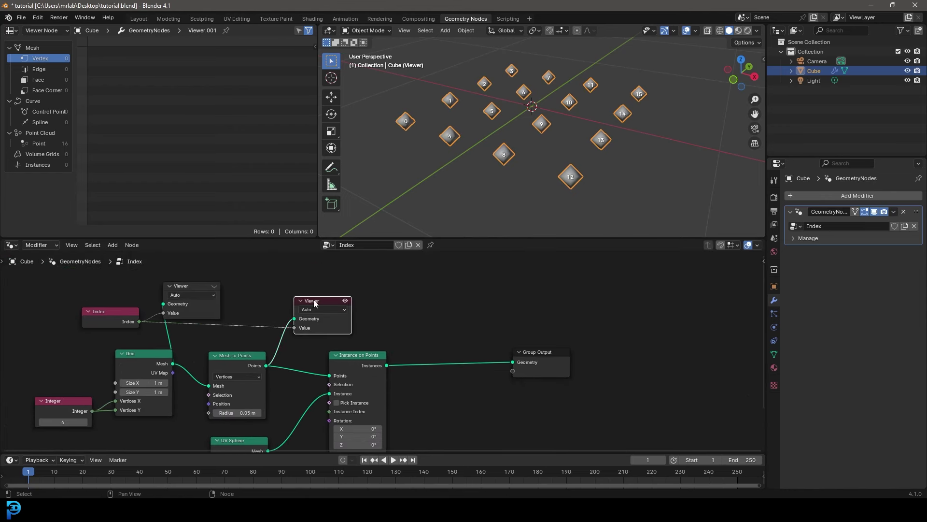
{"action": "key", "text": "shift+d"}
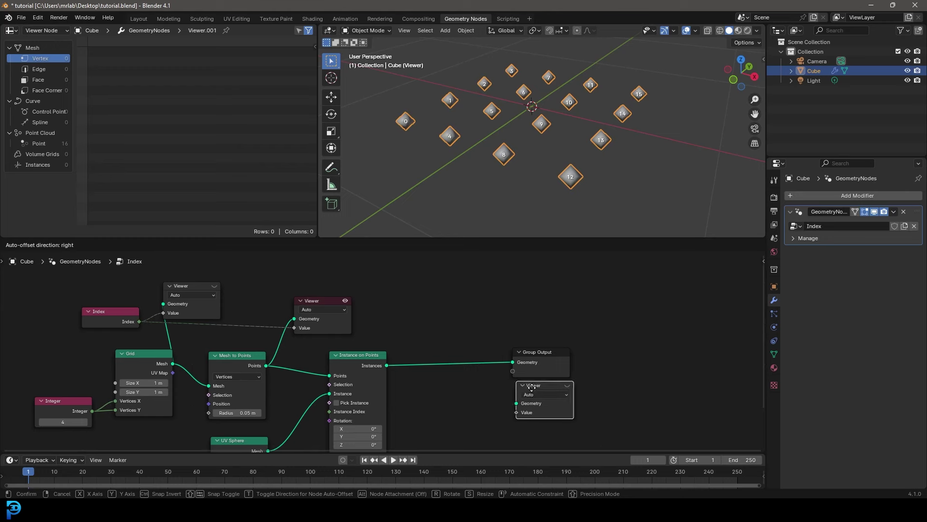
{"action": "left_click", "coordinate": [533, 391]}
Step: Link the Instances output of Instance on Points to the new Viewer's Geometry input and activate that Viewer
{"action": "middle_click_drag", "start_coordinate": [436, 403], "coordinate": [376, 354]}
{"action": "scroll", "coordinate": [377, 354], "scroll_direction": "up", "scroll_amount": 4}
{"action": "left_click_drag", "start_coordinate": [309, 304], "coordinate": [490, 359]}
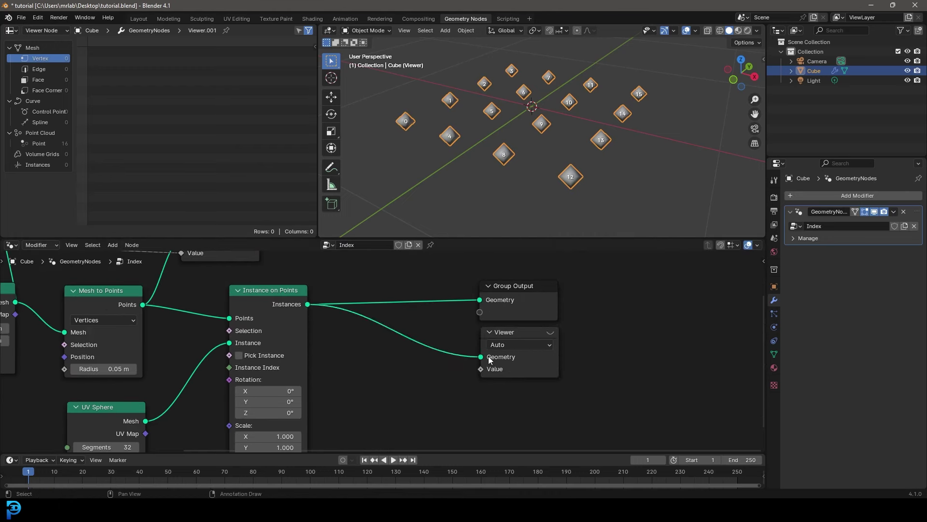
{"action": "left_click", "coordinate": [551, 332]}
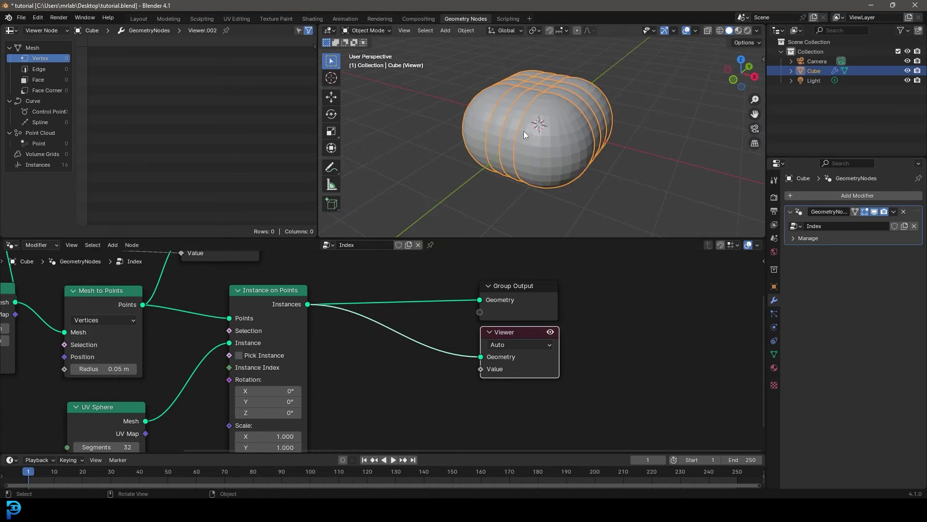
Step: Set the UV Sphere's radius to 0.11 m, checking the instances in wireframe before returning to solid shading
{"action": "key", "text": "z"}
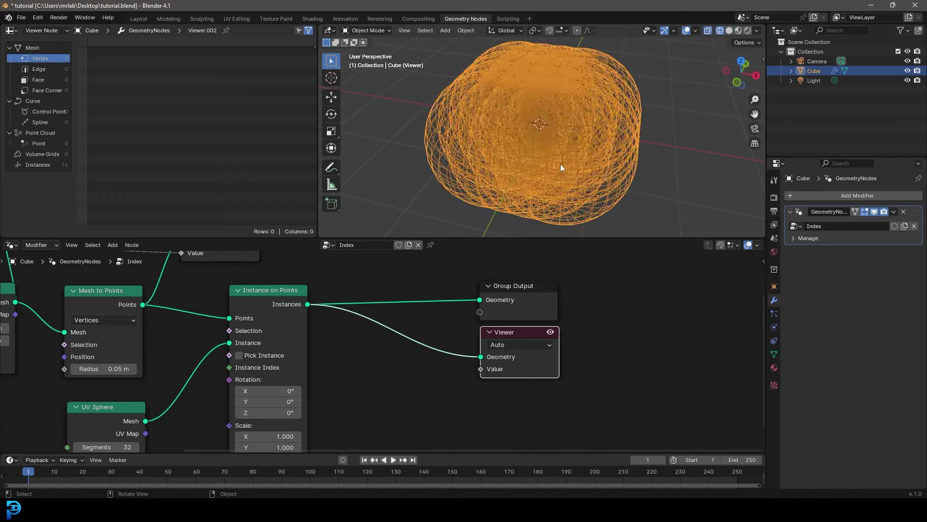
{"action": "middle_click_drag", "start_coordinate": [401, 342], "coordinate": [582, 229]}
{"action": "scroll", "coordinate": [372, 352], "scroll_direction": "up", "scroll_amount": 3}
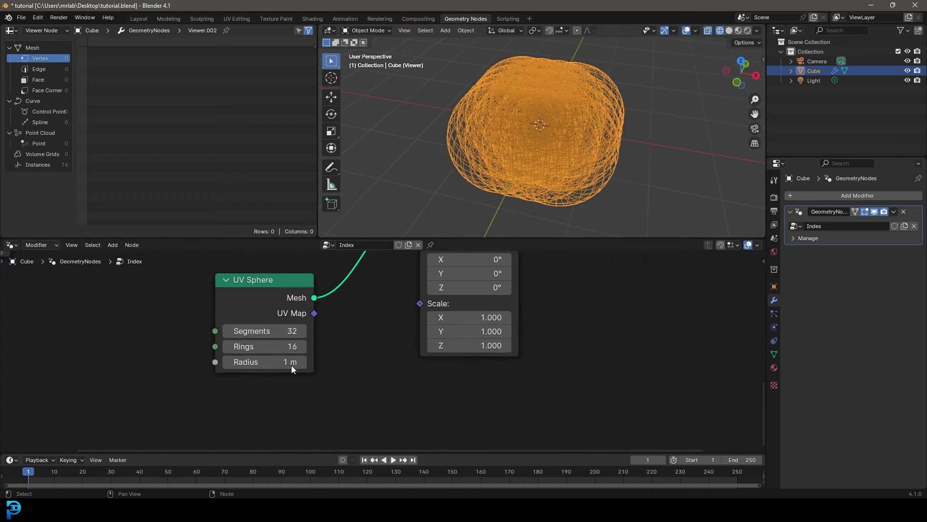
{"action": "middle_click_drag", "start_coordinate": [208, 389], "coordinate": [345, 395]}
{"action": "mouse_move", "coordinate": [419, 363]}
{"action": "left_mouse_down"}
{"action": "mouse_move", "coordinate": [375, 363]}
{"action": "mouse_move", "coordinate": [424, 361]}
{"action": "left_mouse_up"}
{"action": "key", "text": "z"}
{"action": "left_click", "coordinate": [597, 139]}
{"action": "scroll", "coordinate": [554, 172], "scroll_direction": "up", "scroll_amount": 3}
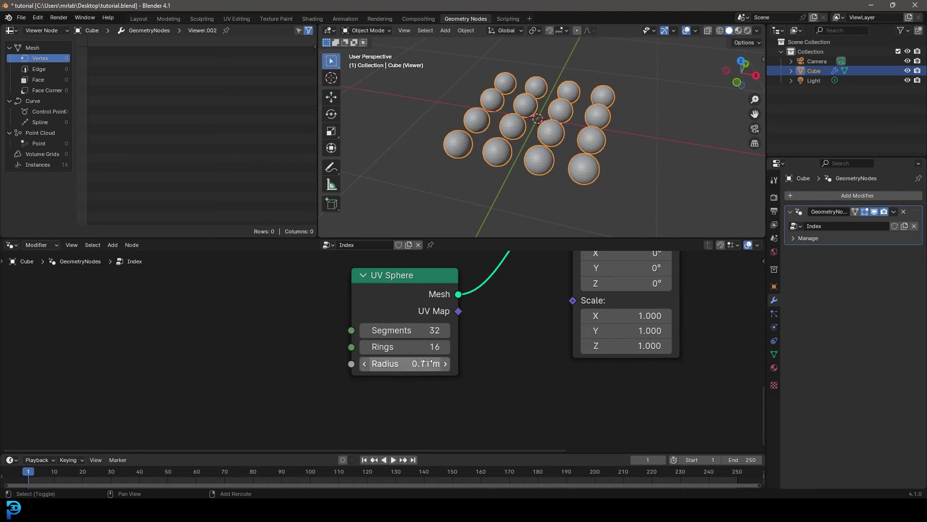
Step: Activate the Grid's Viewer to examine its vertex indices, and shift that Viewer to just above Mesh to Points
{"action": "scroll", "coordinate": [517, 340], "scroll_direction": "down", "scroll_amount": 12}
{"action": "middle_click_drag", "start_coordinate": [456, 338], "coordinate": [454, 403]}
{"action": "scroll", "coordinate": [334, 316], "scroll_direction": "up", "scroll_amount": 1}
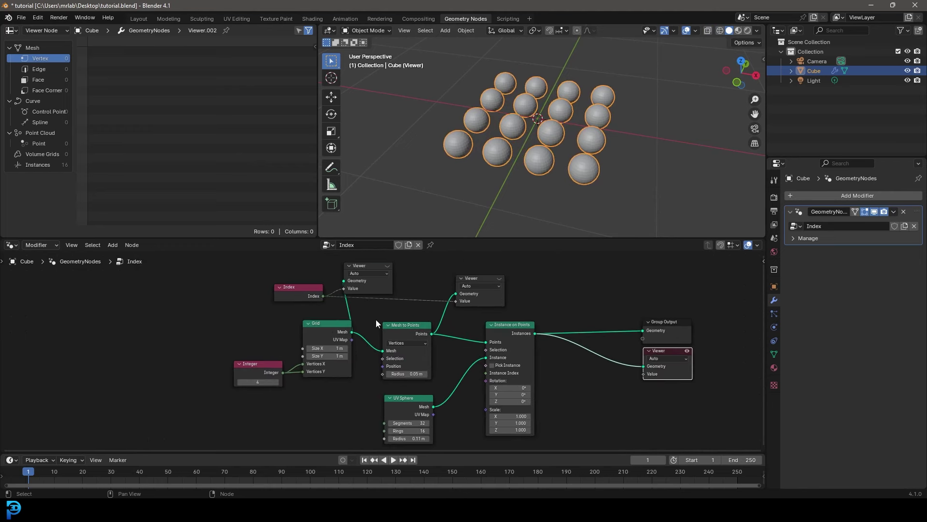
{"action": "scroll", "coordinate": [387, 318], "scroll_direction": "up", "scroll_amount": 2}
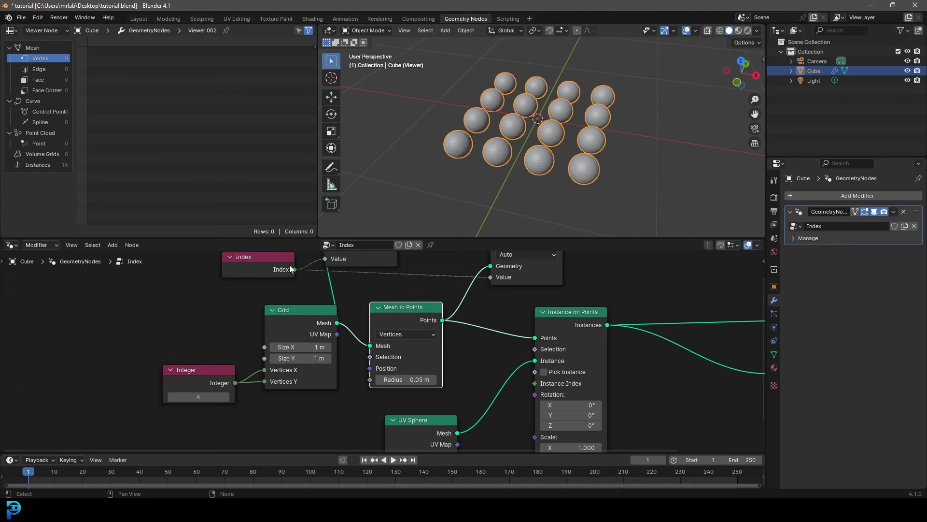
{"action": "middle_click_drag", "start_coordinate": [352, 284], "coordinate": [376, 353]}
{"action": "scroll", "coordinate": [376, 353], "scroll_direction": "down", "scroll_amount": 1}
{"action": "left_click", "coordinate": [411, 297]}
{"action": "scroll", "coordinate": [549, 126], "scroll_direction": "up", "scroll_amount": 3}
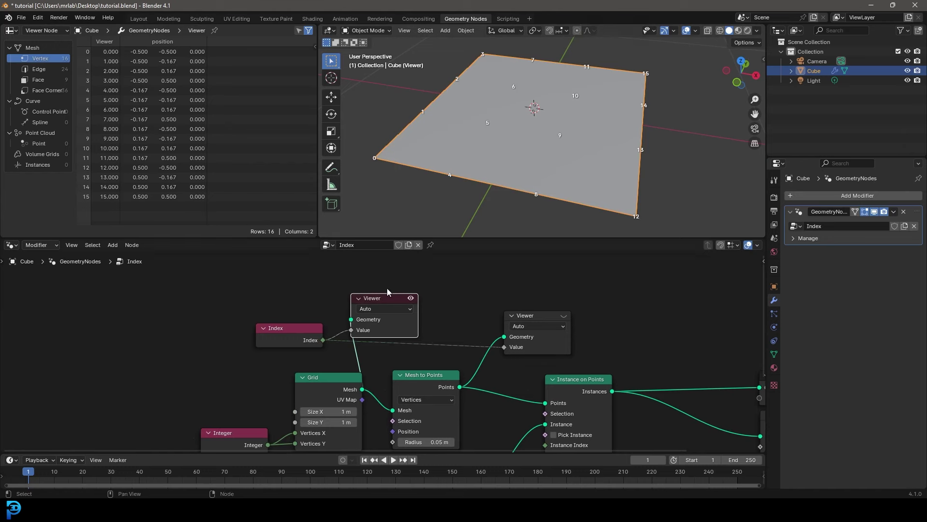
{"action": "left_click_drag", "start_coordinate": [382, 303], "coordinate": [416, 299]}
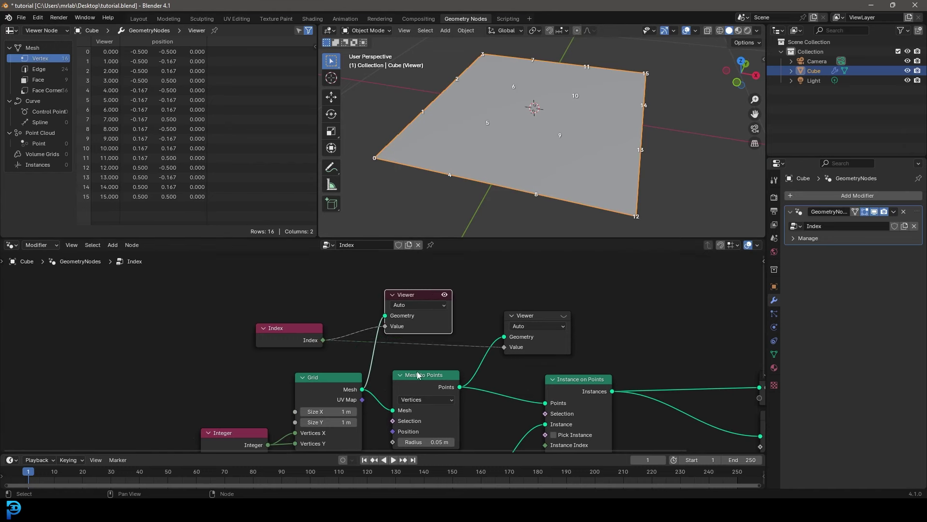
Step: Compare the points' Viewer with the instances' Viewer, leaving the latter active, and shift Instance on Points slightly away from Mesh to Points
{"action": "left_click", "coordinate": [564, 316]}
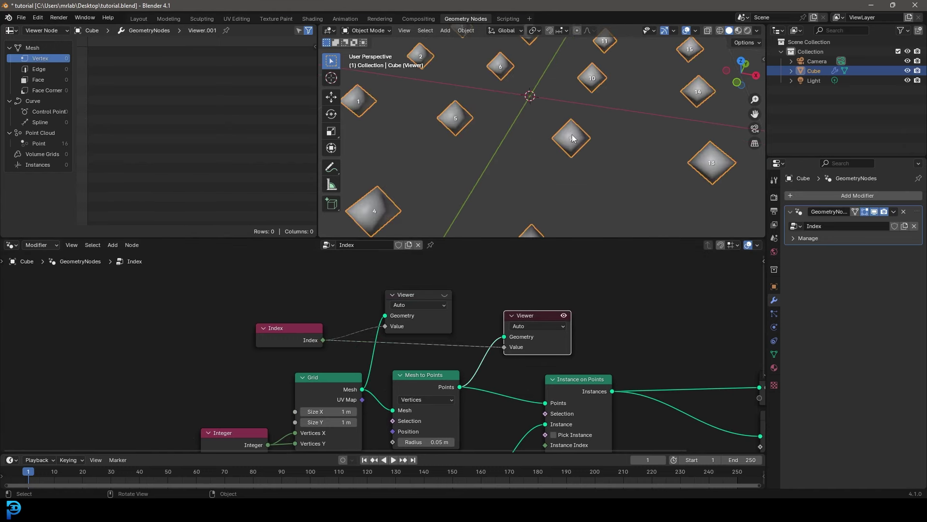
{"action": "middle_click_drag", "start_coordinate": [579, 401], "coordinate": [499, 289]}
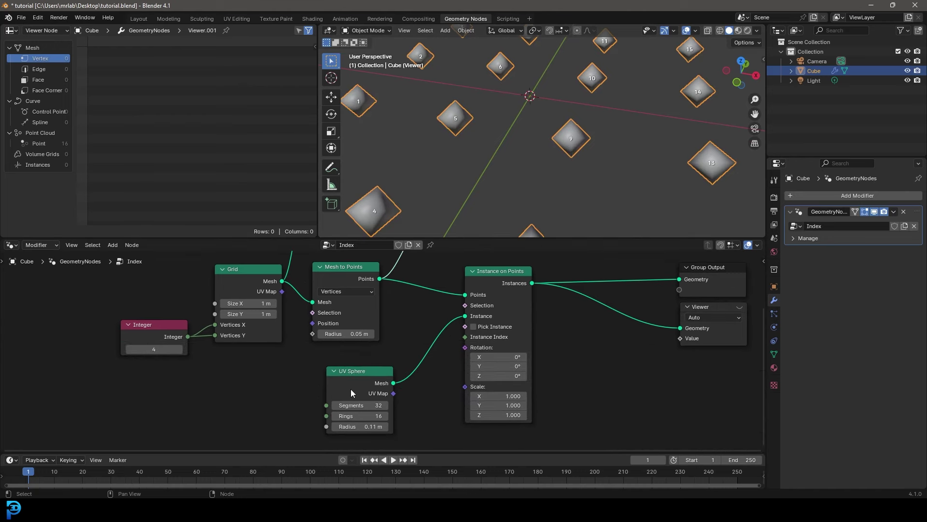
{"action": "left_click_drag", "start_coordinate": [494, 270], "coordinate": [505, 270]}
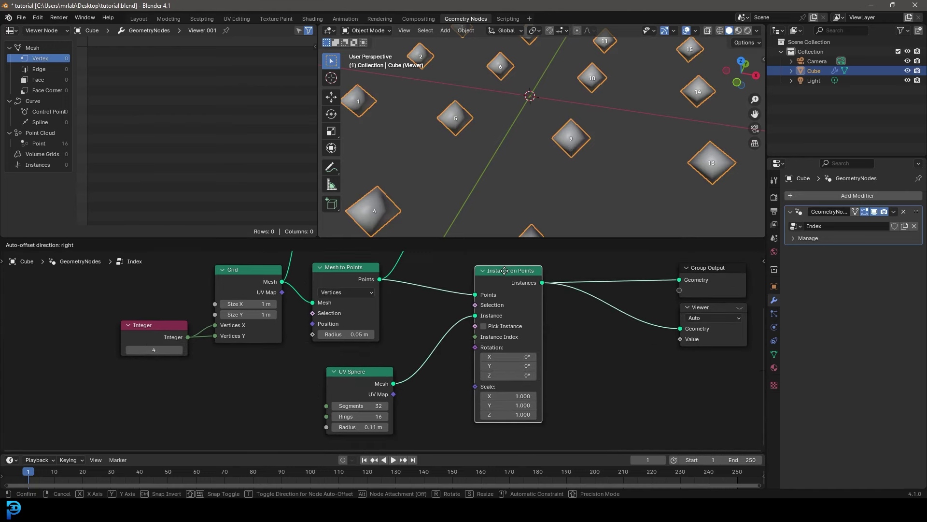
{"action": "middle_click_drag", "start_coordinate": [742, 305], "coordinate": [581, 318]}
{"action": "left_click", "coordinate": [580, 319]}
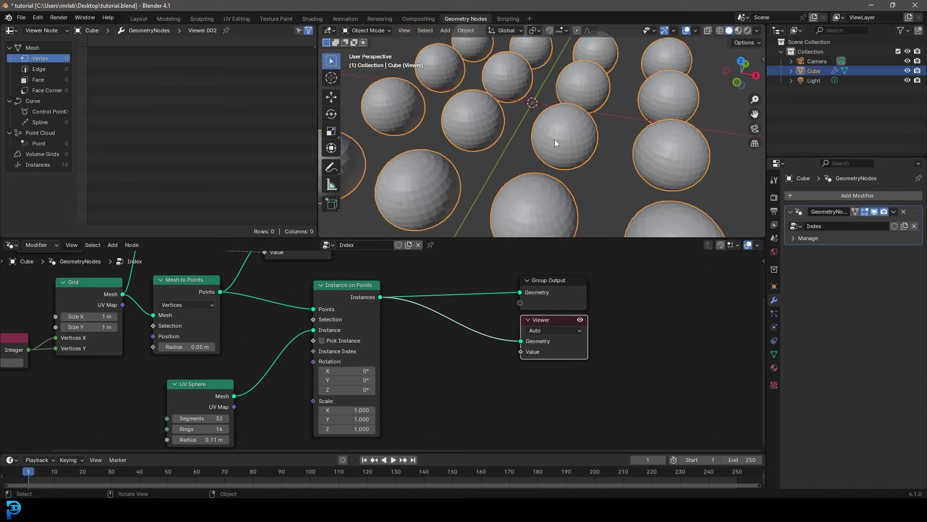
{"action": "scroll", "coordinate": [554, 139], "scroll_direction": "down", "scroll_amount": 3}
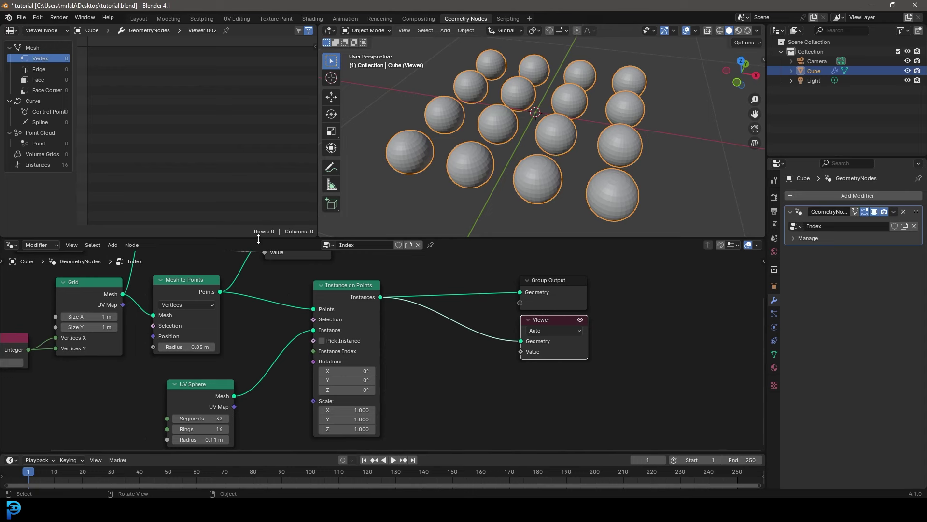
Step: Move Group Output and its neighbouring Viewer together far away from Instance on Points, and lower the Viewer to separate the two
{"action": "middle_click_drag", "start_coordinate": [587, 375], "coordinate": [499, 397]}
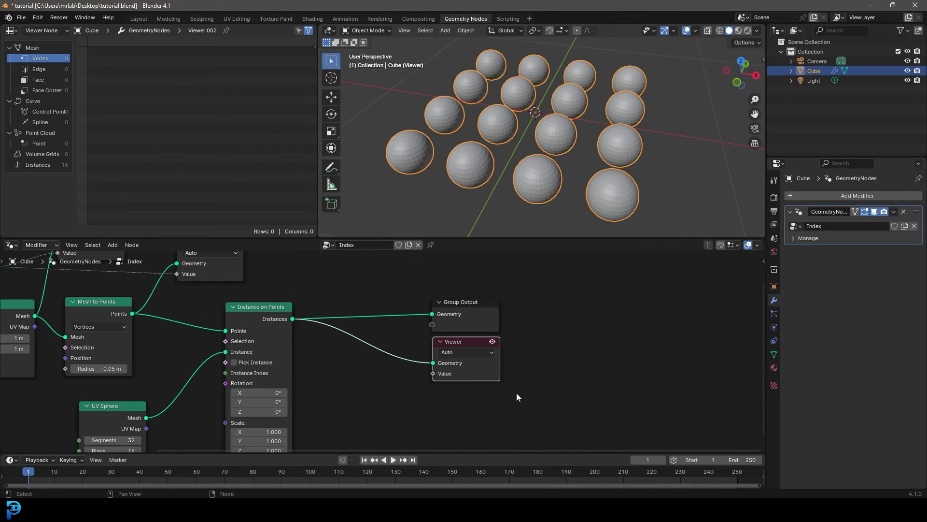
{"action": "left_click_drag", "start_coordinate": [552, 403], "coordinate": [413, 288]}
{"action": "scroll", "coordinate": [413, 322], "scroll_direction": "down", "scroll_amount": 1}
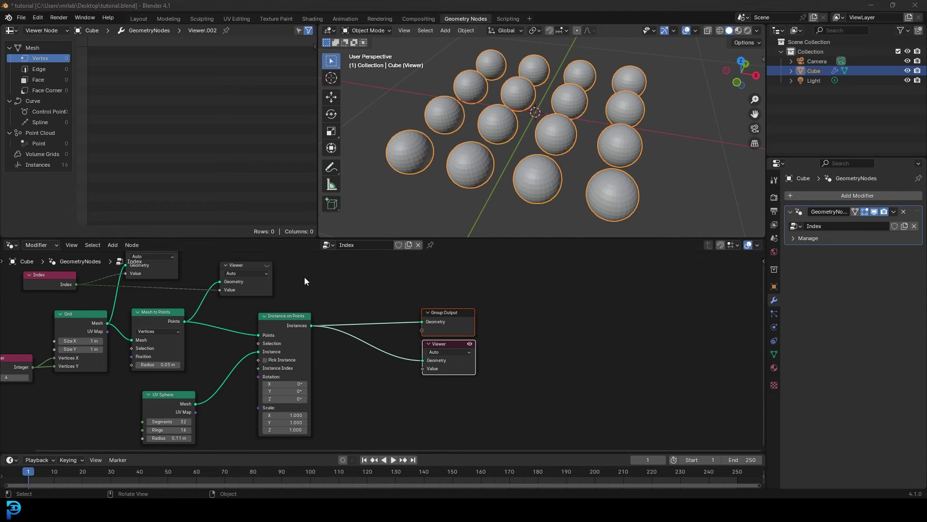
{"action": "scroll", "coordinate": [483, 387], "scroll_direction": "up", "scroll_amount": 1}
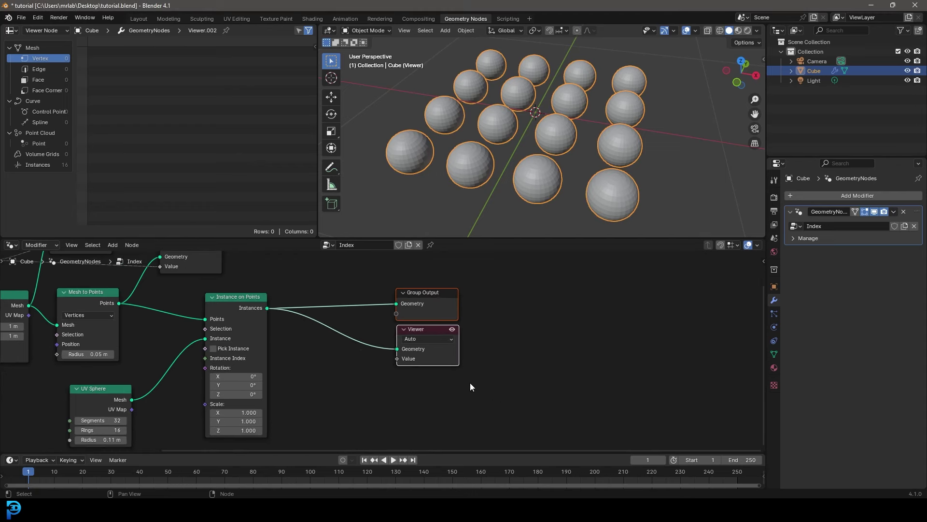
{"action": "scroll", "coordinate": [480, 151], "scroll_direction": "up", "scroll_amount": 4}
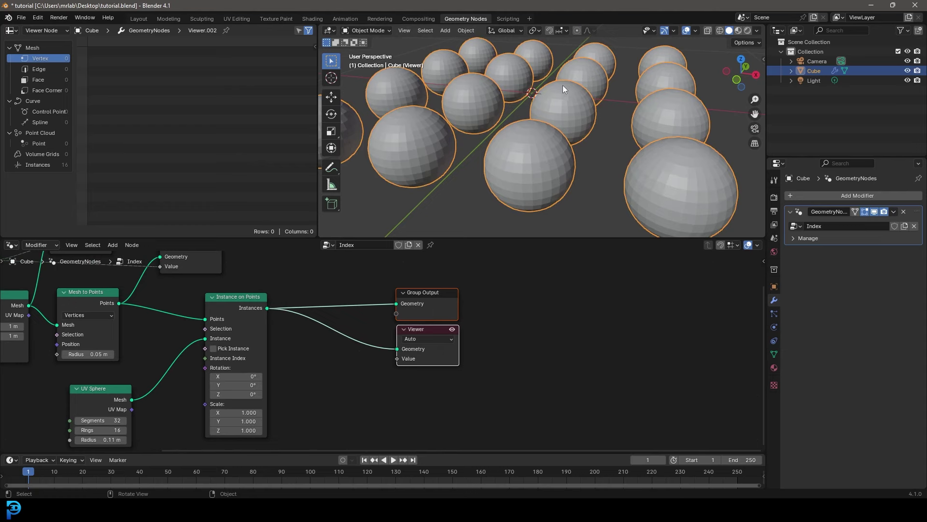
{"action": "scroll", "coordinate": [436, 383], "scroll_direction": "down", "scroll_amount": 2}
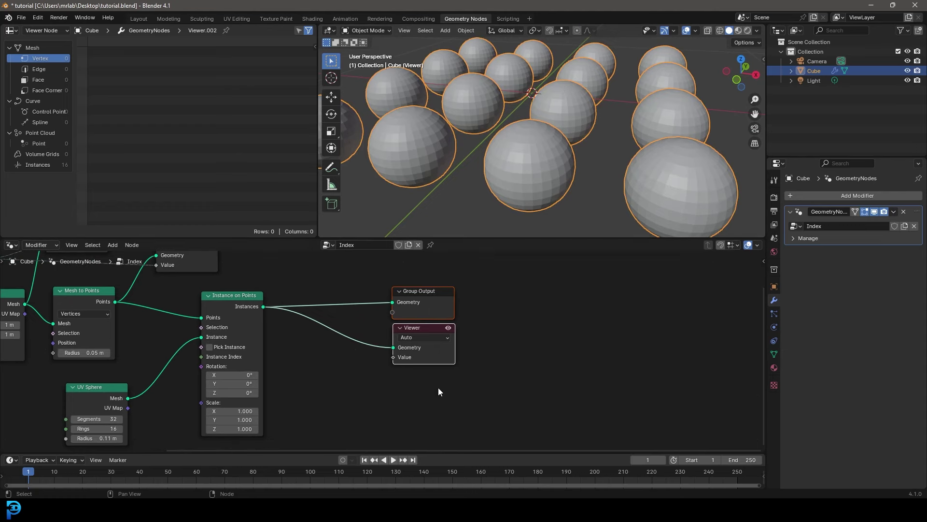
{"action": "left_click_drag", "start_coordinate": [490, 396], "coordinate": [371, 296]}
{"action": "key", "text": "g"}
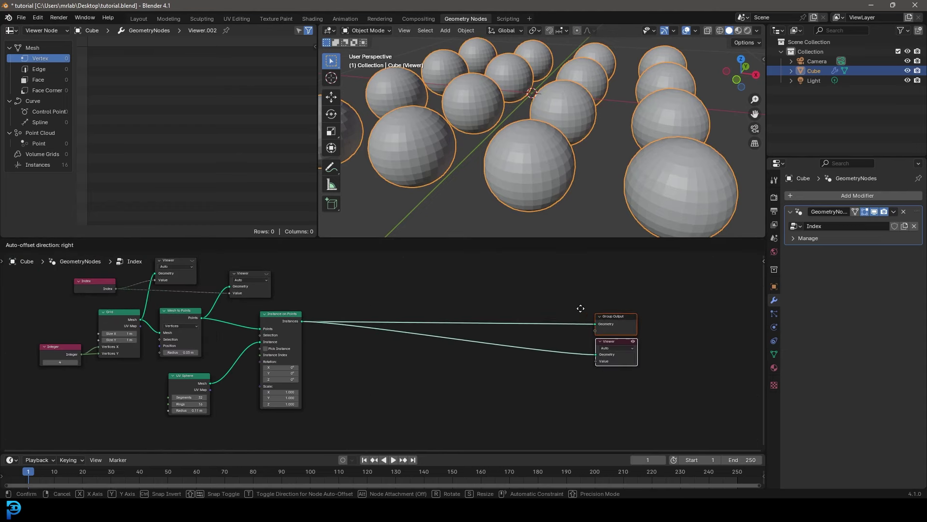
{"action": "left_click", "coordinate": [617, 340]}
{"action": "left_click_drag", "start_coordinate": [629, 334], "coordinate": [629, 364]}
{"action": "scroll", "coordinate": [546, 341], "scroll_direction": "up", "scroll_amount": 4}
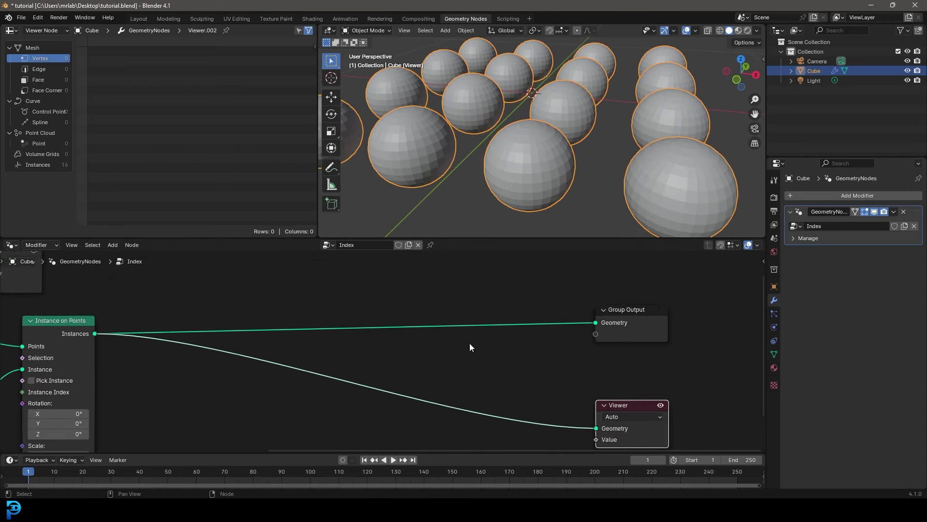
Step: Add a Set Position node on the link between Instance on Points and Group Output
{"action": "key", "text": "shift+a"}
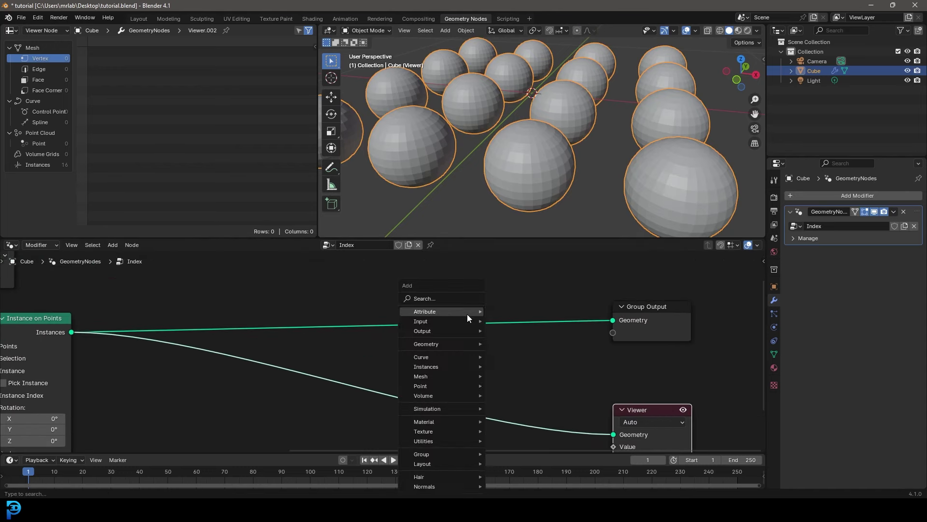
{"action": "left_click", "coordinate": [444, 299]}
{"action": "type", "text": "set po"}
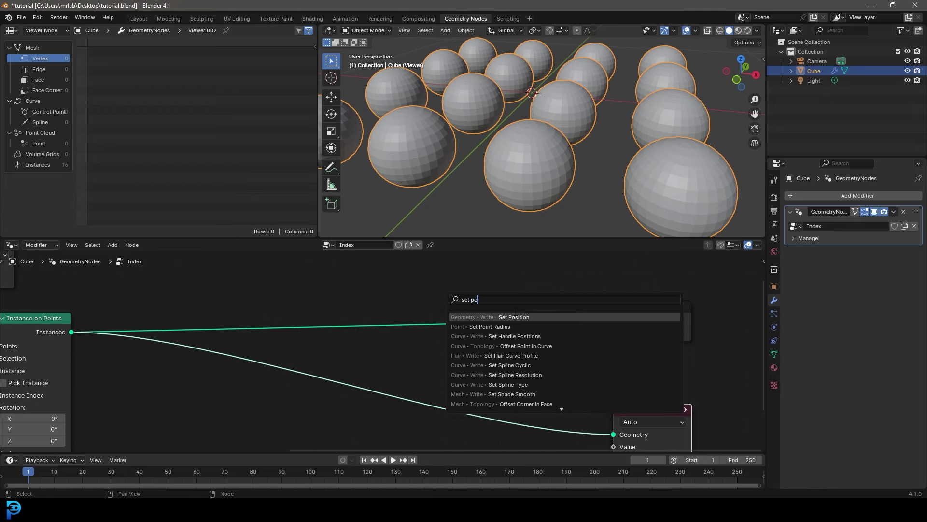
{"action": "key", "text": "Return"}
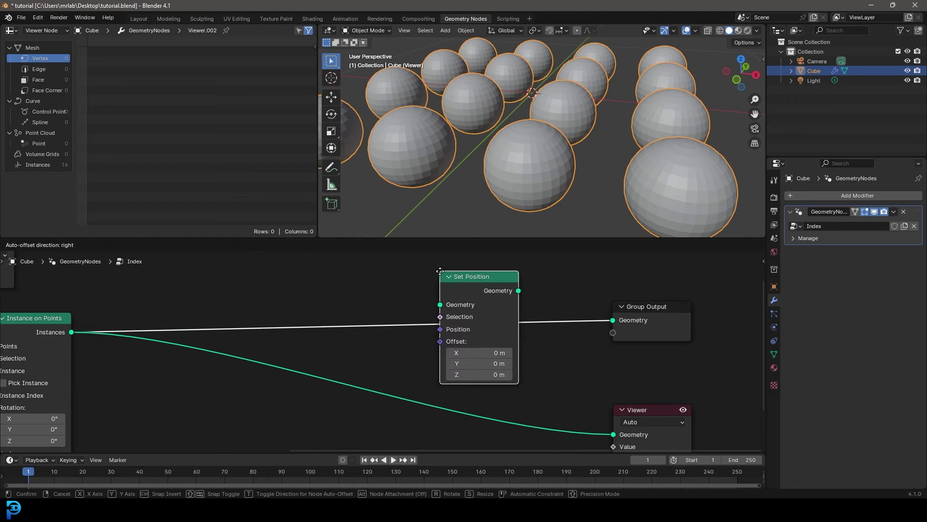
{"action": "left_click", "coordinate": [450, 289]}
{"action": "scroll", "coordinate": [434, 335], "scroll_direction": "down", "scroll_amount": 2}
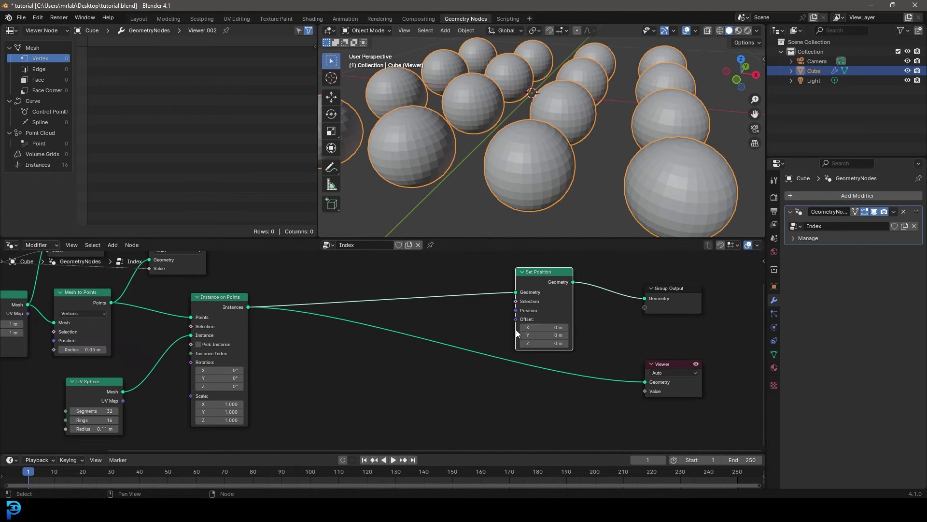
Step: Drive Set Position's Offset with the Color output of a new Noise Texture node placed below it
{"action": "left_click_drag", "start_coordinate": [514, 320], "coordinate": [418, 392]}
{"action": "type", "text": "noi"}
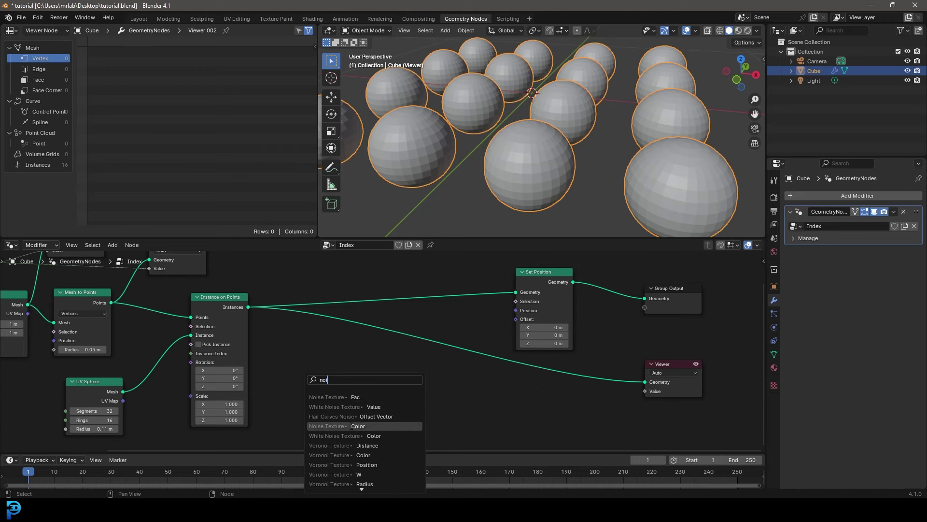
{"action": "left_click", "coordinate": [352, 426]}
{"action": "left_click", "coordinate": [323, 390]}
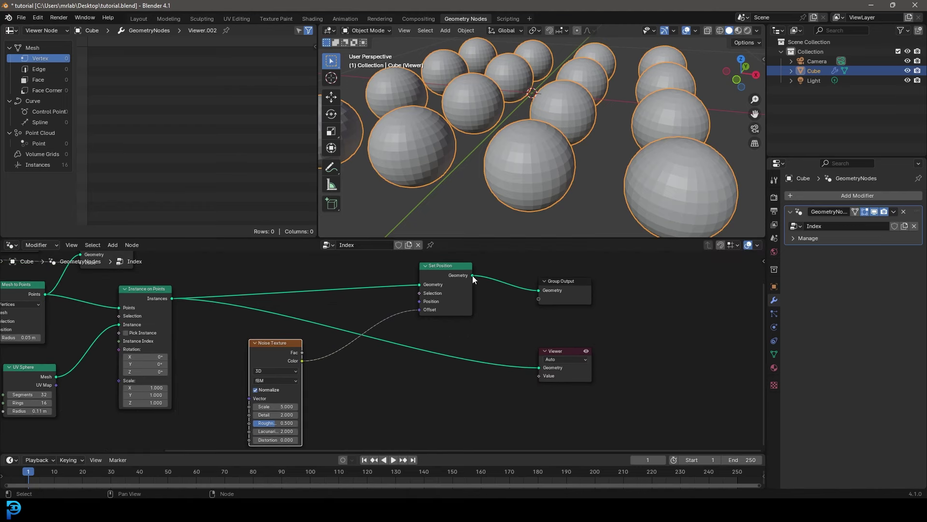
Step: Feed Set Position's Geometry into the active Viewer and move that Viewer just below Group Output
{"action": "left_click_drag", "start_coordinate": [472, 275], "coordinate": [483, 279]}
{"action": "left_click_drag", "start_coordinate": [512, 343], "coordinate": [557, 314]}
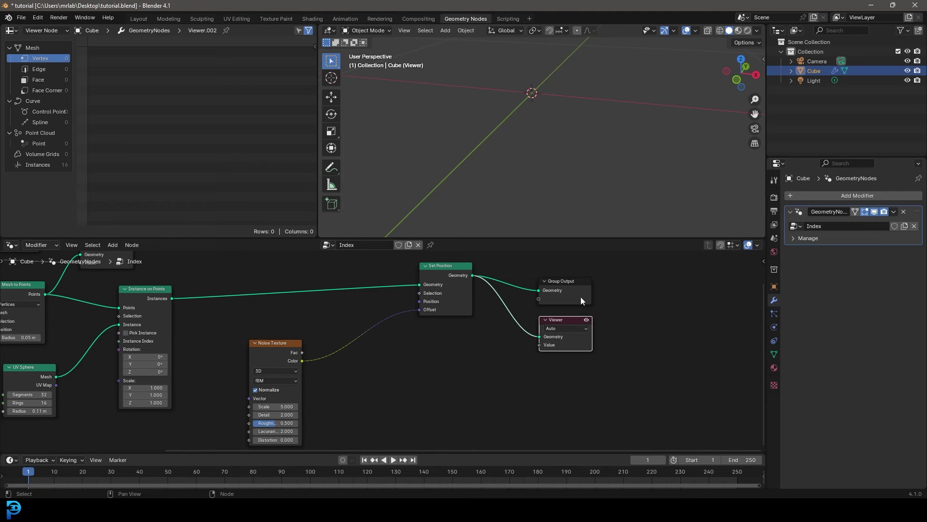
{"action": "scroll", "coordinate": [543, 159], "scroll_direction": "up", "scroll_amount": 4}
{"action": "middle_click_drag", "start_coordinate": [597, 112], "coordinate": [519, 155], "text": "shift"}
Step: Lower the Noise Texture slightly and insert a Vector Math node between its Color output and Set Position's Offset
{"action": "middle_click_drag", "start_coordinate": [309, 352], "coordinate": [337, 301]}
{"action": "left_click_drag", "start_coordinate": [338, 300], "coordinate": [323, 328]}
{"action": "middle_click_drag", "start_coordinate": [384, 313], "coordinate": [400, 335]}
{"action": "scroll", "coordinate": [401, 334], "scroll_direction": "up", "scroll_amount": 2}
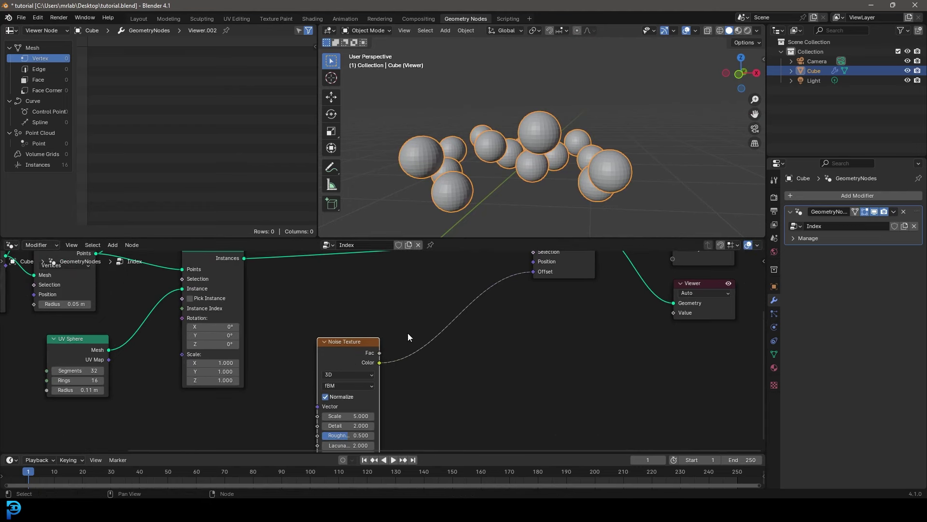
{"action": "middle_click_drag", "start_coordinate": [487, 301], "coordinate": [478, 320]}
{"action": "key", "text": "shift+a"}
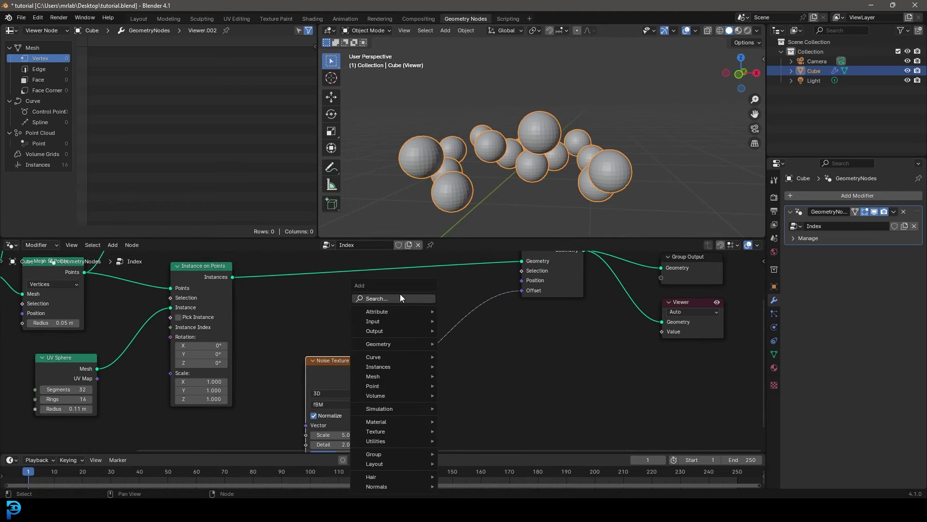
{"action": "left_click", "coordinate": [403, 297]}
{"action": "type", "text": "vector"}
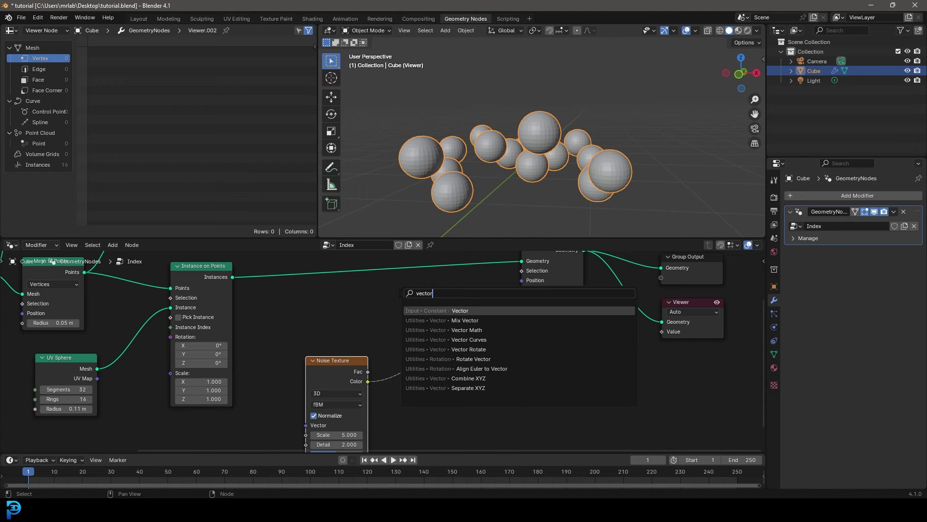
{"action": "key", "text": "Down"}
{"action": "key", "text": "Down"}
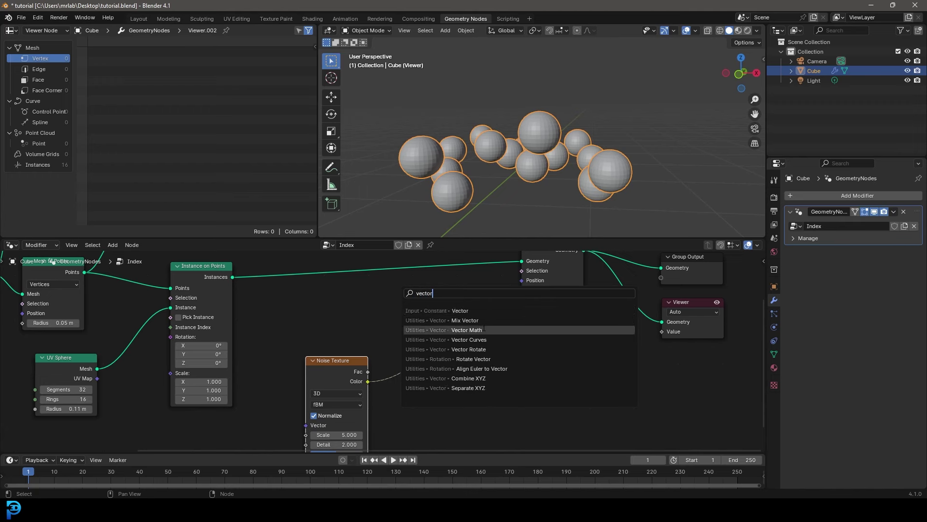
{"action": "key", "text": "Return"}
{"action": "left_click", "coordinate": [403, 333]}
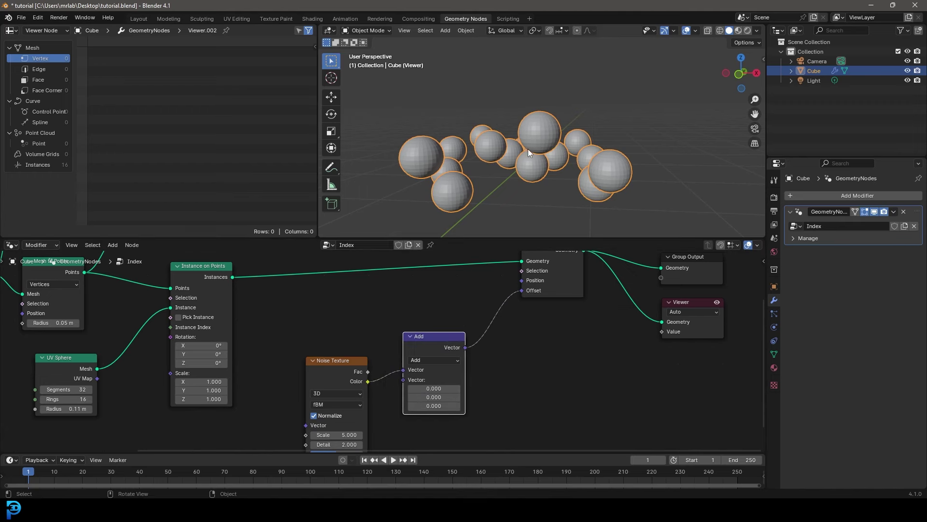
Step: Change the Vector Math operation to Subtract and set all three components of its second vector to 0.5
{"action": "middle_click_drag", "start_coordinate": [508, 132], "coordinate": [540, 117]}
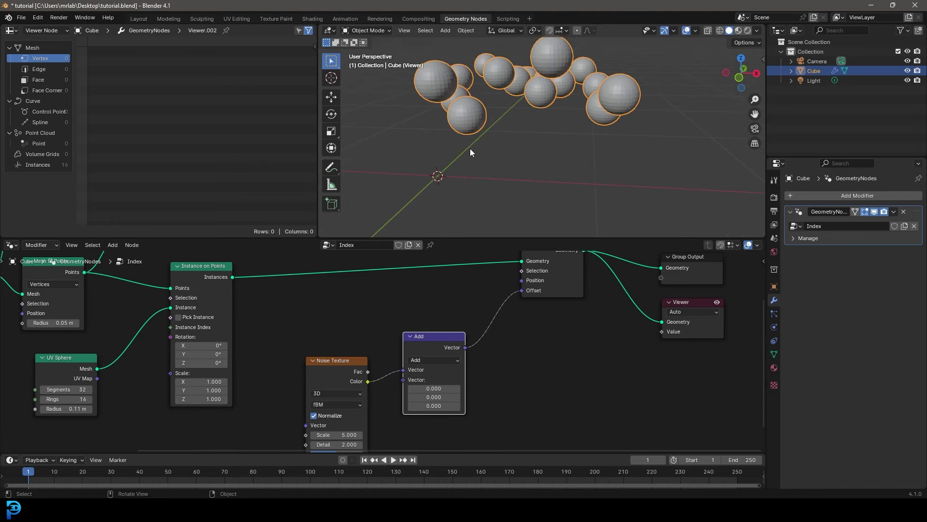
{"action": "middle_click_drag", "start_coordinate": [624, 116], "coordinate": [526, 123]}
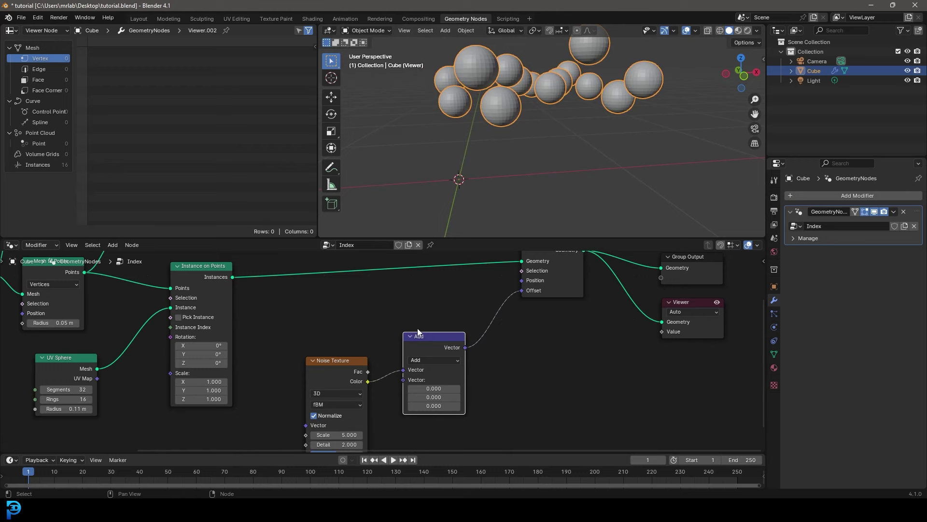
{"action": "left_click_drag", "start_coordinate": [423, 334], "coordinate": [422, 339]}
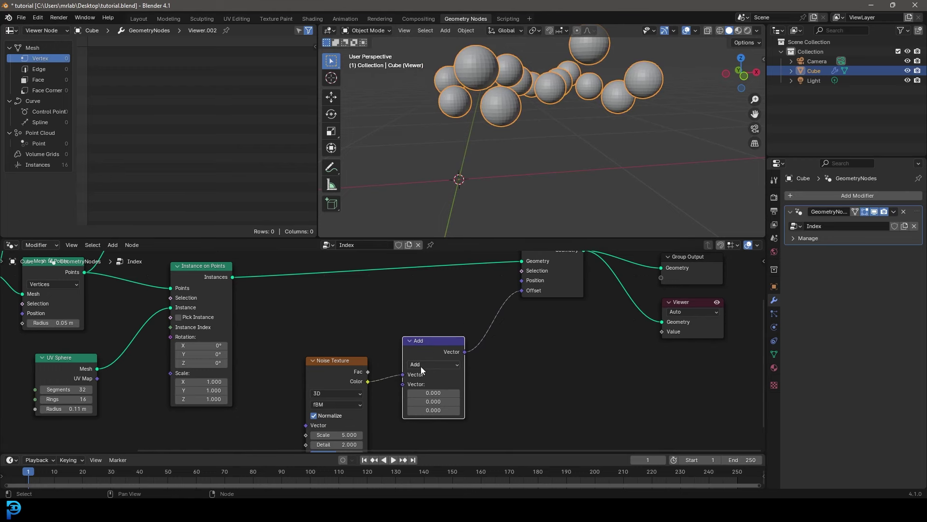
{"action": "left_click", "coordinate": [421, 365]}
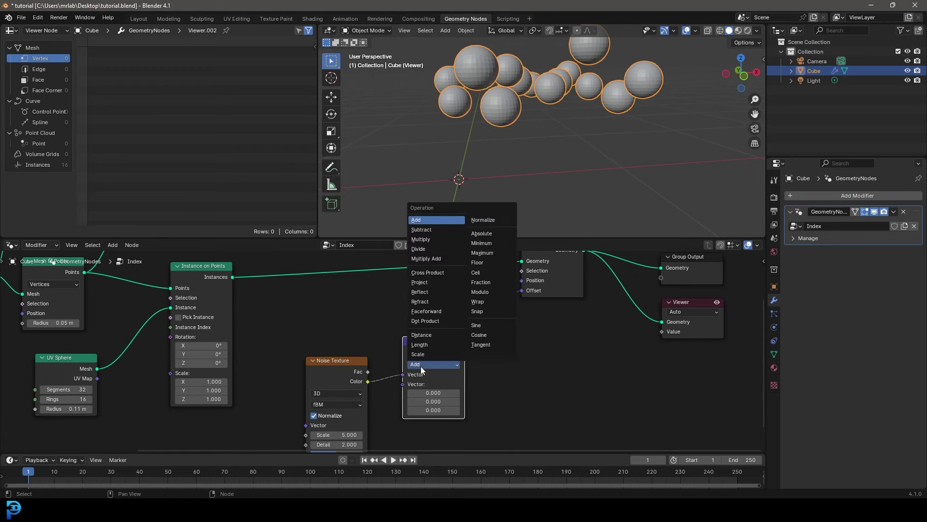
{"action": "left_click", "coordinate": [432, 230]}
{"action": "left_click_drag", "start_coordinate": [435, 395], "coordinate": [435, 410]}
{"action": "type", "text": "."}
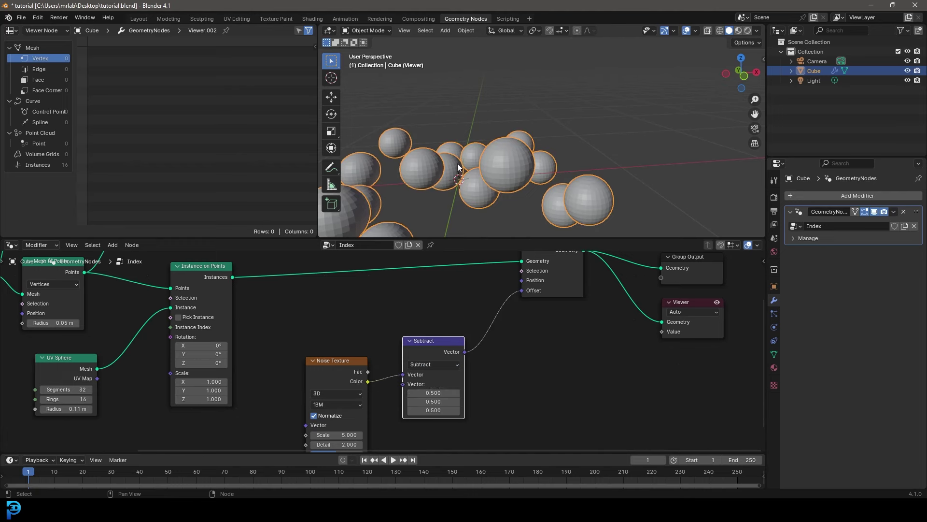
Step: Examine how the offset spheres are spread around the world origin, from directly above and in perspective
{"action": "scroll", "coordinate": [508, 157], "scroll_direction": "down", "scroll_amount": 6}
{"action": "middle_click_drag", "start_coordinate": [536, 152], "coordinate": [529, 194]}
{"action": "middle_click_drag", "start_coordinate": [558, 323], "coordinate": [555, 260]}
{"action": "middle_click_drag", "start_coordinate": [546, 161], "coordinate": [547, 190]}
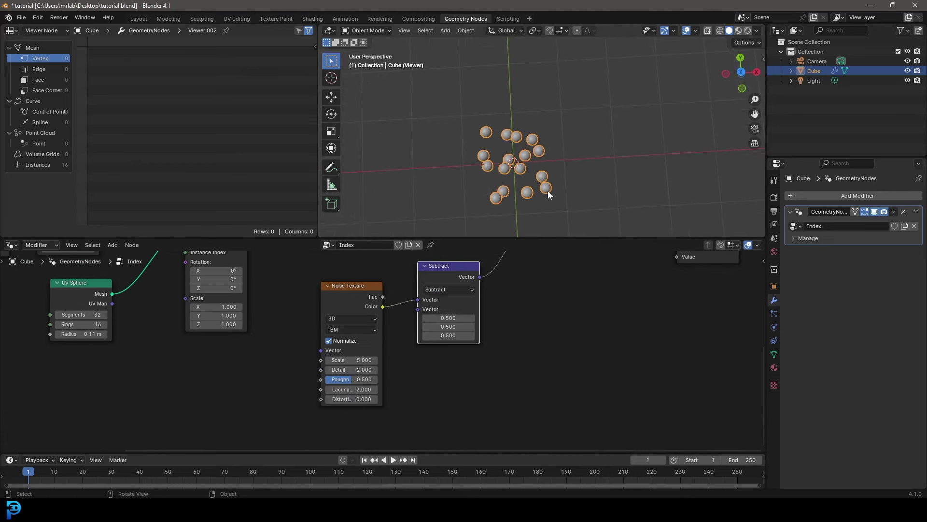
{"action": "key", "text": "KP_7"}
{"action": "scroll", "coordinate": [420, 361], "scroll_direction": "down", "scroll_amount": 2}
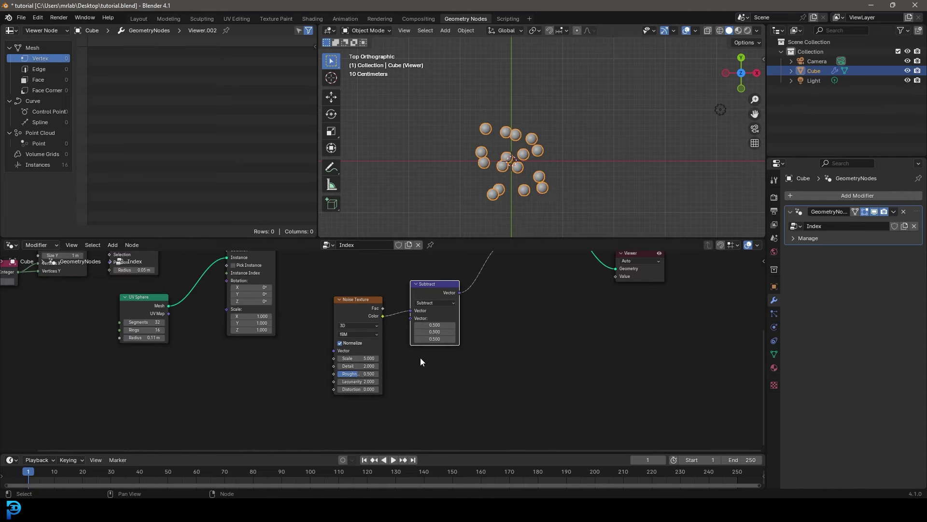
{"action": "middle_click_drag", "start_coordinate": [484, 164], "coordinate": [517, 171]}
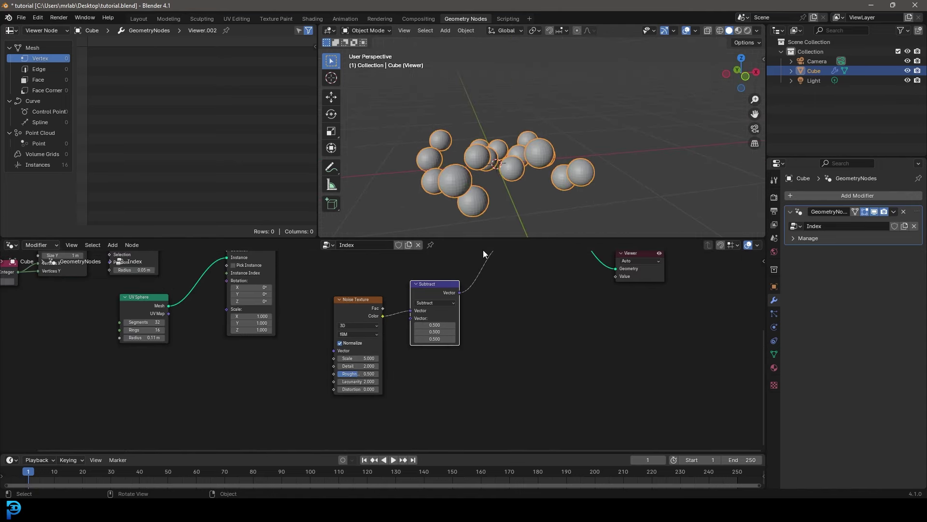
Step: Insert a Combine XYZ node between Subtract and Set Position's Offset, with the Subtract result feeding its Z input
{"action": "middle_click_drag", "start_coordinate": [491, 286], "coordinate": [441, 320]}
{"action": "scroll", "coordinate": [454, 310], "scroll_direction": "up", "scroll_amount": 3}
{"action": "left_click", "coordinate": [437, 297]}
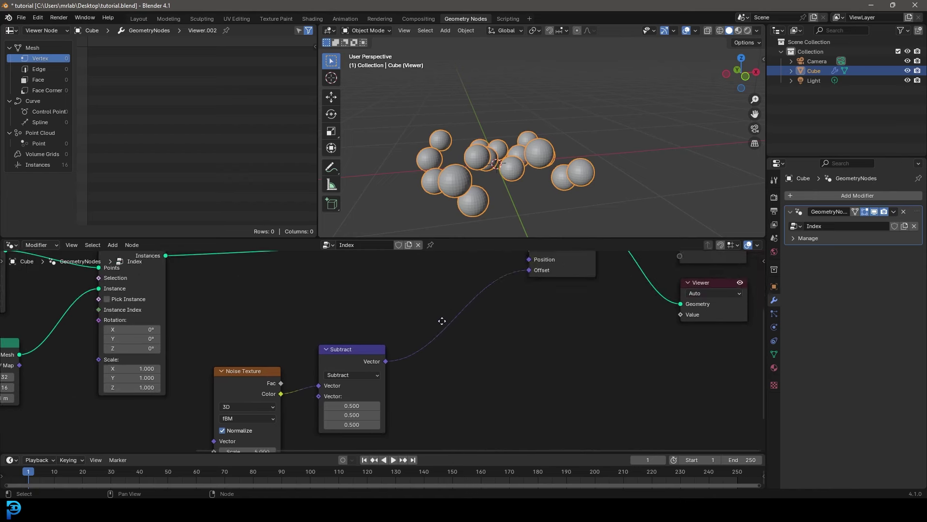
{"action": "left_click_drag", "start_coordinate": [357, 356], "coordinate": [348, 354]}
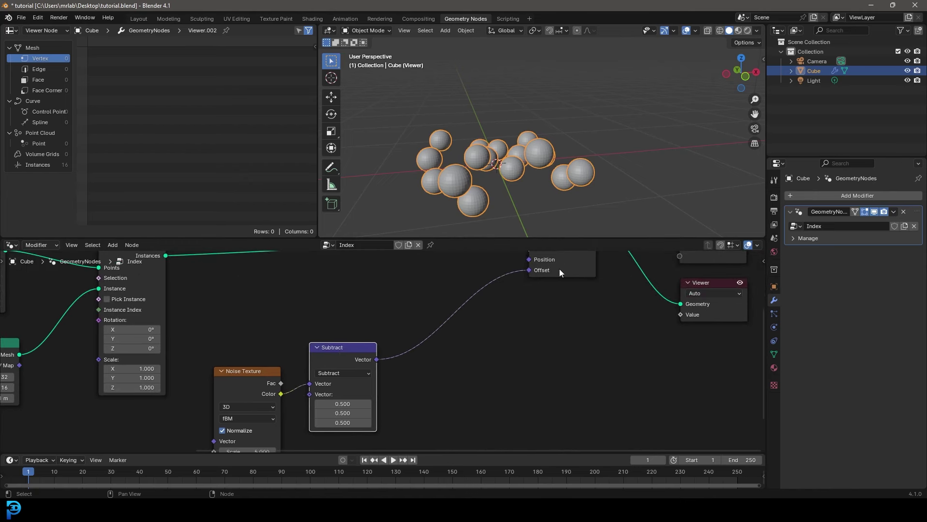
{"action": "middle_click_drag", "start_coordinate": [502, 298], "coordinate": [505, 303]}
{"action": "key", "text": "shift+a"}
{"action": "left_click", "coordinate": [392, 298]}
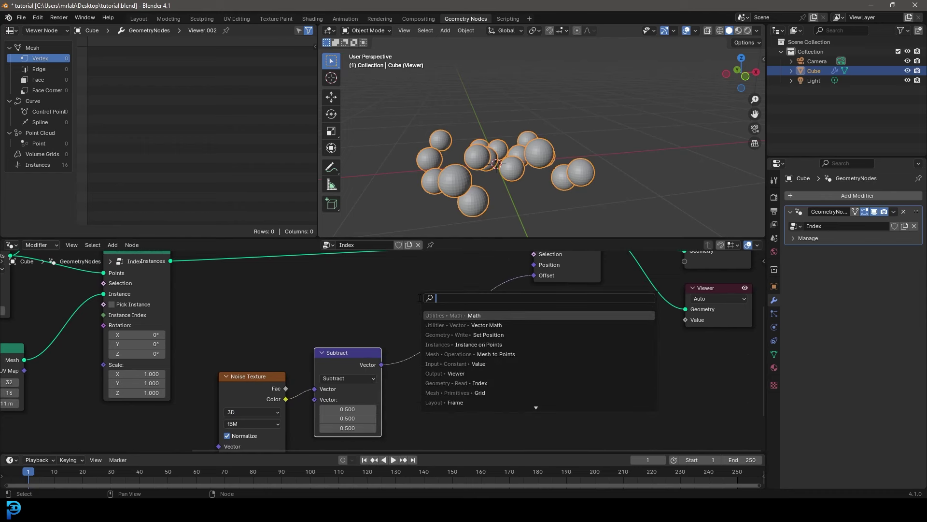
{"action": "type", "text": "combine"}
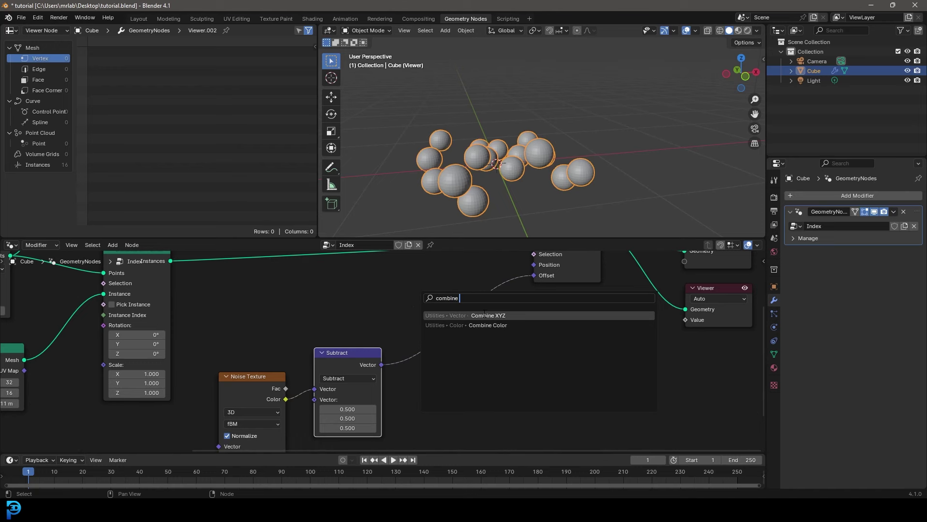
{"action": "left_click", "coordinate": [484, 315]}
{"action": "left_click", "coordinate": [471, 308]}
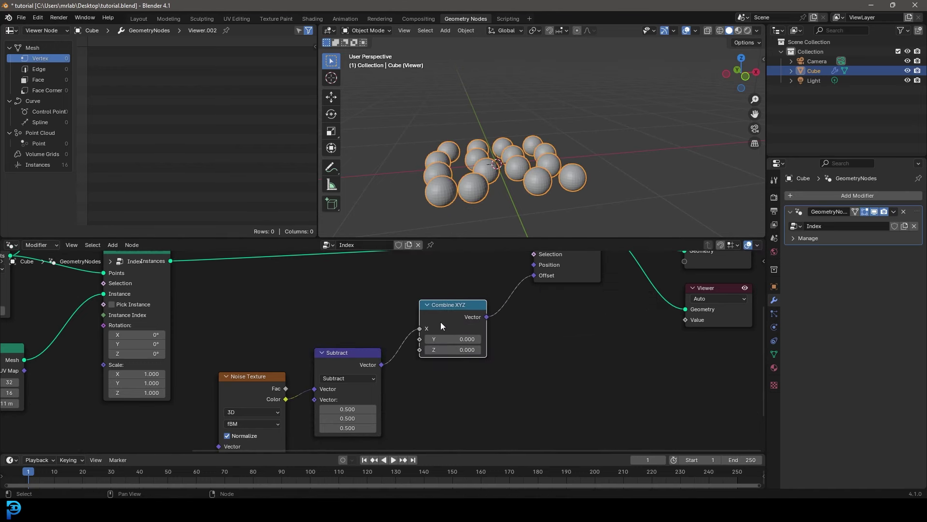
{"action": "left_click_drag", "start_coordinate": [420, 329], "coordinate": [420, 349]}
Step: Reduce the Noise Texture's Scale to 2.7 and check the spheres' vertical displacement in the viewport
{"action": "middle_click_drag", "start_coordinate": [487, 195], "coordinate": [470, 167]}
{"action": "middle_click_drag", "start_coordinate": [192, 416], "coordinate": [240, 338]}
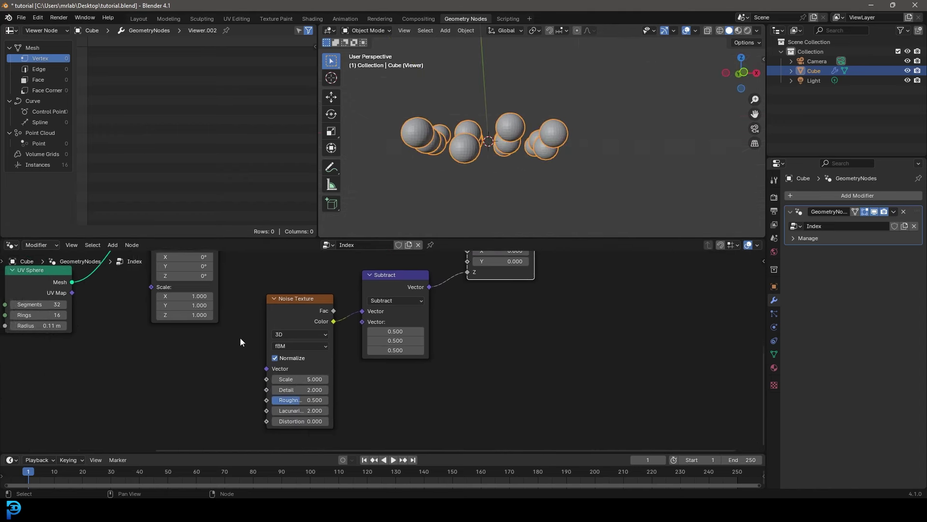
{"action": "scroll", "coordinate": [241, 341], "scroll_direction": "up", "scroll_amount": 1}
{"action": "mouse_move", "coordinate": [283, 383]}
{"action": "left_mouse_down"}
{"action": "mouse_move", "coordinate": [295, 383]}
{"action": "mouse_move", "coordinate": [271, 383]}
{"action": "left_mouse_up"}
{"action": "middle_click_drag", "start_coordinate": [440, 188], "coordinate": [418, 204]}
{"action": "middle_click_drag", "start_coordinate": [487, 307], "coordinate": [487, 389]}
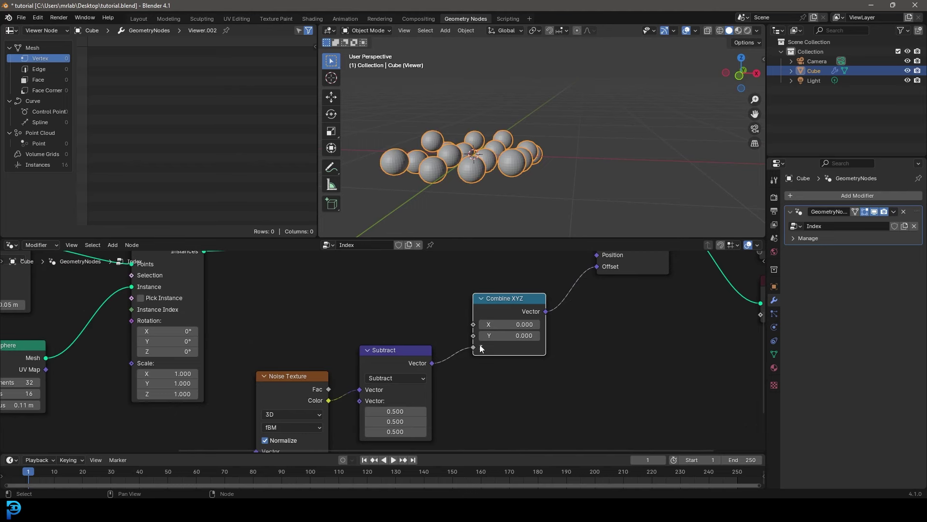
Step: Switch the Noise Texture's dimensions to 4D and briefly play the animation, stopping at frame 9
{"action": "middle_click_drag", "start_coordinate": [628, 302], "coordinate": [565, 404]}
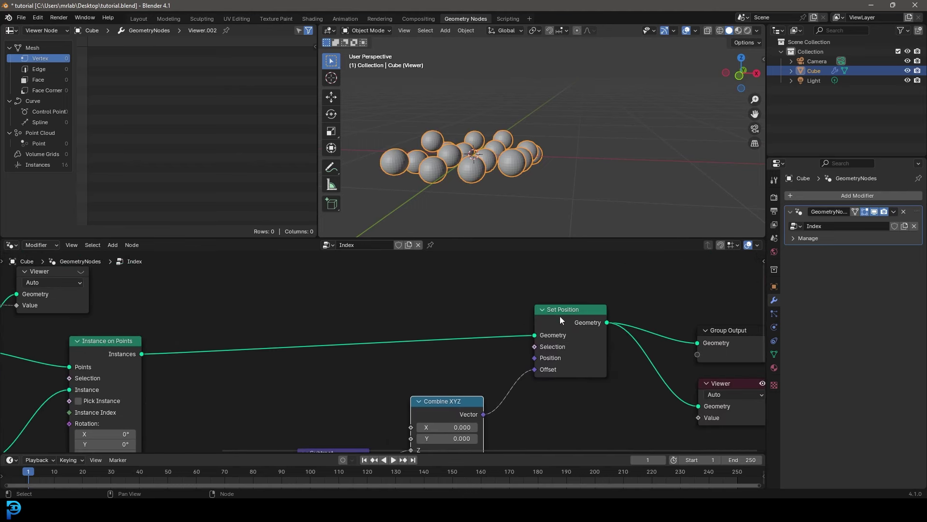
{"action": "middle_click_drag", "start_coordinate": [475, 148], "coordinate": [436, 198]}
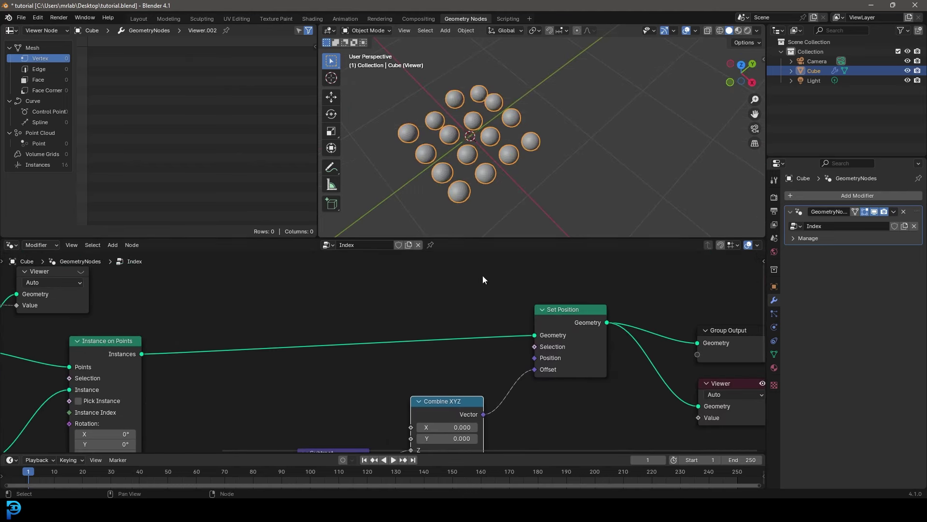
{"action": "middle_click_drag", "start_coordinate": [461, 166], "coordinate": [499, 110]}
{"action": "middle_click_drag", "start_coordinate": [348, 378], "coordinate": [510, 220]}
{"action": "middle_click_drag", "start_coordinate": [348, 410], "coordinate": [390, 327]}
{"action": "left_click", "coordinate": [391, 328]}
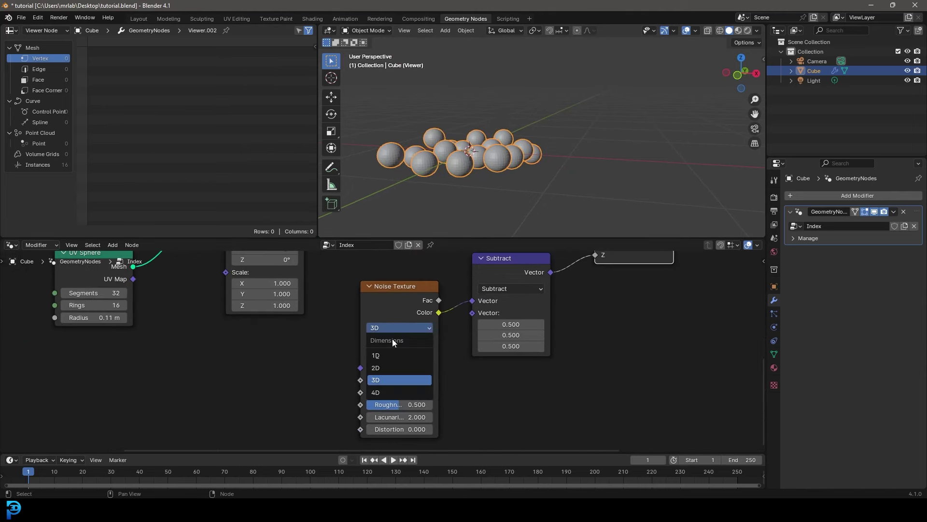
{"action": "left_click", "coordinate": [384, 391]}
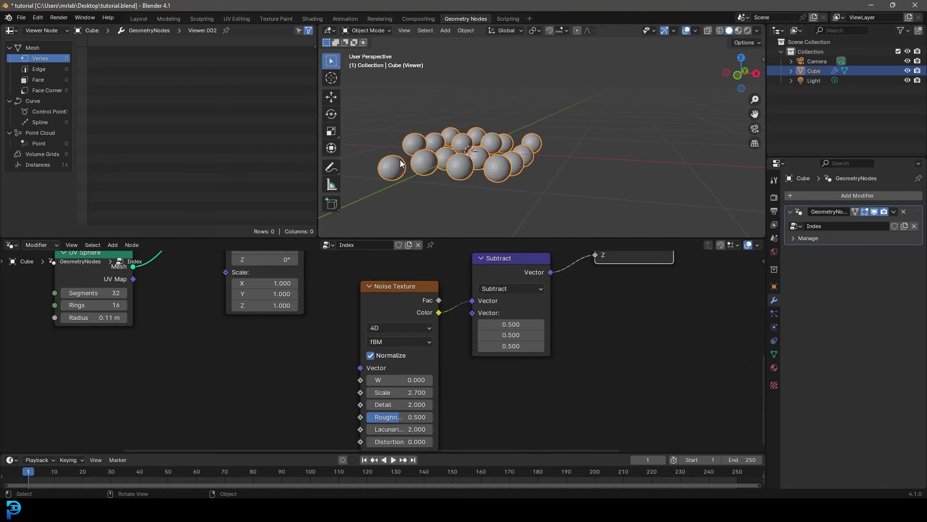
{"action": "key", "text": "space"}
{"action": "key", "text": "space"}
Step: Drive the Noise Texture's W input with the Frame output of a new Scene Time node
{"action": "middle_click_drag", "start_coordinate": [292, 324], "coordinate": [365, 258]}
{"action": "middle_click_drag", "start_coordinate": [384, 293], "coordinate": [356, 344]}
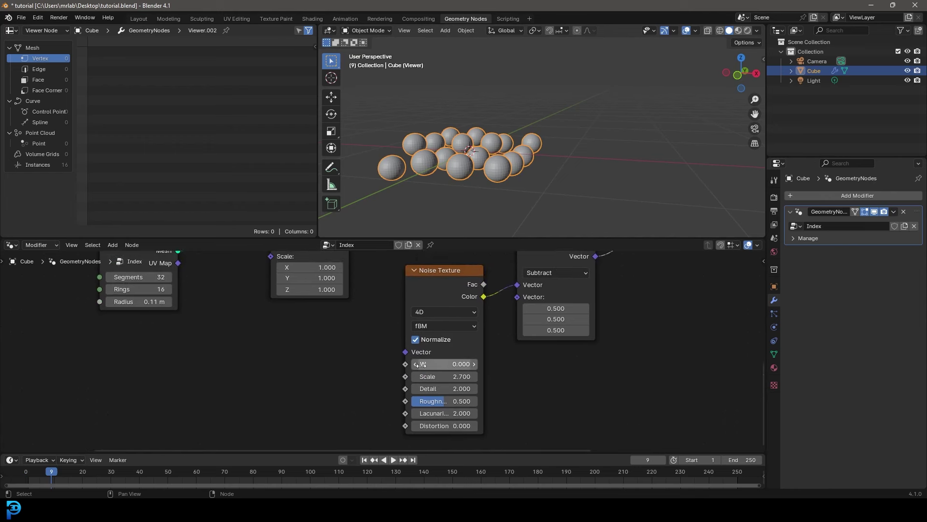
{"action": "left_click_drag", "start_coordinate": [405, 365], "coordinate": [287, 389]}
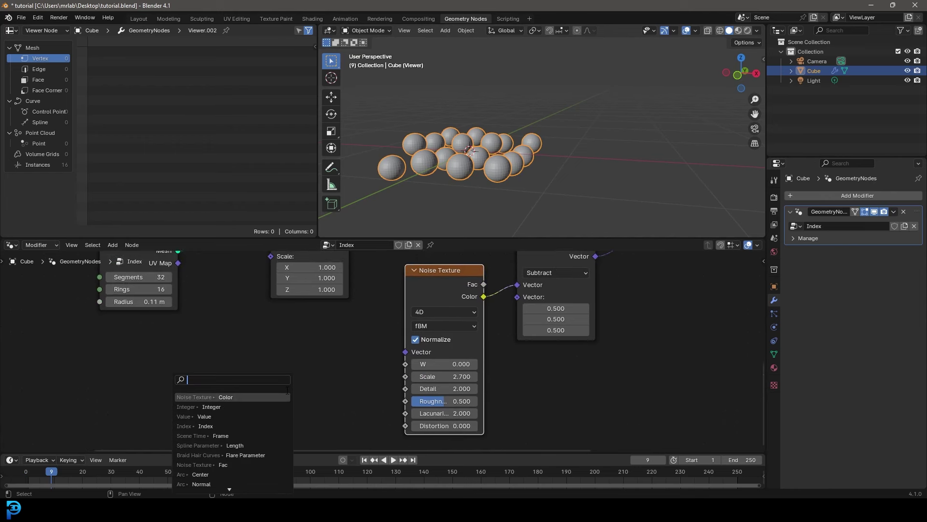
{"action": "type", "text": "frame"}
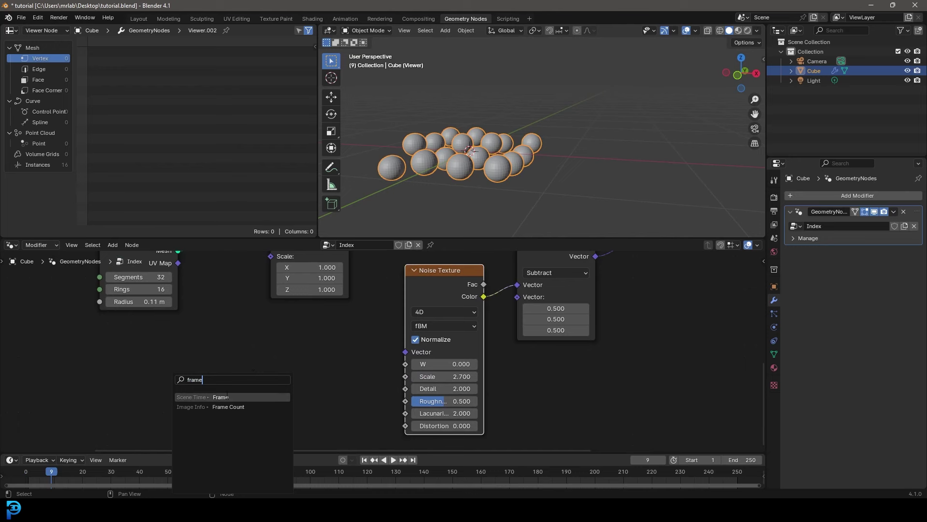
{"action": "left_click", "coordinate": [227, 397]}
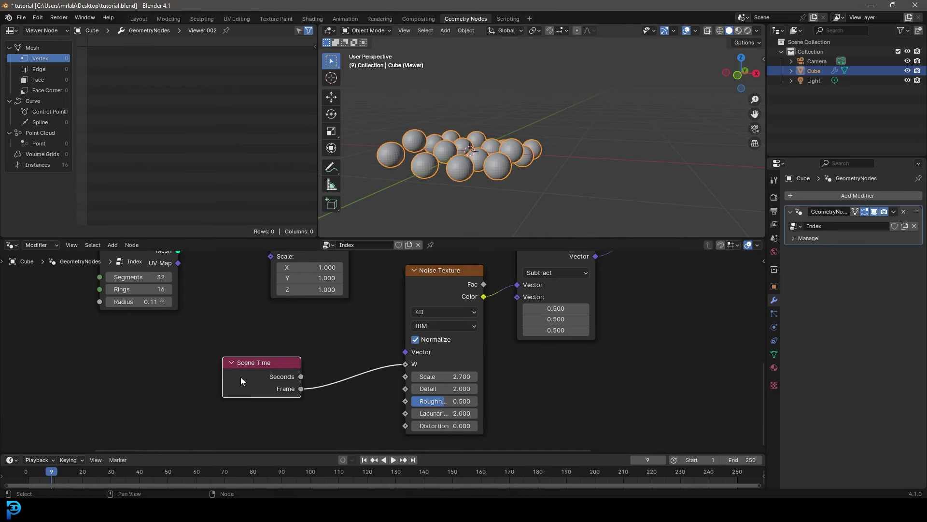
Step: Try Scene Time's Seconds output on the Noise Texture's W input, reconnect Frame instead, and play the animation briefly
{"action": "left_click_drag", "start_coordinate": [300, 376], "coordinate": [409, 364]}
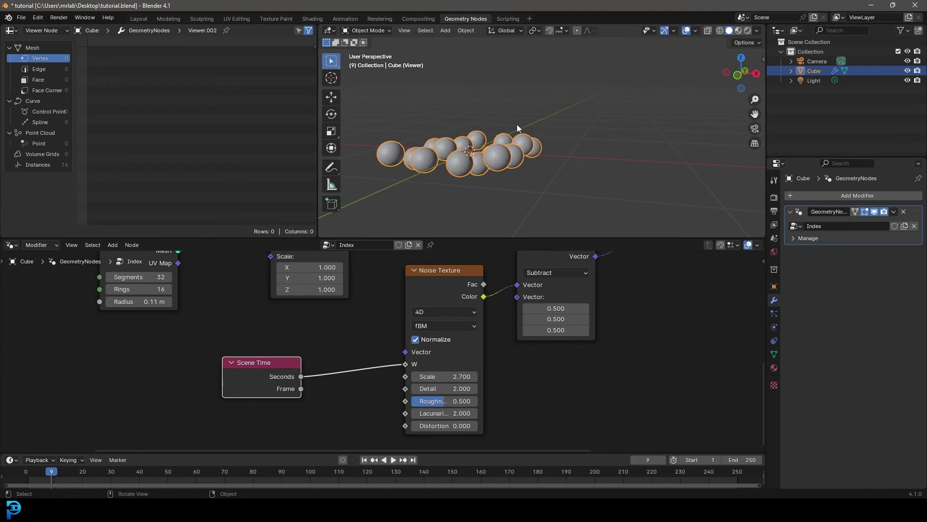
{"action": "left_click_drag", "start_coordinate": [300, 389], "coordinate": [407, 363]}
{"action": "key", "text": "space"}
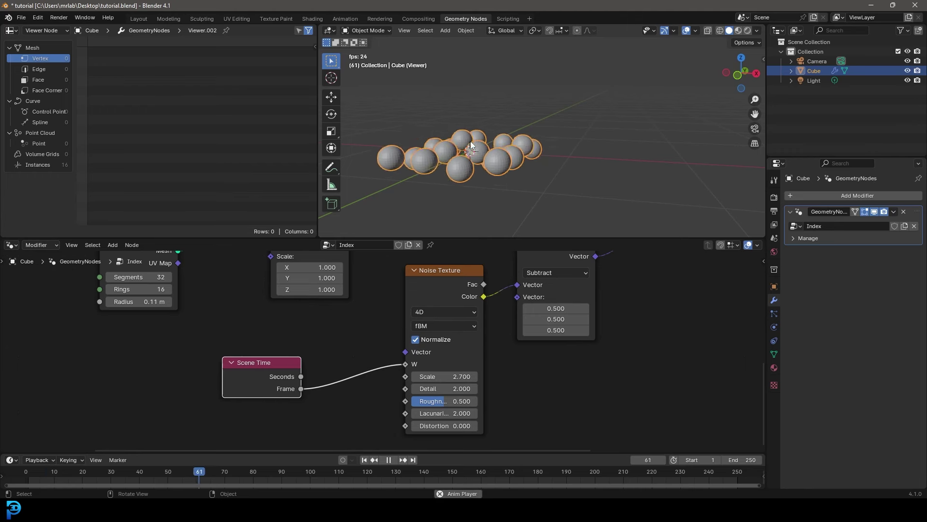
{"action": "key", "text": "space"}
Step: Insert a Math node on the link between Scene Time's Frame output and the Noise Texture's W input
{"action": "middle_click_drag", "start_coordinate": [227, 418], "coordinate": [317, 392]}
{"action": "left_click_drag", "start_coordinate": [317, 352], "coordinate": [259, 383]}
{"action": "left_click", "coordinate": [260, 380]}
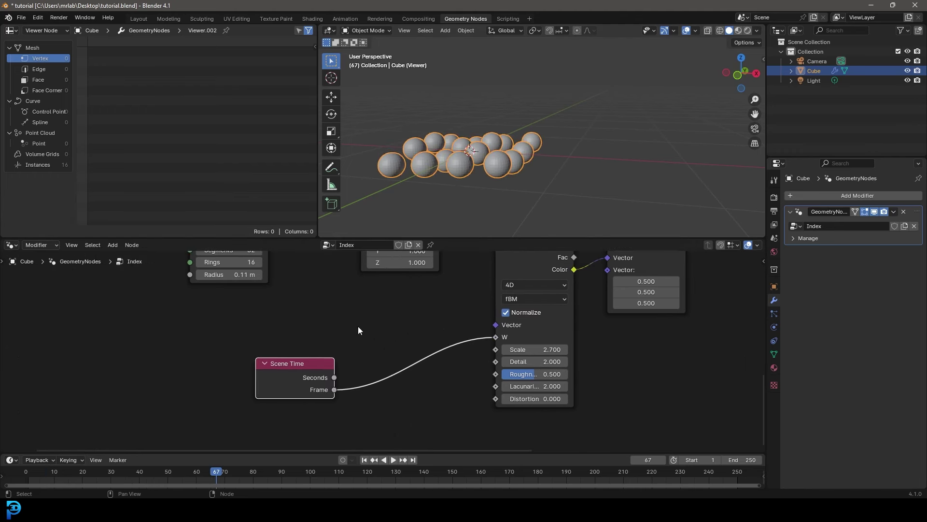
{"action": "key", "text": "shift+a"}
{"action": "type", "text": "math"}
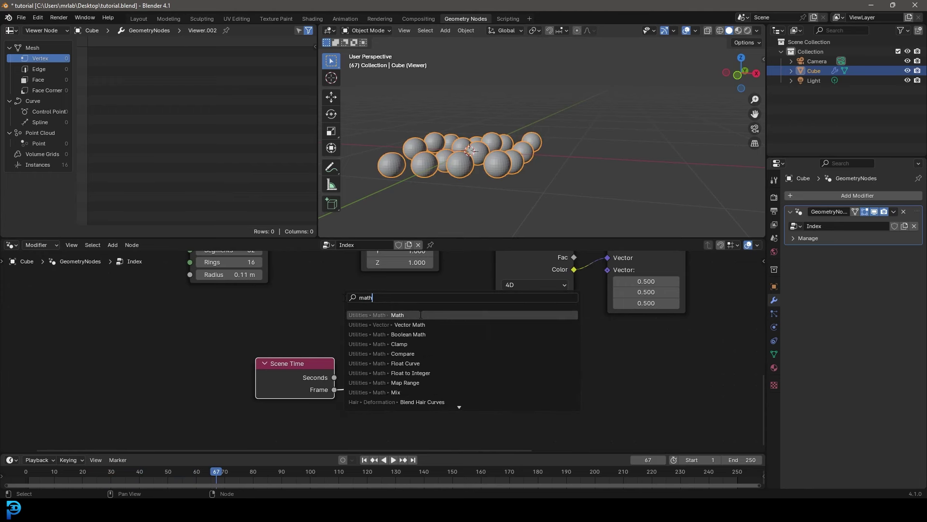
{"action": "left_click", "coordinate": [420, 315]}
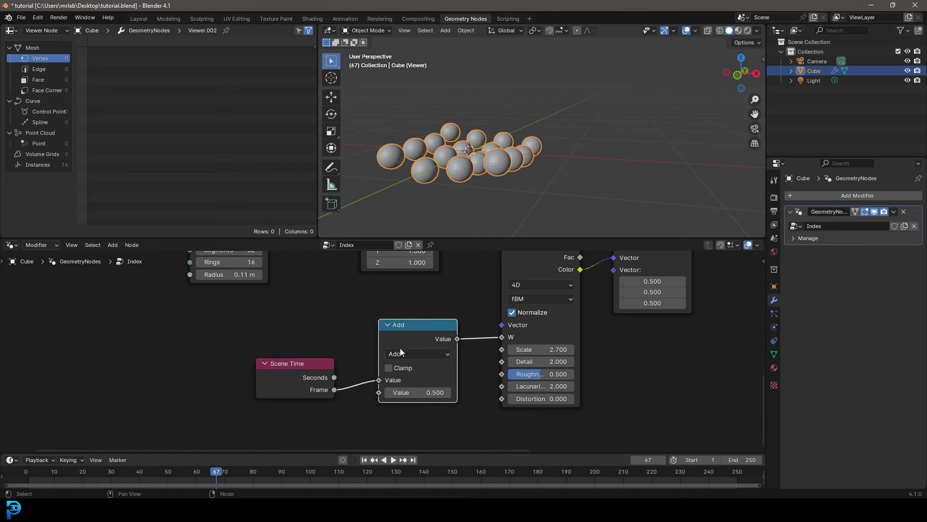
Step: Switch the Math node to Multiply with a value of 0.05 and start playing the animation
{"action": "left_click", "coordinate": [401, 355]}
{"action": "left_click", "coordinate": [401, 353]}
{"action": "left_click", "coordinate": [410, 237]}
{"action": "left_click_drag", "start_coordinate": [304, 385], "coordinate": [307, 383]}
{"action": "left_click", "coordinate": [417, 392]}
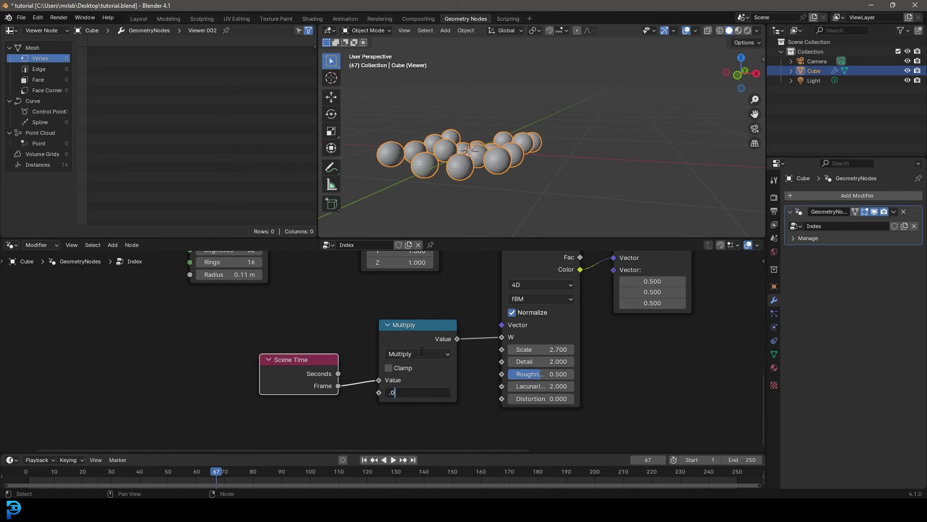
{"action": "type", "text": ".05"}
{"action": "key", "text": "Return"}
{"action": "key", "text": "space"}
Step: Reduce the Multiply value to 0.02 while the animation plays and check the slower sphere motion
{"action": "left_click", "coordinate": [432, 392]}
{"action": "type", "text": ".0"}
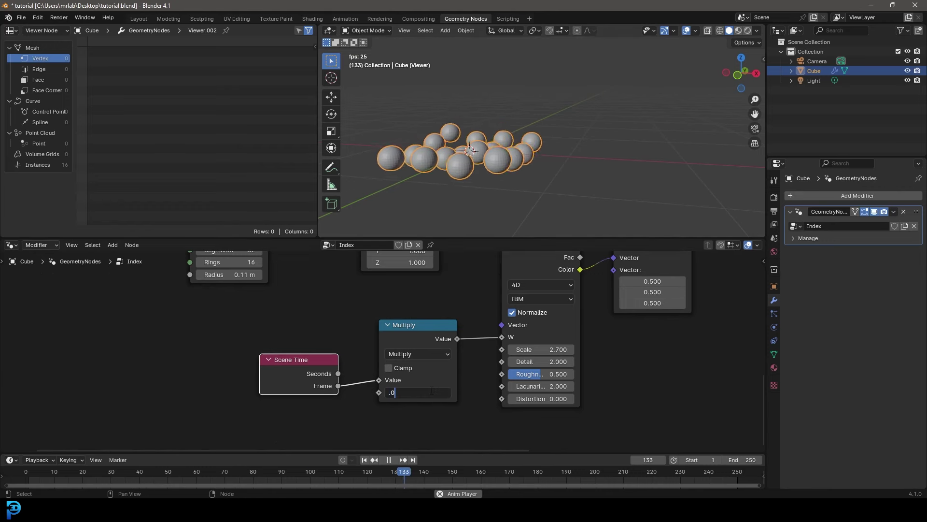
{"action": "type", "text": "2"}
{"action": "key", "text": "Return"}
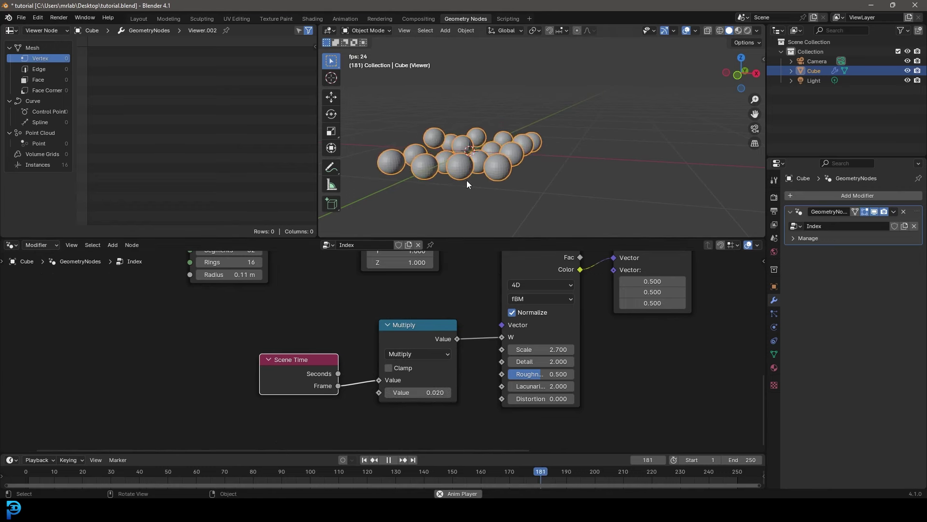
{"action": "scroll", "coordinate": [442, 353], "scroll_direction": "down", "scroll_amount": 3}
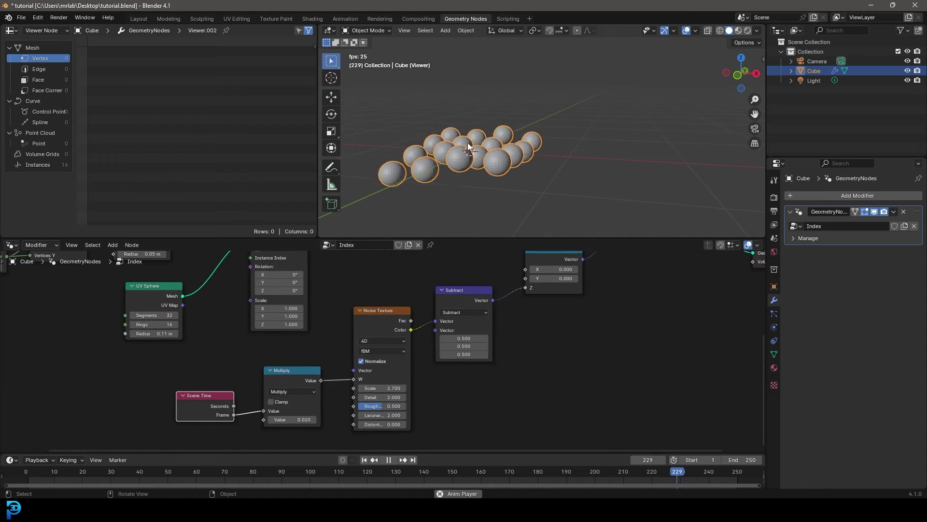
{"action": "middle_click_drag", "start_coordinate": [458, 144], "coordinate": [478, 163]}
Step: Move the Combine XYZ node away from the Subtract node to free space between them
{"action": "middle_click_drag", "start_coordinate": [520, 310], "coordinate": [418, 354]}
{"action": "left_click_drag", "start_coordinate": [454, 302], "coordinate": [437, 324]}
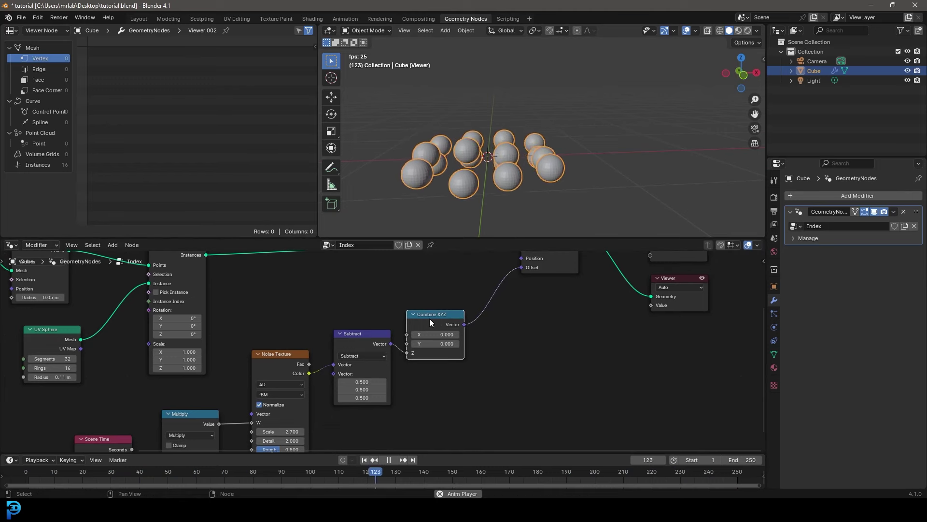
{"action": "left_click_drag", "start_coordinate": [418, 318], "coordinate": [463, 294]}
{"action": "scroll", "coordinate": [407, 315], "scroll_direction": "up", "scroll_amount": 5}
{"action": "middle_click_drag", "start_coordinate": [415, 287], "coordinate": [406, 317]}
{"action": "scroll", "coordinate": [407, 317], "scroll_direction": "up", "scroll_amount": 1}
{"action": "key", "text": "shift+a"}
{"action": "left_click", "coordinate": [396, 300]}
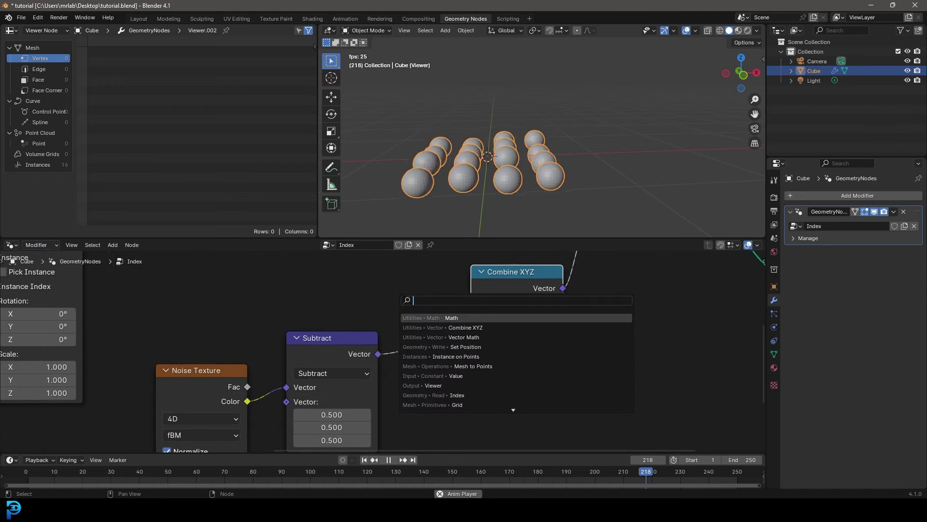
{"action": "type", "text": "scale"}
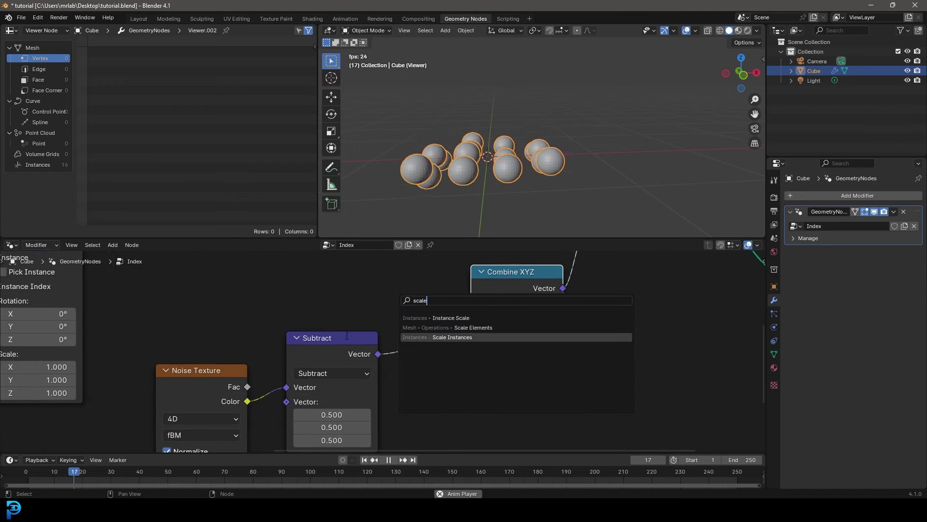
{"action": "key", "text": "Escape"}
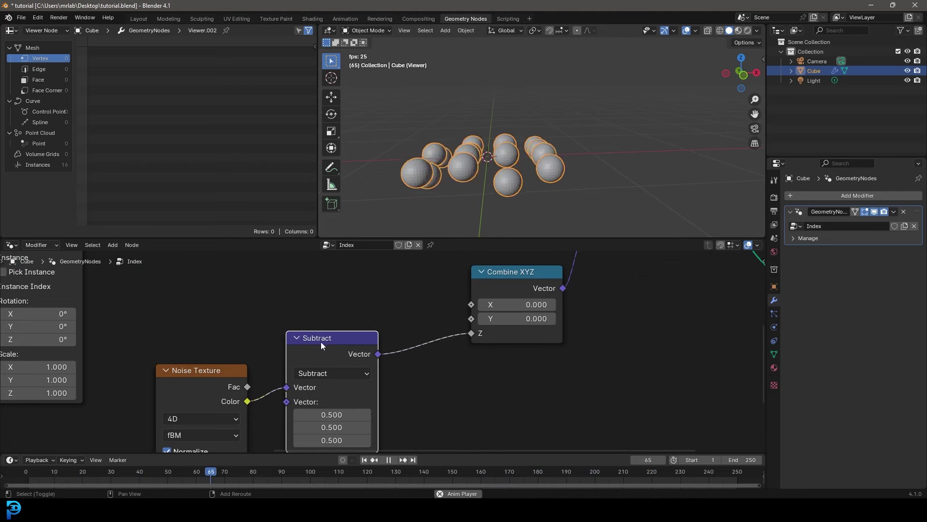
Step: Duplicate the Subtract node onto the link to Combine XYZ, switch the copy to Scale, and set its Scale to 2.780
{"action": "key", "text": "shift+d"}
{"action": "left_click", "coordinate": [476, 349]}
{"action": "left_click", "coordinate": [470, 328]}
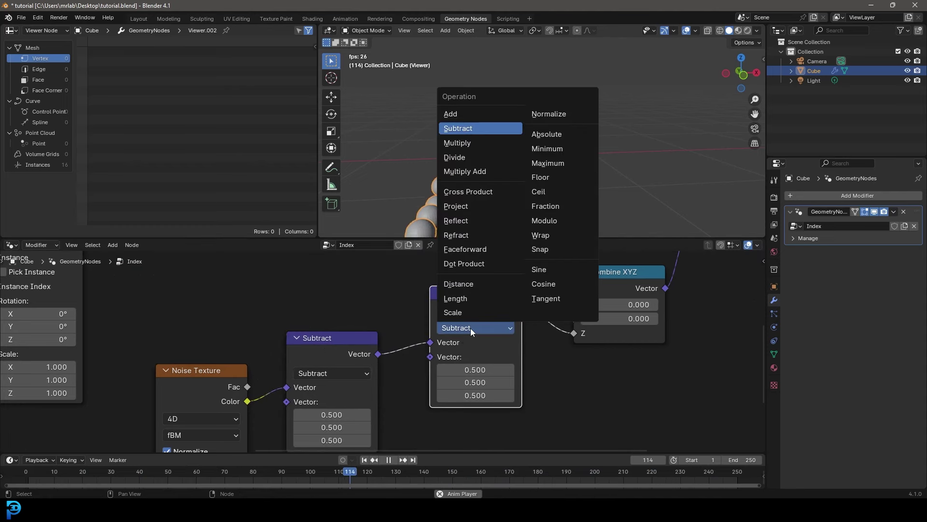
{"action": "left_click", "coordinate": [468, 312]}
{"action": "left_click_drag", "start_coordinate": [476, 357], "coordinate": [522, 357]}
Step: Examine the spheres' amplified vertical motion and the node tree up to Set Position's Selection input
{"action": "middle_click_drag", "start_coordinate": [494, 119], "coordinate": [476, 179]}
{"action": "scroll", "coordinate": [538, 344], "scroll_direction": "down", "scroll_amount": 6}
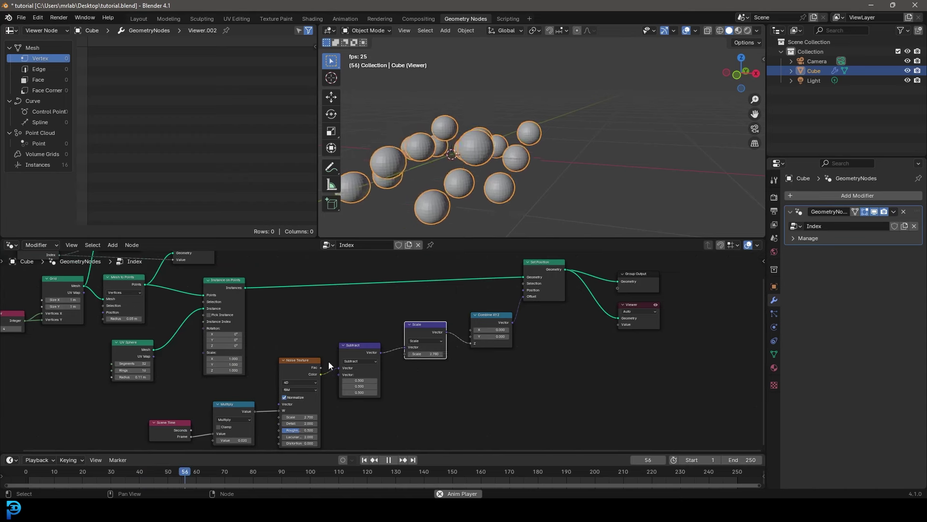
{"action": "scroll", "coordinate": [337, 365], "scroll_direction": "down", "scroll_amount": 2}
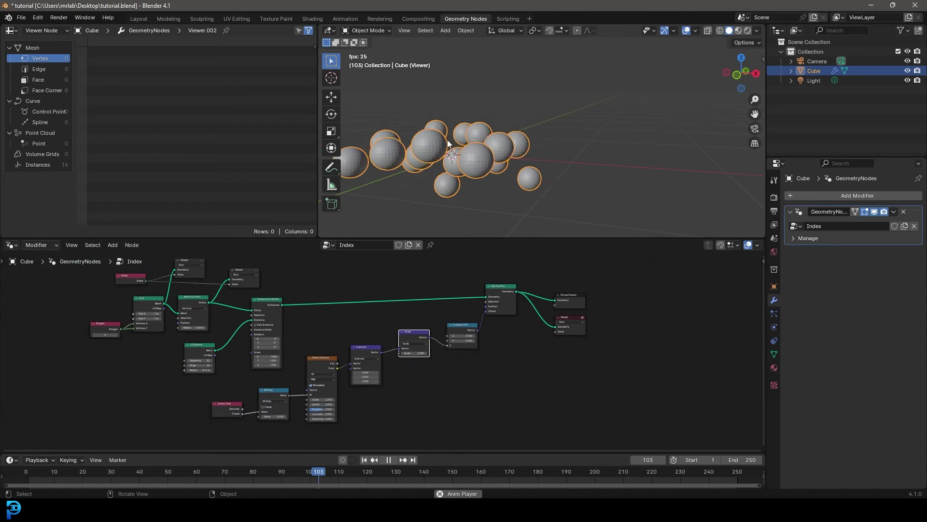
{"action": "scroll", "coordinate": [225, 314], "scroll_direction": "up", "scroll_amount": 1}
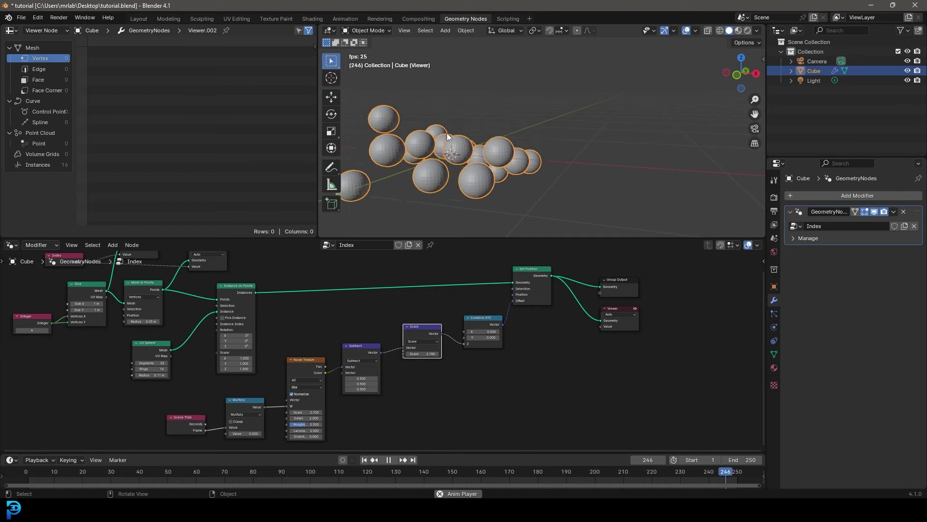
{"action": "middle_click_drag", "start_coordinate": [442, 303], "coordinate": [397, 323]}
{"action": "scroll", "coordinate": [485, 324], "scroll_direction": "up", "scroll_amount": 4}
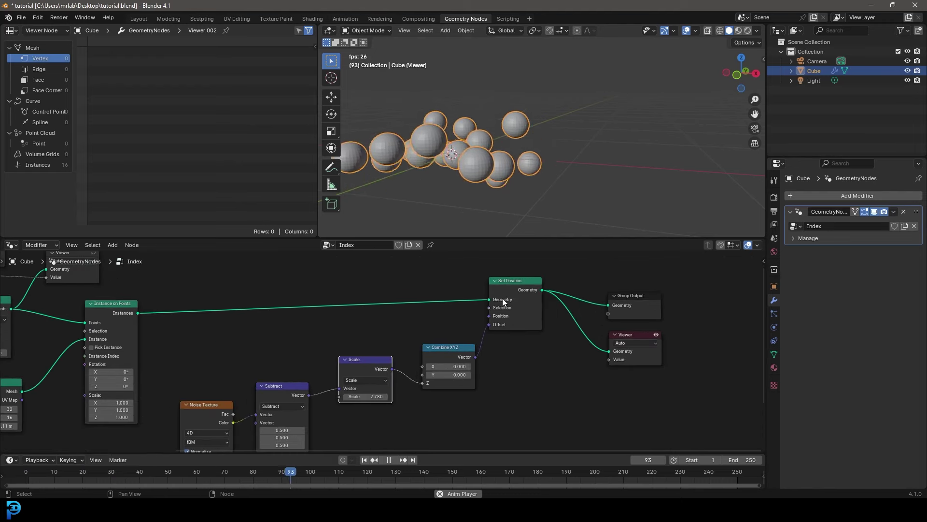
{"action": "scroll", "coordinate": [502, 298], "scroll_direction": "up", "scroll_amount": 2}
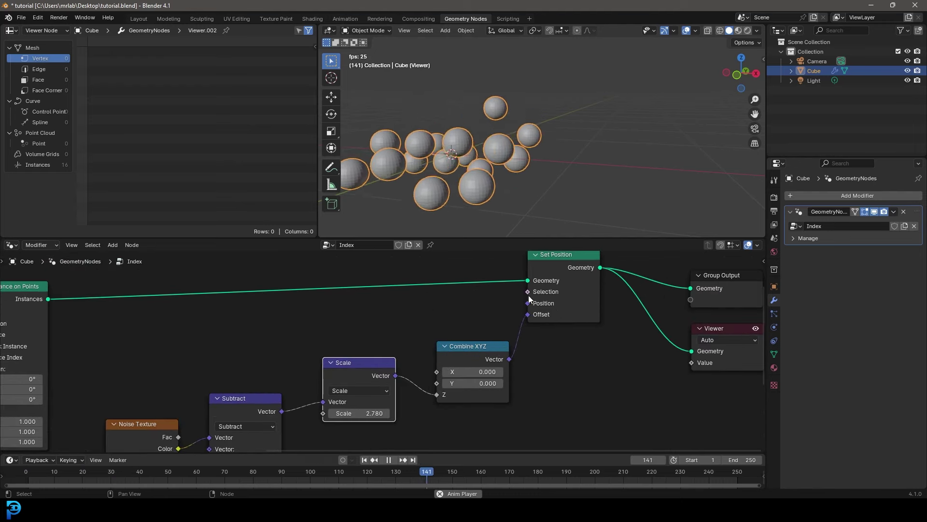
Step: Stop the playback at frame 141 and move the noise offset nodes further below the Set Position node
{"action": "scroll", "coordinate": [294, 394], "scroll_direction": "down", "scroll_amount": 5}
{"action": "left_click_drag", "start_coordinate": [195, 442], "coordinate": [394, 395]}
{"action": "middle_click_drag", "start_coordinate": [366, 390], "coordinate": [385, 425]}
{"action": "key", "text": "g"}
{"action": "left_click", "coordinate": [328, 381]}
{"action": "scroll", "coordinate": [358, 369], "scroll_direction": "up", "scroll_amount": 6}
{"action": "left_click", "coordinate": [358, 370]}
{"action": "left_click_drag", "start_coordinate": [337, 329], "coordinate": [316, 412]}
{"action": "left_click_drag", "start_coordinate": [414, 322], "coordinate": [394, 397]}
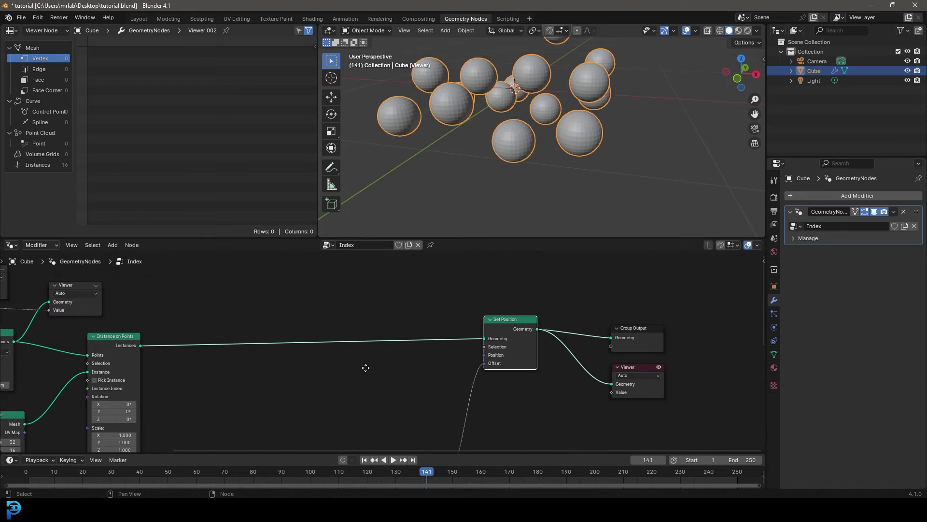
Step: Add a Math node between Instance on Points and Set Position, left unconnected, and set its operation to Compare
{"action": "middle_click_drag", "start_coordinate": [365, 368], "coordinate": [411, 334]}
{"action": "scroll", "coordinate": [390, 356], "scroll_direction": "up", "scroll_amount": 2}
{"action": "key", "text": "shift+a"}
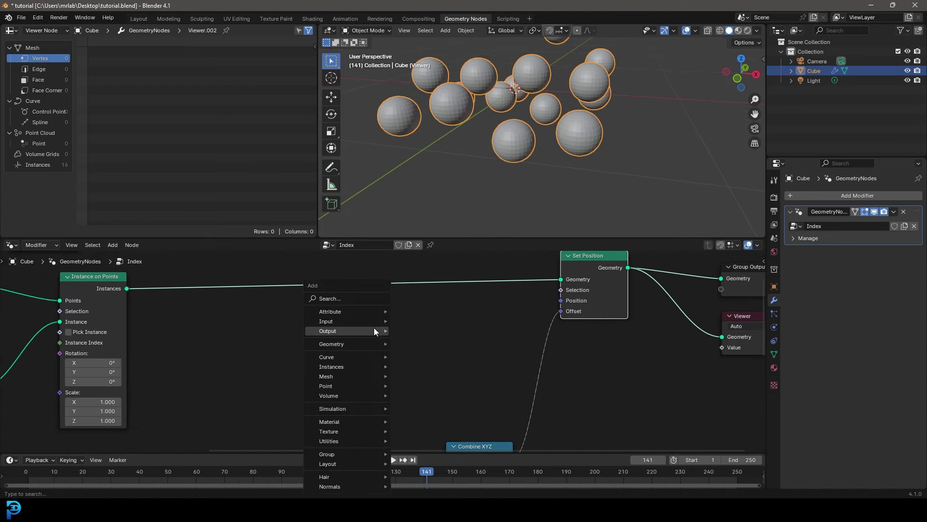
{"action": "left_click", "coordinate": [344, 298]}
{"action": "type", "text": "math"}
{"action": "key", "text": "Return"}
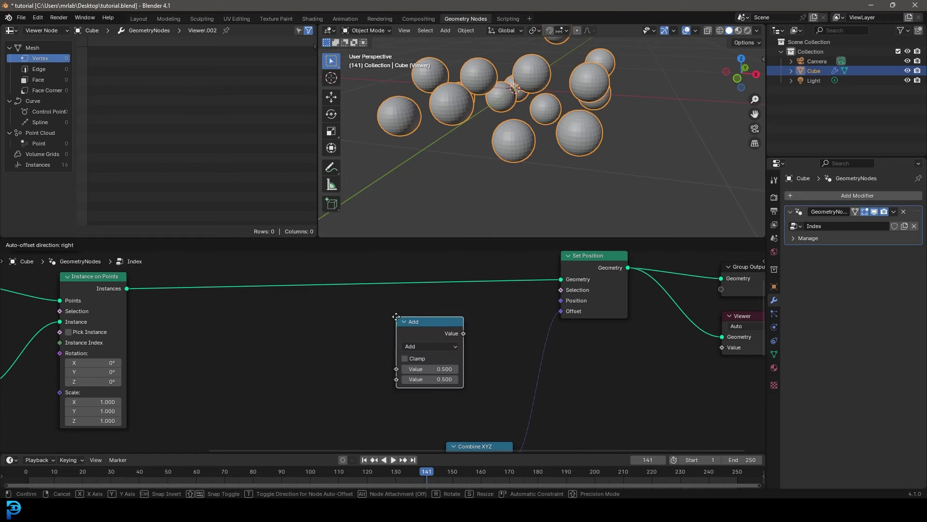
{"action": "left_click", "coordinate": [384, 317]}
{"action": "left_click_drag", "start_coordinate": [406, 321], "coordinate": [422, 315]}
{"action": "left_click", "coordinate": [416, 336]}
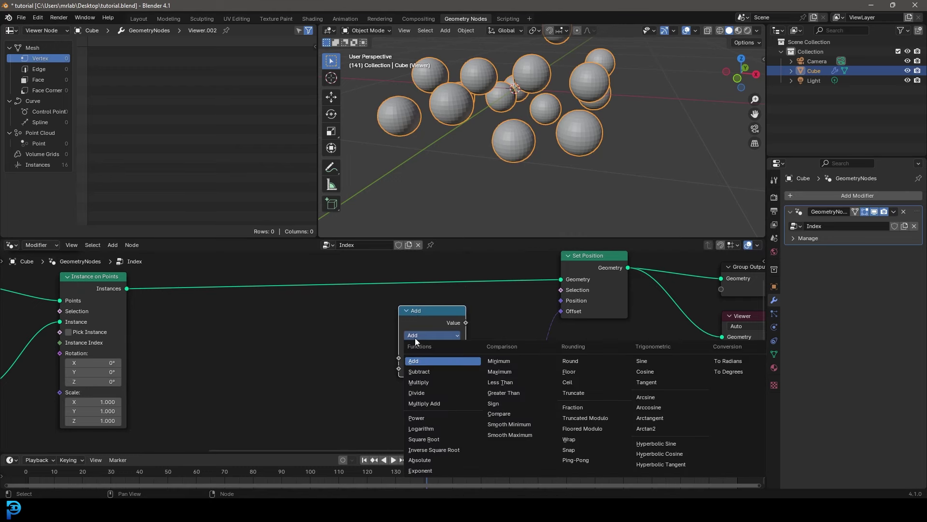
{"action": "left_click", "coordinate": [507, 413]}
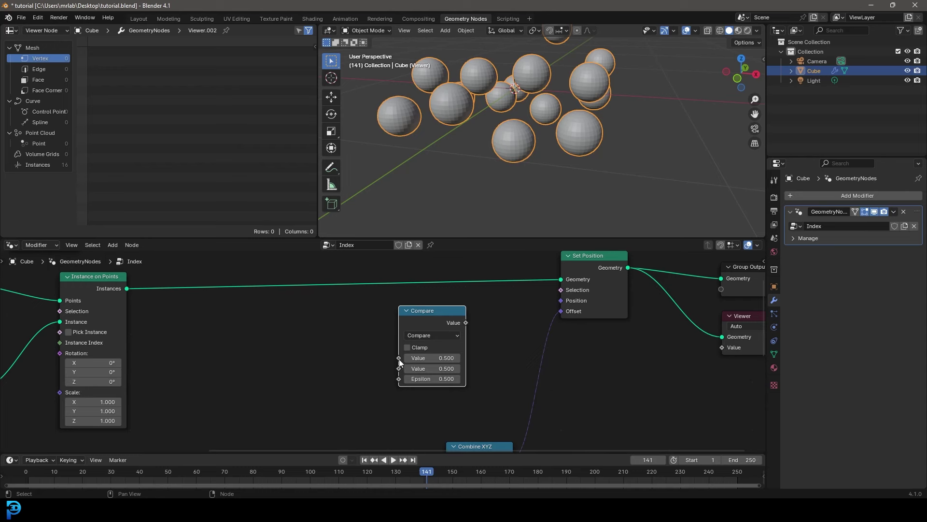
Step: Feed the Compare node's first Value input from a new Index node
{"action": "left_click_drag", "start_coordinate": [399, 358], "coordinate": [315, 318]}
{"action": "type", "text": "index"}
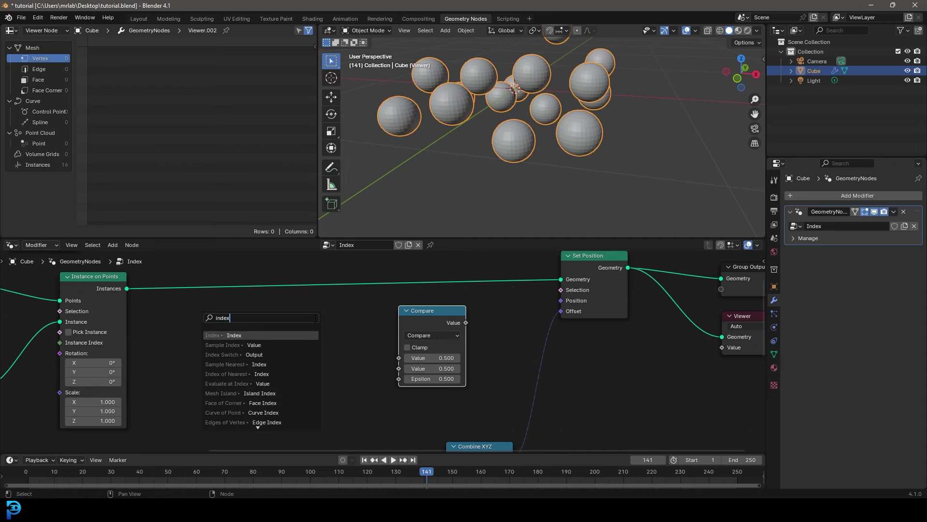
{"action": "left_click", "coordinate": [243, 335]}
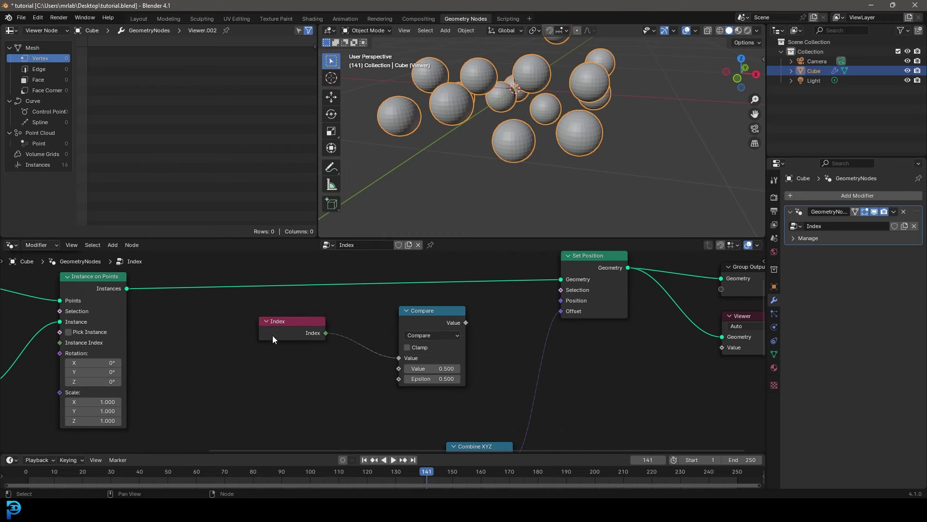
Step: Activate the Viewer attached to the Grid mesh and examine the index numbers on its vertices
{"action": "scroll", "coordinate": [303, 334], "scroll_direction": "down", "scroll_amount": 12}
{"action": "middle_click_drag", "start_coordinate": [177, 344], "coordinate": [324, 418]}
{"action": "scroll", "coordinate": [367, 367], "scroll_direction": "up", "scroll_amount": 12}
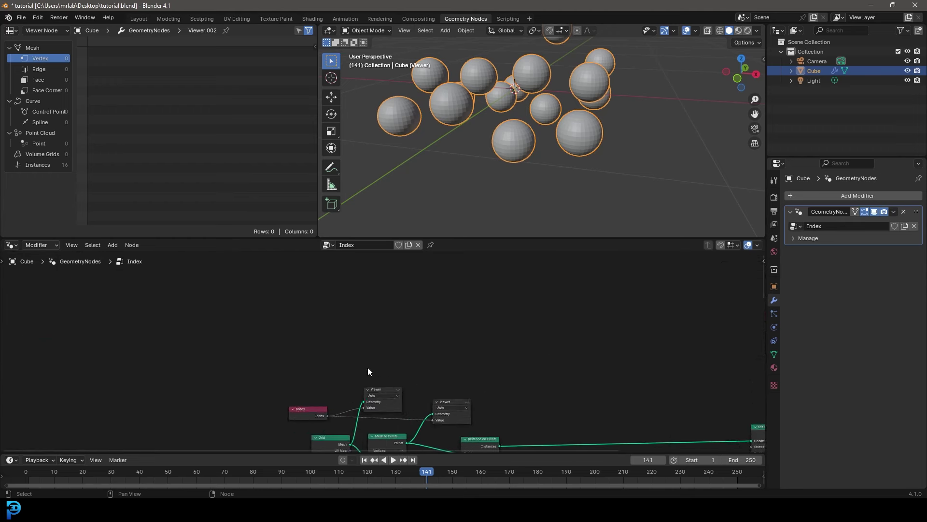
{"action": "middle_click_drag", "start_coordinate": [418, 394], "coordinate": [388, 297]}
{"action": "scroll", "coordinate": [388, 338], "scroll_direction": "up", "scroll_amount": 1}
{"action": "left_click", "coordinate": [378, 314]}
{"action": "scroll", "coordinate": [473, 88], "scroll_direction": "up", "scroll_amount": 5}
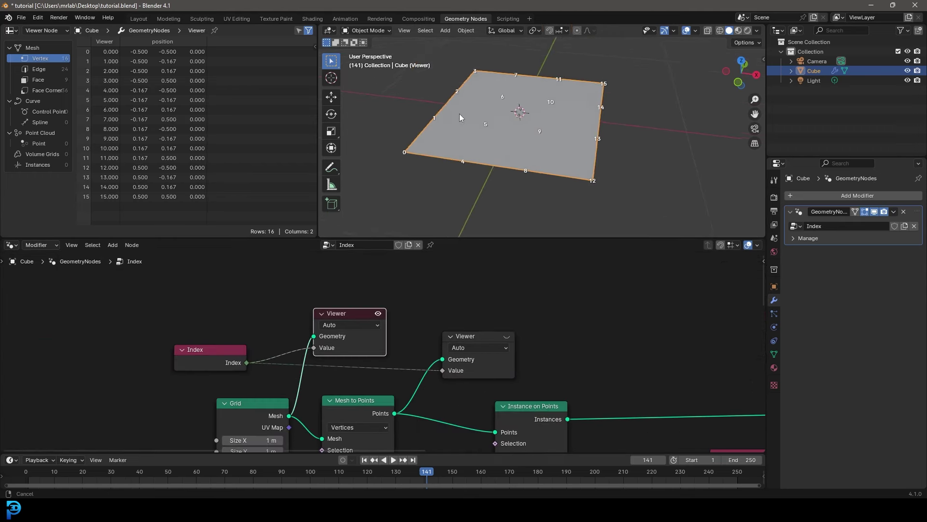
{"action": "scroll", "coordinate": [371, 174], "scroll_direction": "down", "scroll_amount": 2}
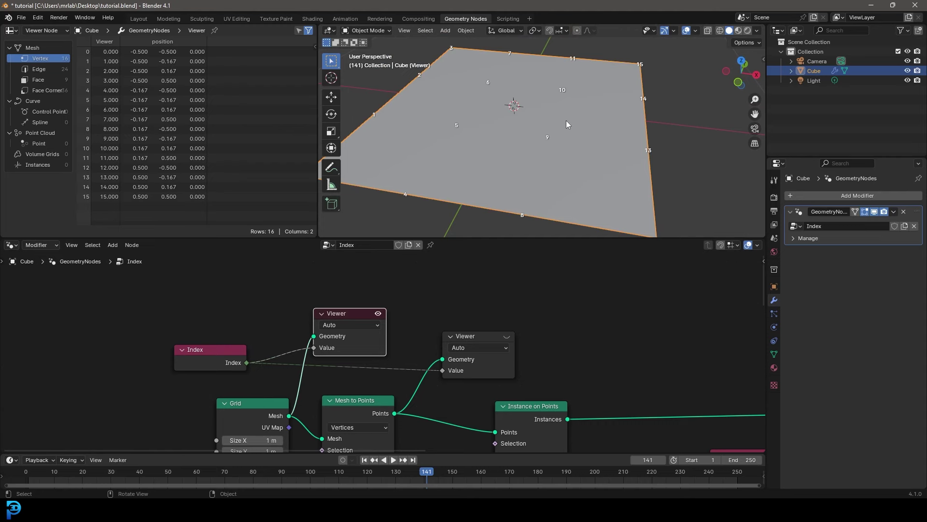
Step: Reactivate the Viewer attached to the Set Position output to display the instanced spheres again
{"action": "scroll", "coordinate": [387, 388], "scroll_direction": "down", "scroll_amount": 5}
{"action": "middle_click_drag", "start_coordinate": [535, 403], "coordinate": [285, 320]}
{"action": "scroll", "coordinate": [328, 319], "scroll_direction": "down", "scroll_amount": 4}
{"action": "middle_click_drag", "start_coordinate": [537, 342], "coordinate": [462, 325]}
{"action": "scroll", "coordinate": [566, 303], "scroll_direction": "up", "scroll_amount": 4}
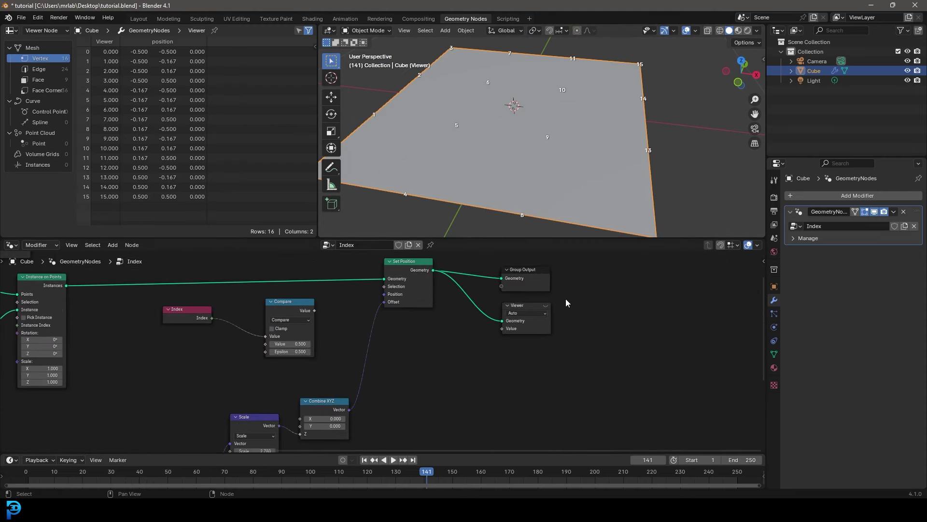
{"action": "left_click", "coordinate": [545, 305]}
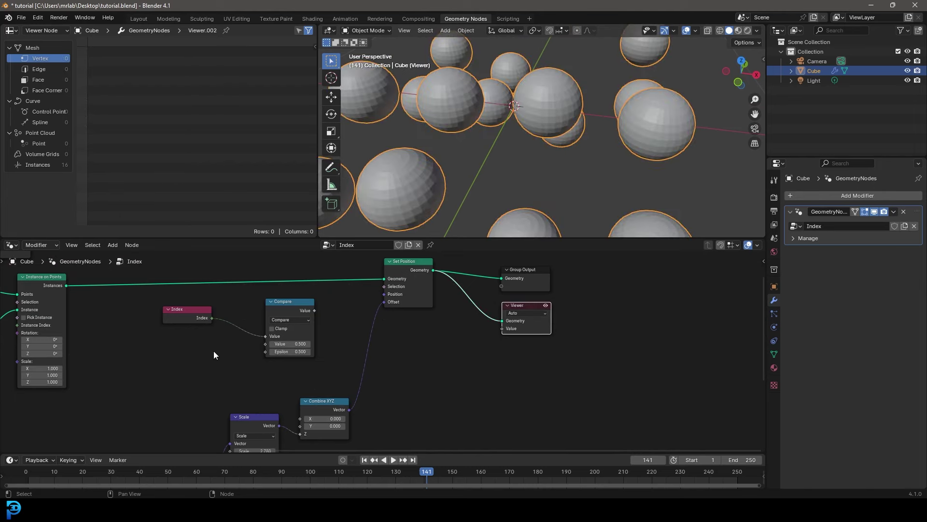
Step: Feed the Compare node's second Value input from a new Integer node placed below the Index node
{"action": "middle_click_drag", "start_coordinate": [264, 325], "coordinate": [388, 322]}
{"action": "scroll", "coordinate": [370, 326], "scroll_direction": "up", "scroll_amount": 3}
{"action": "left_click_drag", "start_coordinate": [288, 305], "coordinate": [289, 304]}
{"action": "scroll", "coordinate": [393, 349], "scroll_direction": "up", "scroll_amount": 3}
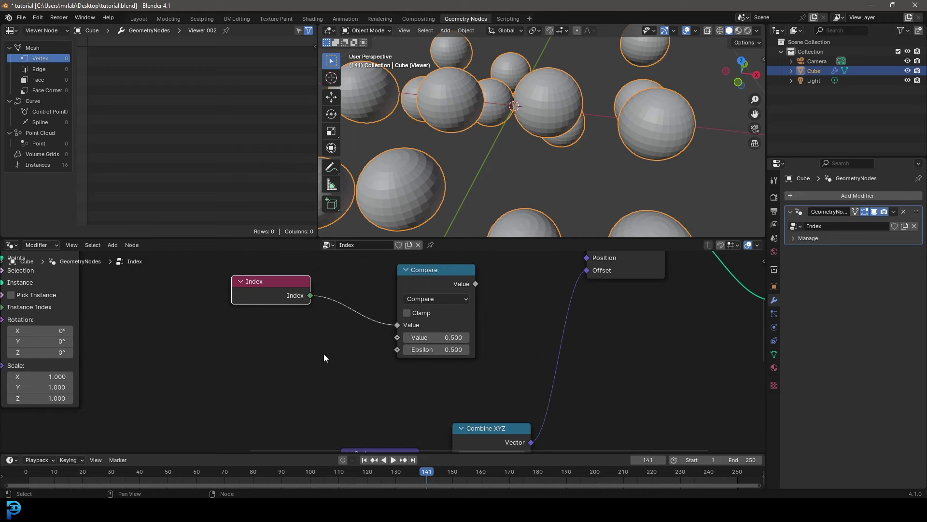
{"action": "scroll", "coordinate": [368, 348], "scroll_direction": "up", "scroll_amount": 2}
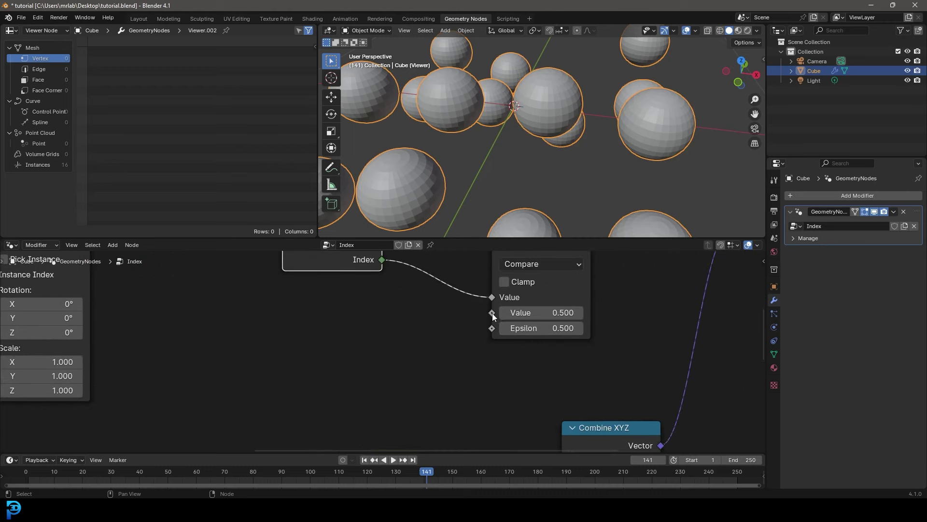
{"action": "left_click_drag", "start_coordinate": [493, 313], "coordinate": [334, 346]}
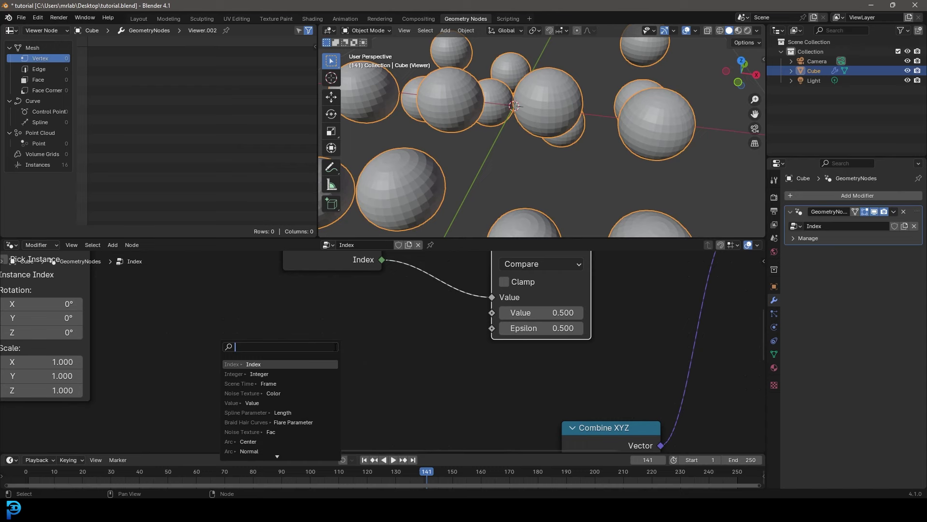
{"action": "type", "text": "inte"}
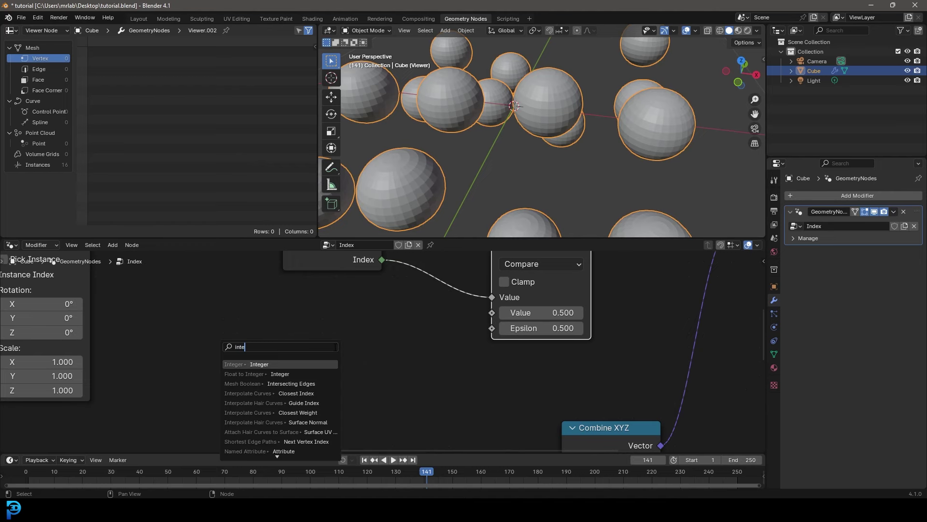
{"action": "left_click", "coordinate": [317, 363]}
{"action": "left_click", "coordinate": [378, 333]}
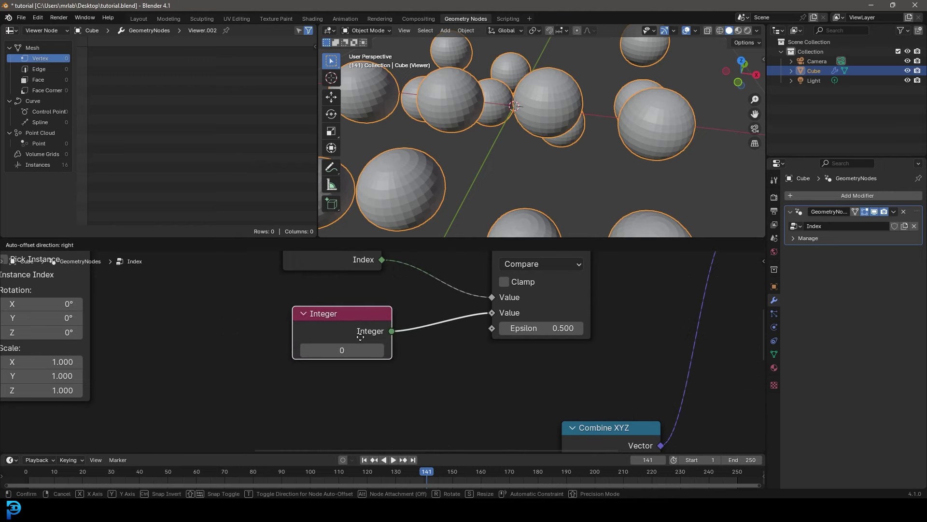
Step: Connect the Compare node's Value output to the Selection input of Set Position
{"action": "scroll", "coordinate": [397, 303], "scroll_direction": "down", "scroll_amount": 2}
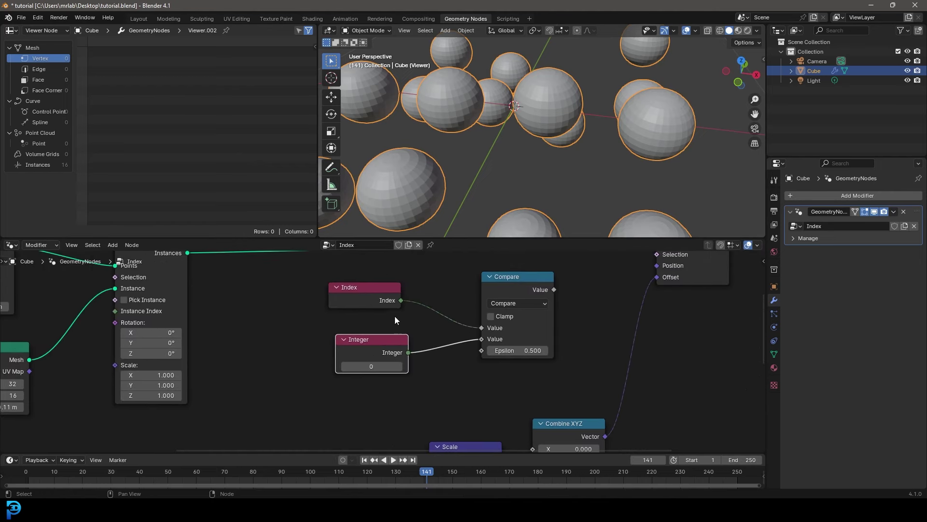
{"action": "middle_click_drag", "start_coordinate": [523, 289], "coordinate": [434, 325]}
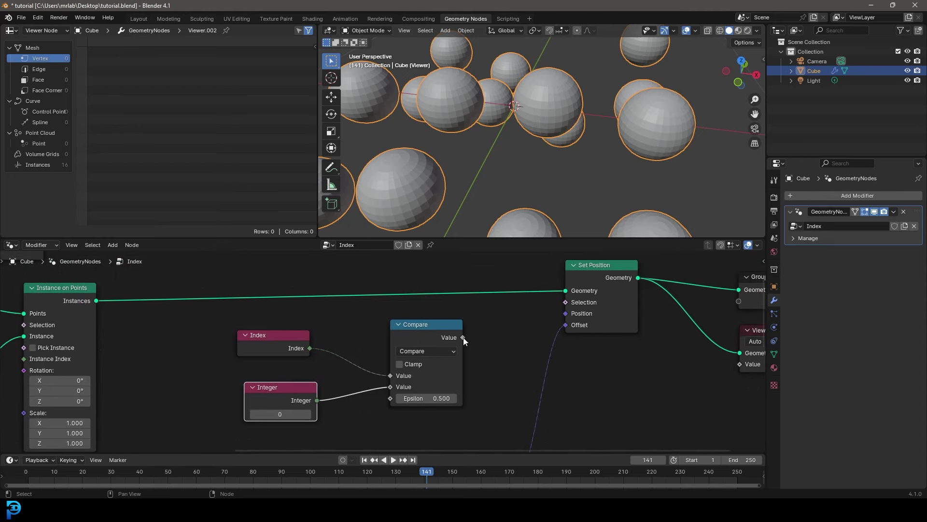
{"action": "left_click_drag", "start_coordinate": [285, 403], "coordinate": [280, 399]}
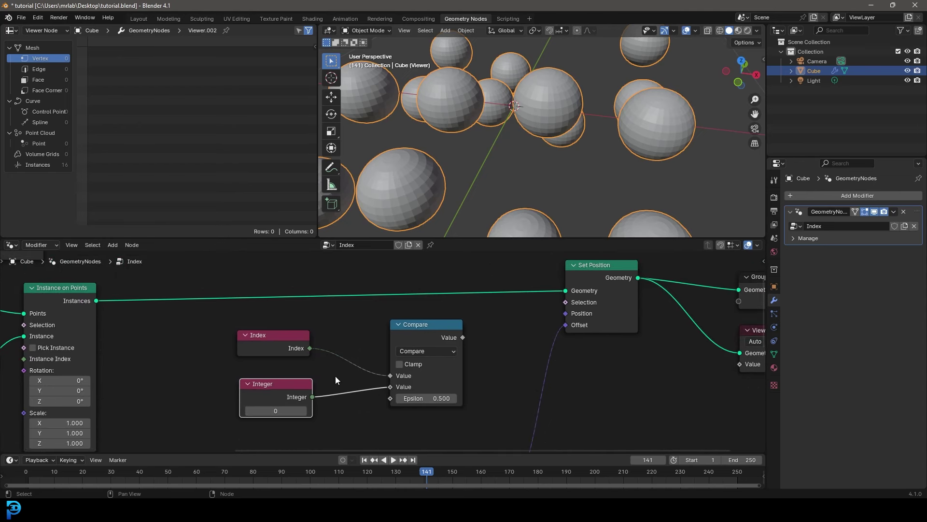
{"action": "left_click_drag", "start_coordinate": [462, 337], "coordinate": [572, 303]}
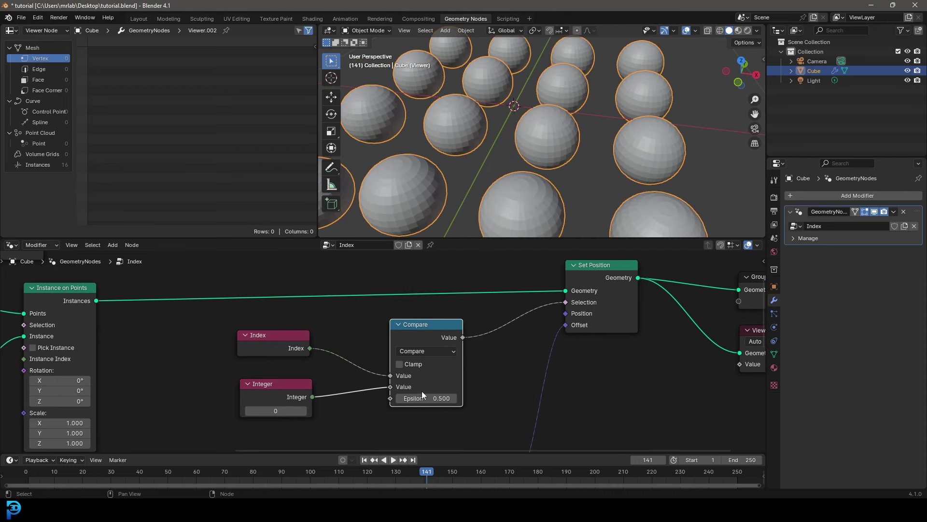
Step: Play the animation and check which of the instanced spheres moves with the selection applied
{"action": "scroll", "coordinate": [477, 161], "scroll_direction": "down", "scroll_amount": 5}
{"action": "middle_click_drag", "start_coordinate": [476, 162], "coordinate": [485, 139]}
{"action": "scroll", "coordinate": [478, 139], "scroll_direction": "up", "scroll_amount": 4}
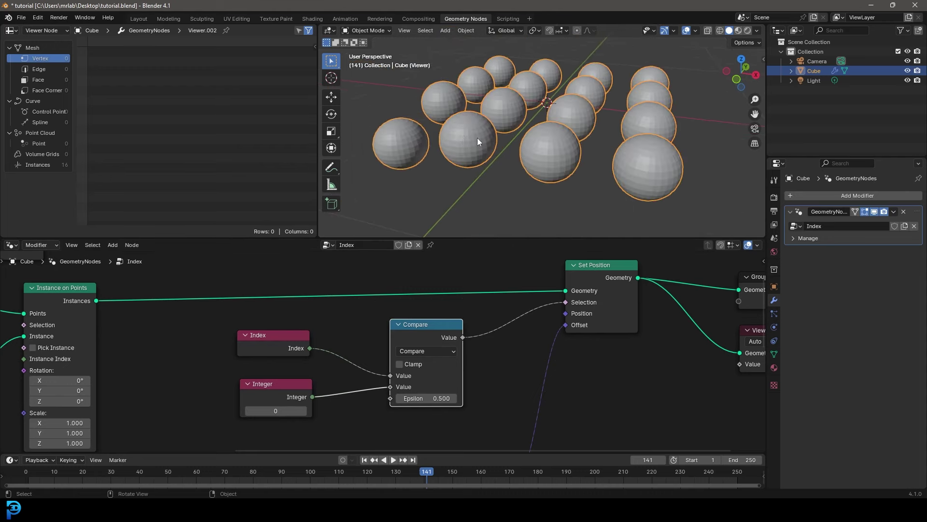
{"action": "key", "text": "space"}
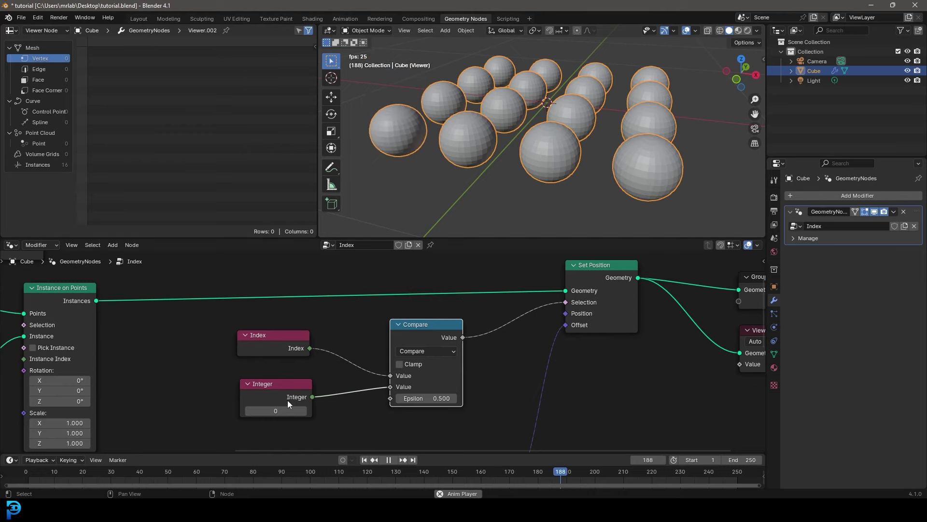
Step: Set the Integer node feeding Compare to 1 and tidy the placement of the Index and Integer nodes
{"action": "scroll", "coordinate": [288, 400], "scroll_direction": "up", "scroll_amount": 2}
{"action": "left_click_drag", "start_coordinate": [302, 356], "coordinate": [299, 359]}
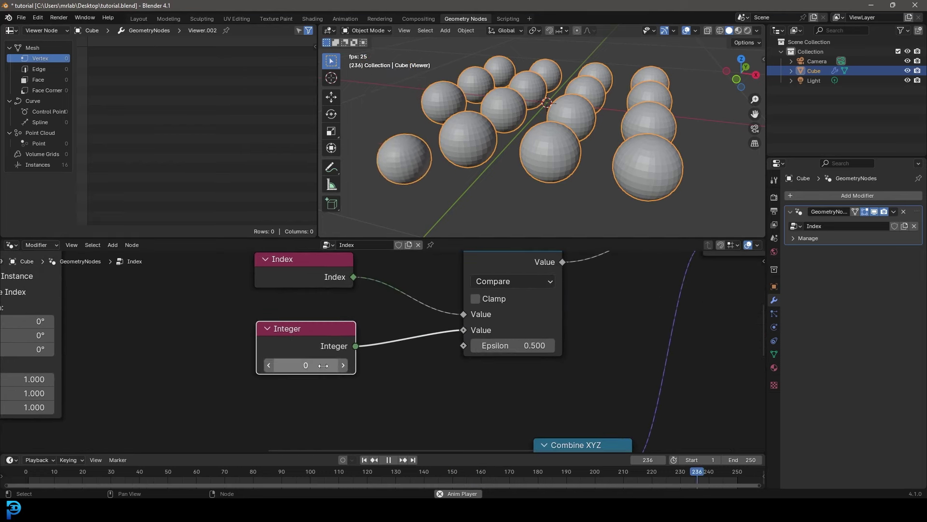
{"action": "left_click", "coordinate": [344, 365]}
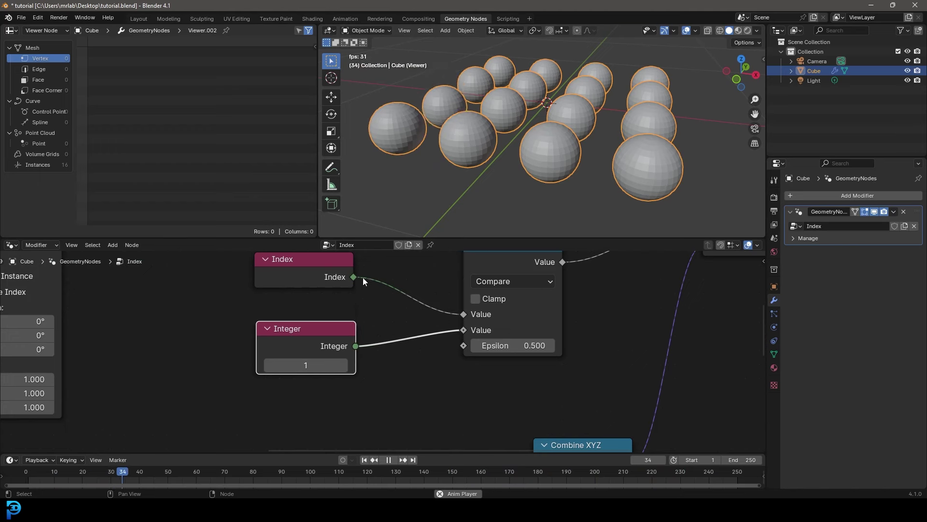
{"action": "middle_click_drag", "start_coordinate": [363, 277], "coordinate": [341, 338]}
{"action": "left_click_drag", "start_coordinate": [271, 326], "coordinate": [275, 324]}
{"action": "left_click_drag", "start_coordinate": [290, 404], "coordinate": [288, 401]}
Step: Select the Noise Texture, Subtract, Scale and Combine XYZ nodes that drive the Set Position offset
{"action": "middle_click_drag", "start_coordinate": [594, 324], "coordinate": [490, 271]}
{"action": "scroll", "coordinate": [535, 337], "scroll_direction": "down", "scroll_amount": 3}
{"action": "scroll", "coordinate": [467, 277], "scroll_direction": "down", "scroll_amount": 2}
{"action": "middle_click_drag", "start_coordinate": [424, 394], "coordinate": [488, 292]}
{"action": "left_click_drag", "start_coordinate": [524, 394], "coordinate": [179, 321]}
{"action": "middle_click_drag", "start_coordinate": [155, 391], "coordinate": [175, 331]}
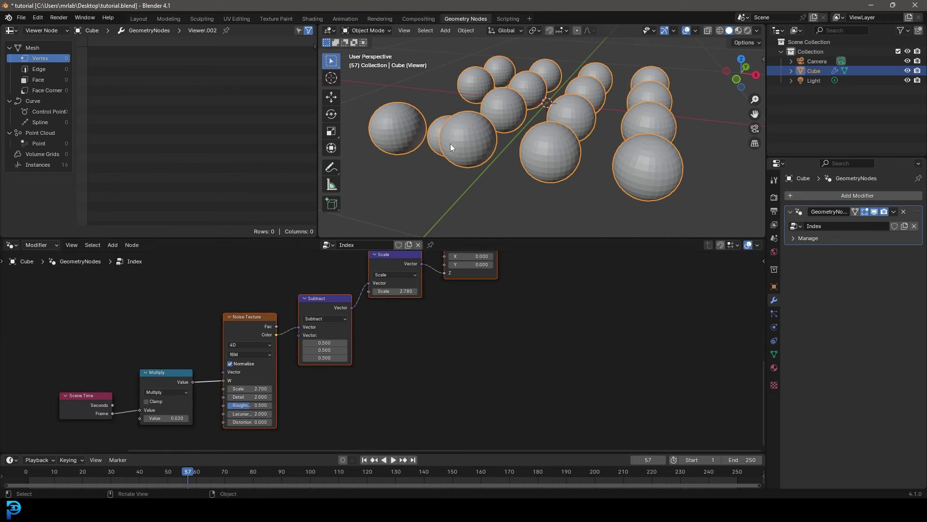
Step: Set the Integer node feeding Compare to 3 and play the animation to watch the selected sphere
{"action": "scroll", "coordinate": [491, 298], "scroll_direction": "down", "scroll_amount": 5}
{"action": "middle_click_drag", "start_coordinate": [489, 325], "coordinate": [491, 471]}
{"action": "scroll", "coordinate": [430, 381], "scroll_direction": "up", "scroll_amount": 2}
{"action": "middle_click_drag", "start_coordinate": [425, 378], "coordinate": [422, 337]}
{"action": "scroll", "coordinate": [399, 357], "scroll_direction": "up", "scroll_amount": 4}
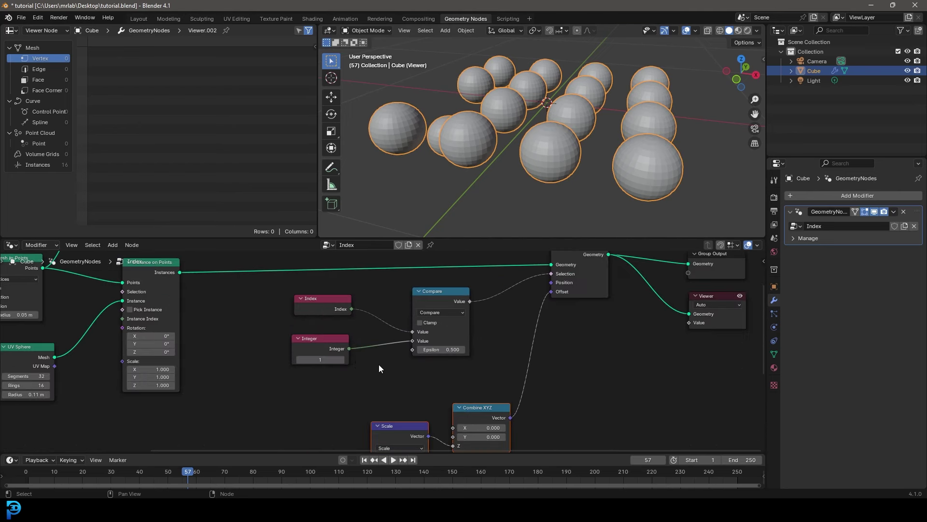
{"action": "left_click", "coordinate": [342, 361]}
{"action": "left_click", "coordinate": [342, 362]}
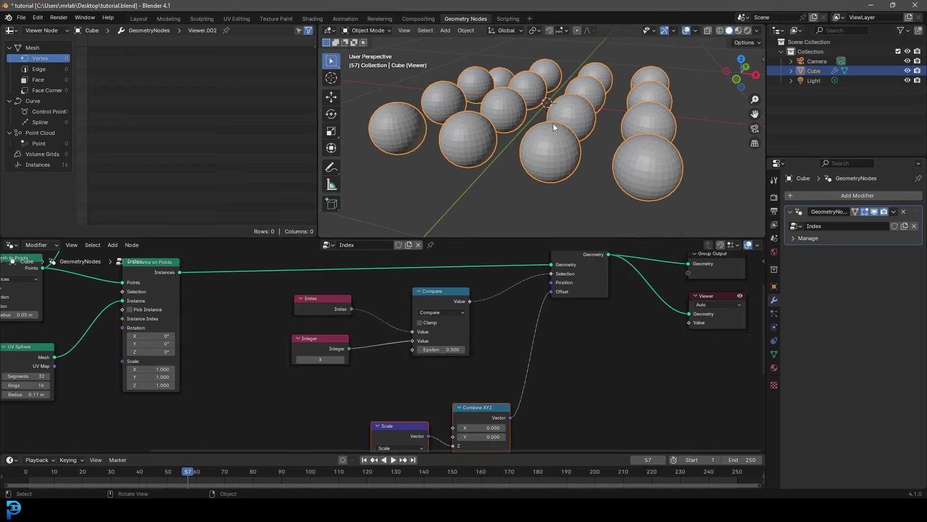
{"action": "middle_click_drag", "start_coordinate": [552, 123], "coordinate": [543, 163]}
{"action": "key", "text": "space"}
{"action": "mouse_move", "coordinate": [507, 132]}
{"action": "middle_mouse_down"}
{"action": "mouse_move", "coordinate": [494, 176]}
{"action": "mouse_move", "coordinate": [509, 113]}
{"action": "middle_mouse_up"}
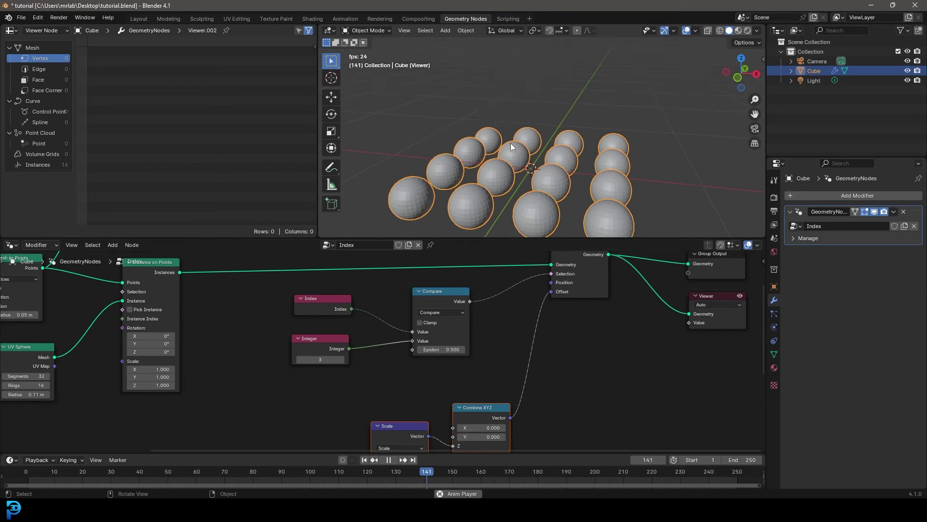
Step: Activate the Viewer attached to the Grid mesh and examine the vertex index numbers to choose another instance
{"action": "scroll", "coordinate": [235, 351], "scroll_direction": "down", "scroll_amount": 7}
{"action": "middle_click_drag", "start_coordinate": [235, 352], "coordinate": [417, 384]}
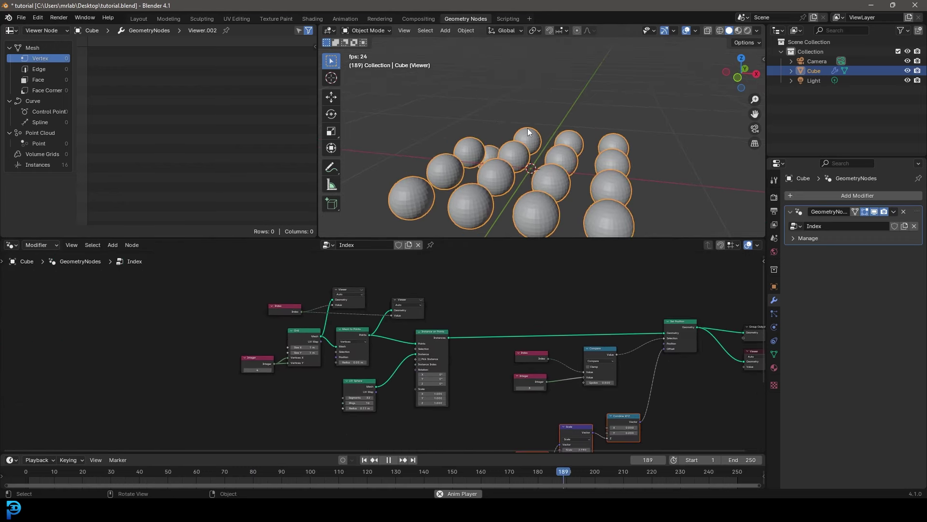
{"action": "scroll", "coordinate": [446, 345], "scroll_direction": "up", "scroll_amount": 3}
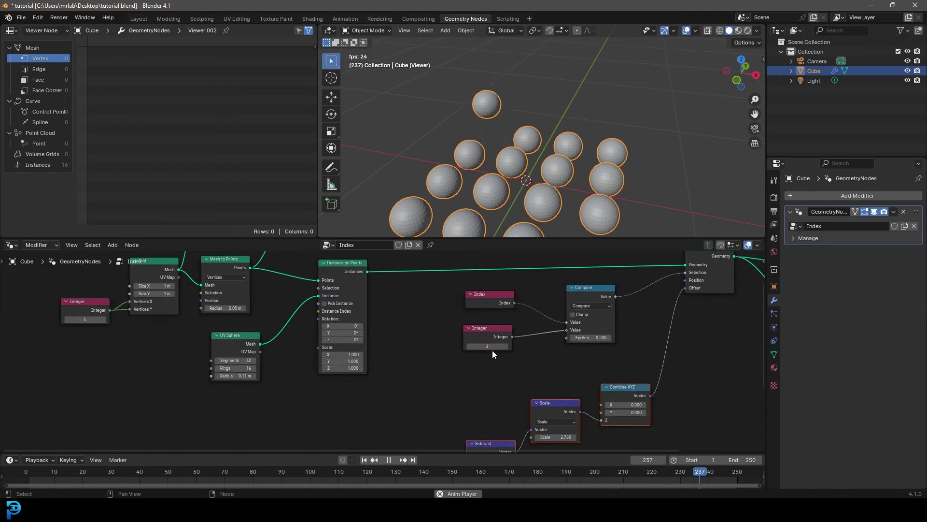
{"action": "middle_click_drag", "start_coordinate": [392, 357], "coordinate": [493, 446]}
{"action": "scroll", "coordinate": [216, 380], "scroll_direction": "up", "scroll_amount": 1}
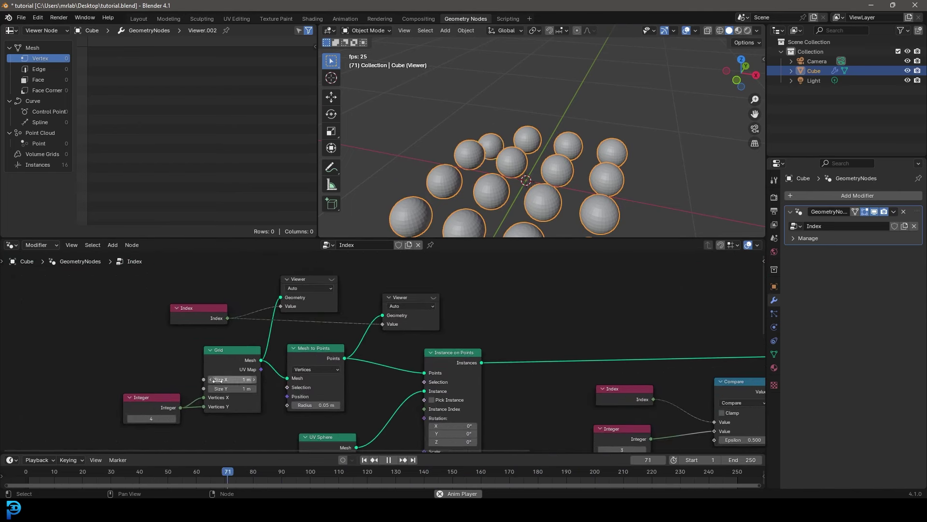
{"action": "left_click", "coordinate": [331, 280]}
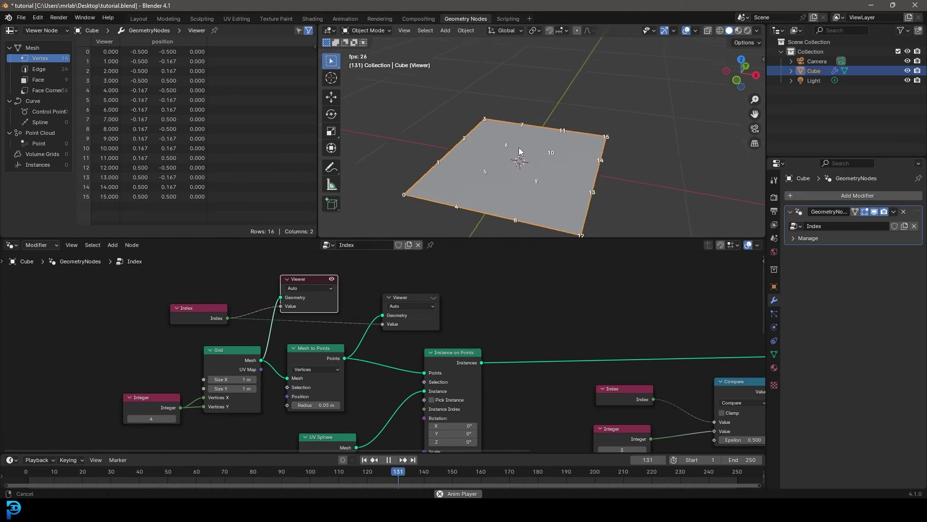
{"action": "scroll", "coordinate": [518, 147], "scroll_direction": "up", "scroll_amount": 3}
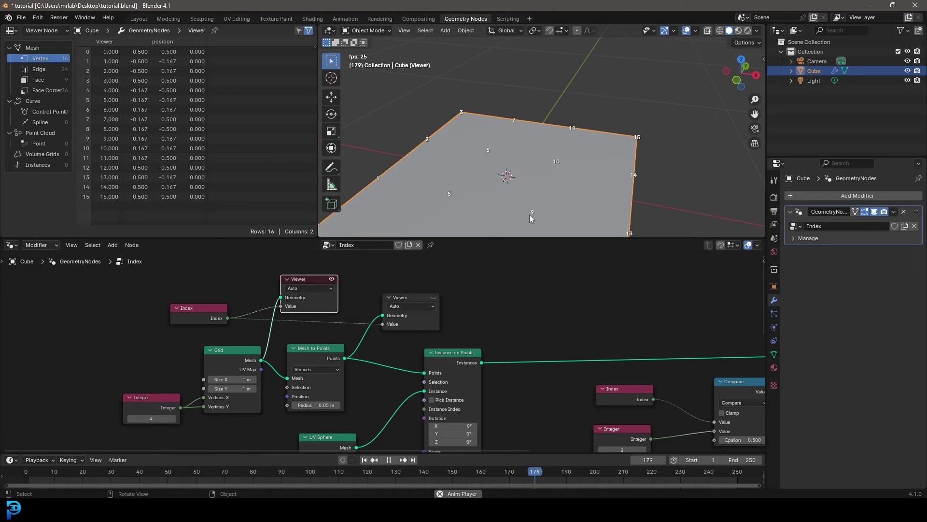
Step: Switch the display back to the Viewer attached to the Set Position output
{"action": "scroll", "coordinate": [434, 348], "scroll_direction": "down", "scroll_amount": 7}
{"action": "middle_click_drag", "start_coordinate": [631, 392], "coordinate": [352, 311]}
{"action": "scroll", "coordinate": [503, 295], "scroll_direction": "up", "scroll_amount": 3}
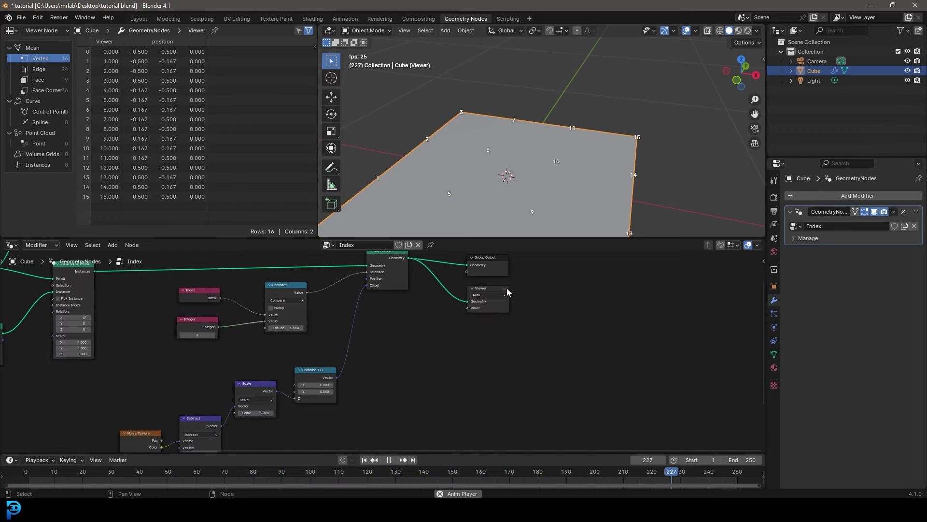
{"action": "left_click", "coordinate": [505, 289]}
Step: Set the Integer node feeding Compare to 9 and watch the selected sphere in the running animation
{"action": "middle_click_drag", "start_coordinate": [257, 338], "coordinate": [404, 346]}
{"action": "scroll", "coordinate": [360, 347], "scroll_direction": "up", "scroll_amount": 5}
{"action": "left_click", "coordinate": [337, 339]}
{"action": "type", "text": "9"}
{"action": "key", "text": "Return"}
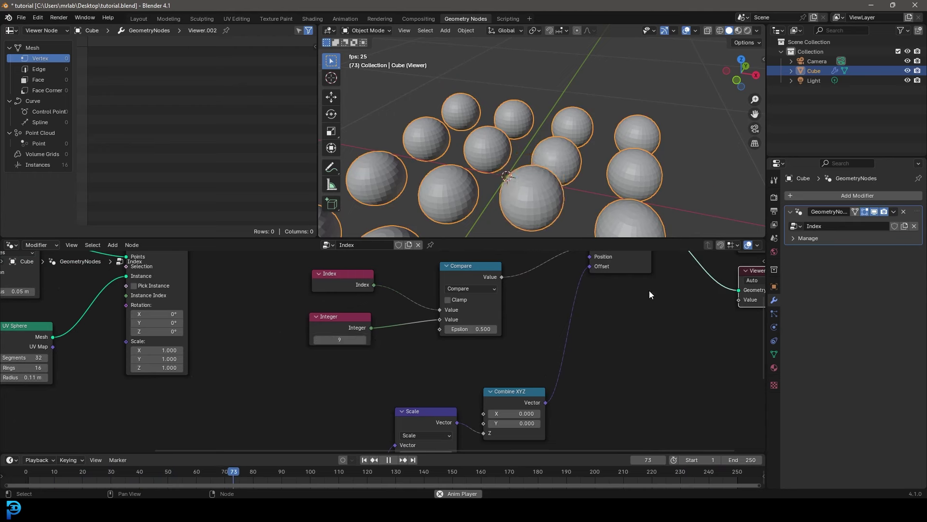
{"action": "scroll", "coordinate": [551, 147], "scroll_direction": "down", "scroll_amount": 4}
{"action": "middle_click_drag", "start_coordinate": [549, 156], "coordinate": [545, 145]}
{"action": "scroll", "coordinate": [545, 145], "scroll_direction": "up", "scroll_amount": 2}
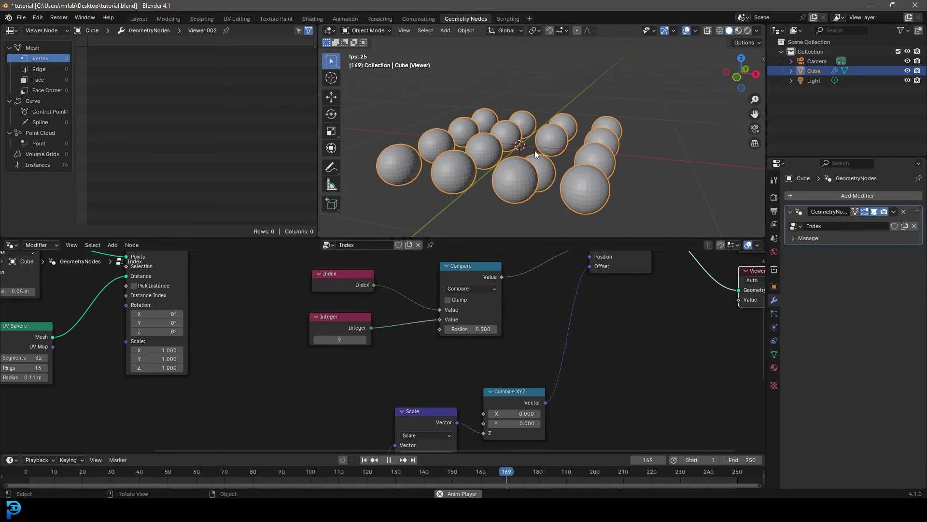
Step: Move the Group Output and its neighbouring Viewer node farther from Set Position to make room between them
{"action": "scroll", "coordinate": [346, 340], "scroll_direction": "down", "scroll_amount": 5}
{"action": "scroll", "coordinate": [334, 376], "scroll_direction": "down", "scroll_amount": 2}
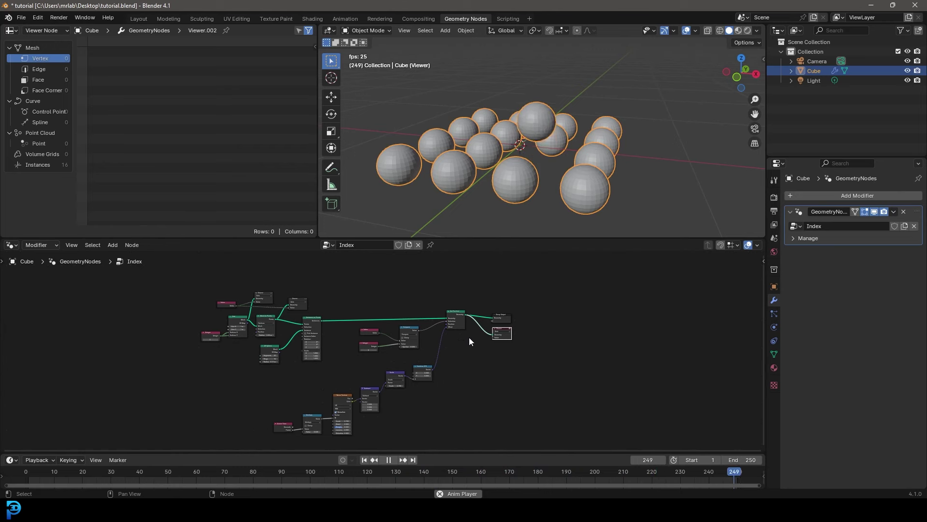
{"action": "scroll", "coordinate": [537, 350], "scroll_direction": "up", "scroll_amount": 1}
{"action": "scroll", "coordinate": [507, 367], "scroll_direction": "up", "scroll_amount": 1}
{"action": "left_click_drag", "start_coordinate": [549, 378], "coordinate": [466, 295]}
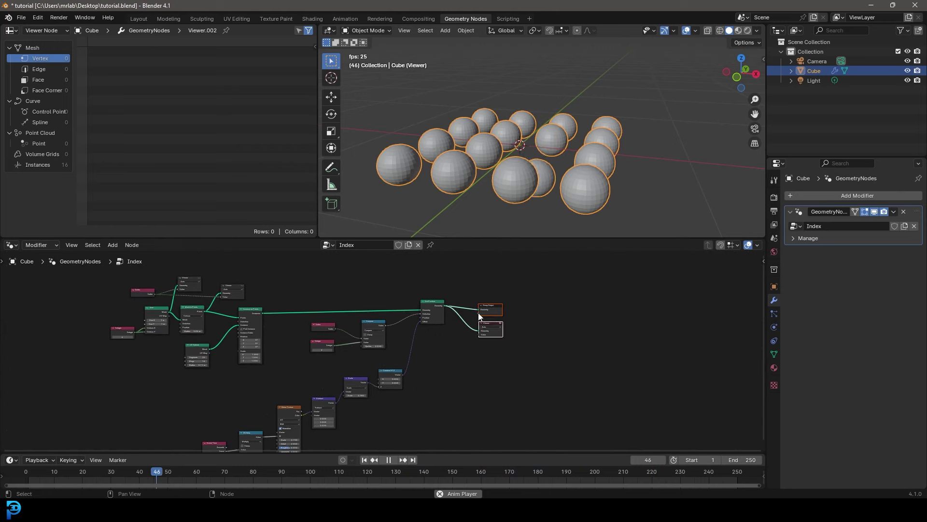
{"action": "key", "text": "g"}
{"action": "left_click_drag", "start_coordinate": [556, 313], "coordinate": [556, 313]}
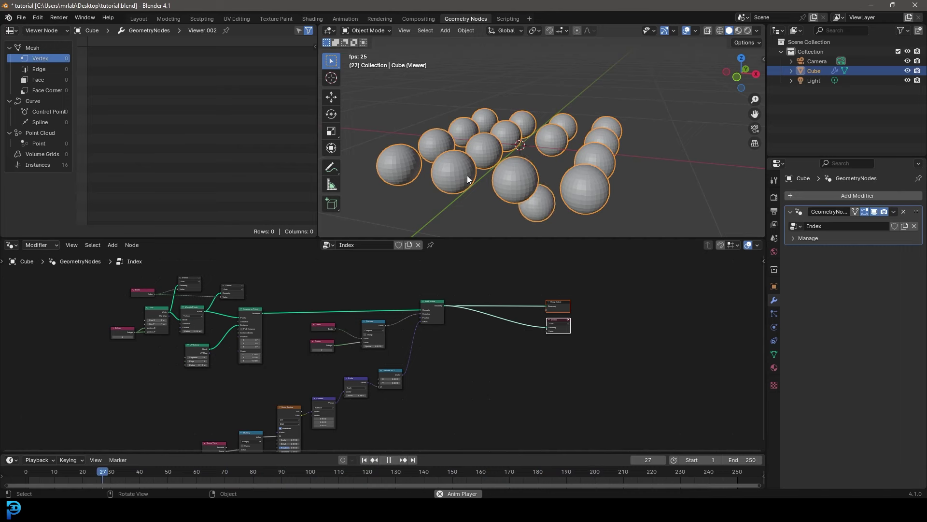
Step: Examine the animated sphere among the other instances from a closer range and another angle
{"action": "scroll", "coordinate": [497, 150], "scroll_direction": "up", "scroll_amount": 4}
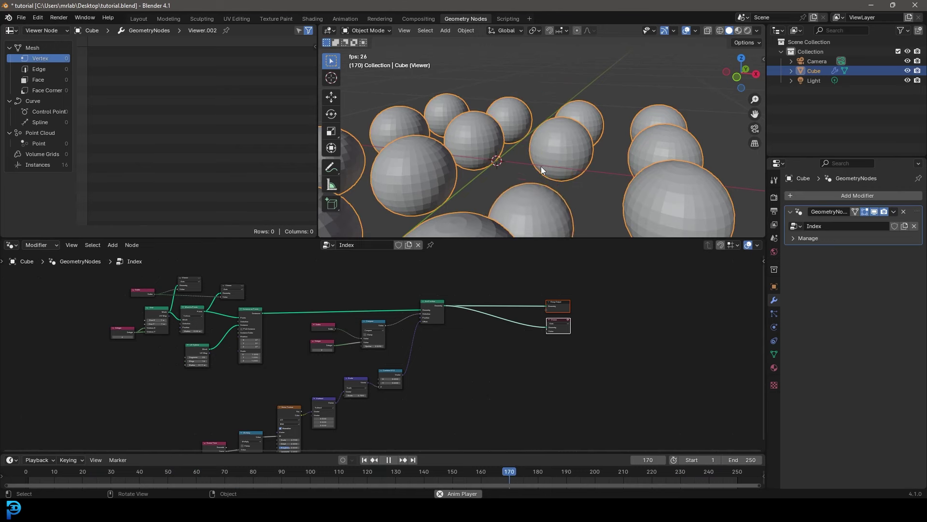
{"action": "middle_click_drag", "start_coordinate": [310, 289], "coordinate": [316, 294]}
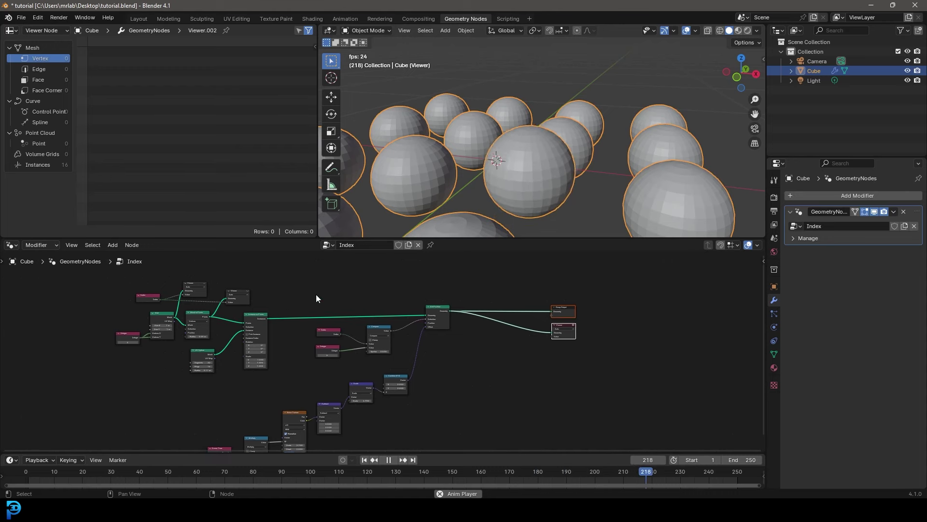
{"action": "scroll", "coordinate": [579, 166], "scroll_direction": "down", "scroll_amount": 5}
{"action": "middle_click_drag", "start_coordinate": [567, 187], "coordinate": [543, 188]}
{"action": "scroll", "coordinate": [463, 153], "scroll_direction": "up", "scroll_amount": 3}
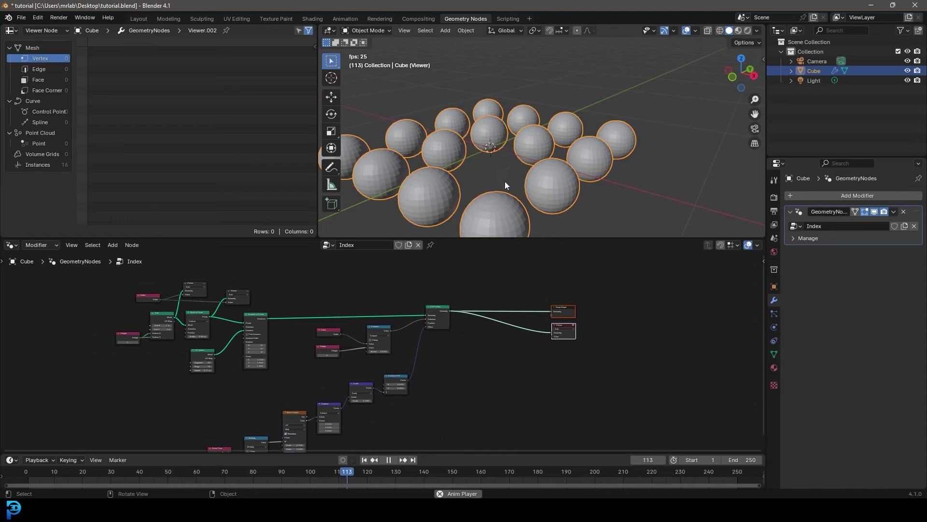
Step: Move the Group Output node up, separating it from the Viewer node
{"action": "scroll", "coordinate": [483, 309], "scroll_direction": "up", "scroll_amount": 2}
{"action": "scroll", "coordinate": [477, 318], "scroll_direction": "up", "scroll_amount": 4}
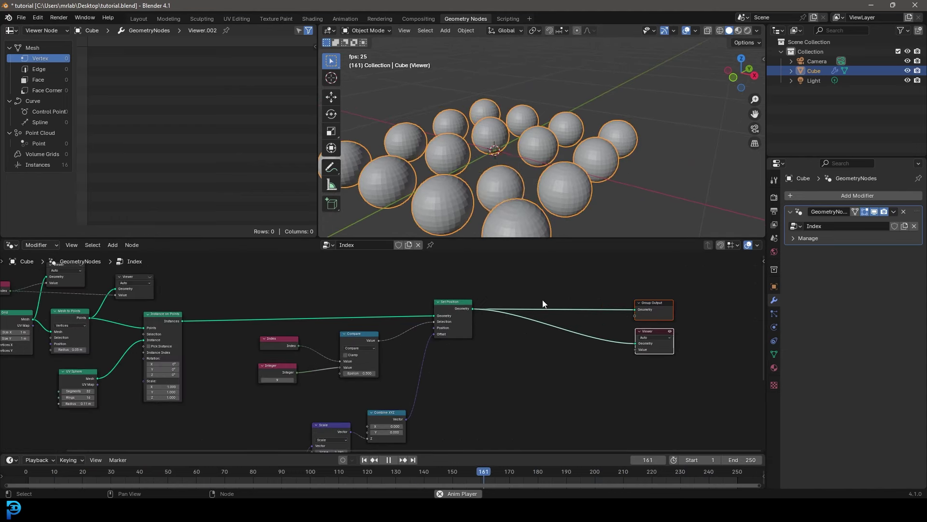
{"action": "middle_click_drag", "start_coordinate": [423, 328], "coordinate": [361, 375]}
{"action": "left_click_drag", "start_coordinate": [587, 349], "coordinate": [582, 286]}
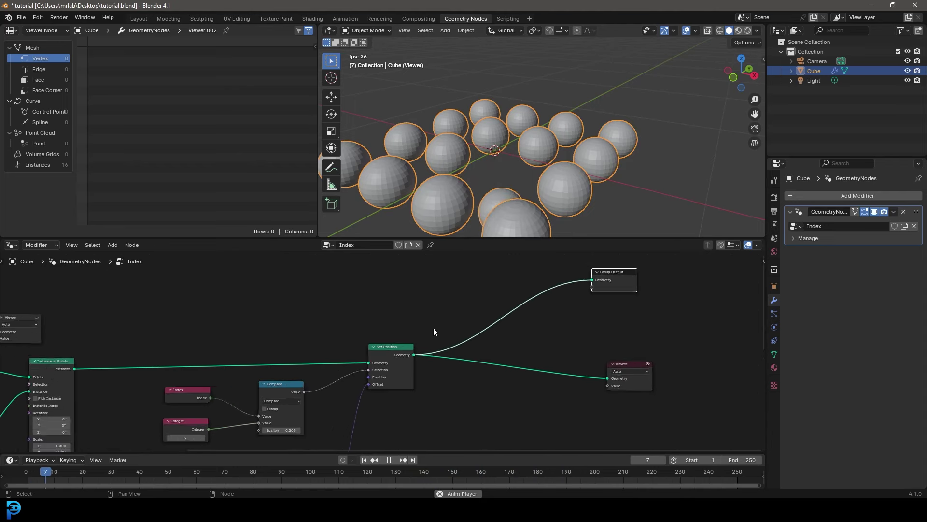
Step: Insert a Join Geometry node on the link between Set Position and the Group Output
{"action": "scroll", "coordinate": [463, 326], "scroll_direction": "up", "scroll_amount": 3}
{"action": "key", "text": "shift+a"}
{"action": "type", "text": "join"}
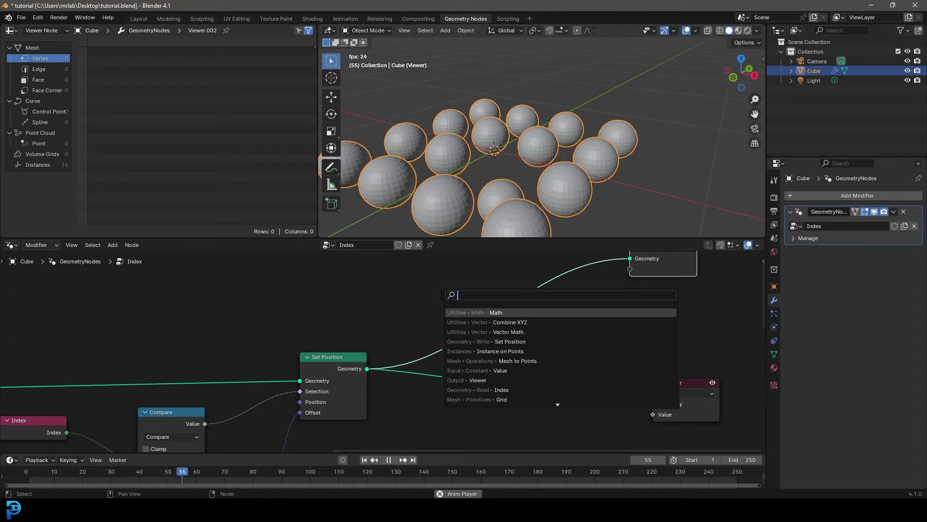
{"action": "key", "text": "Down"}
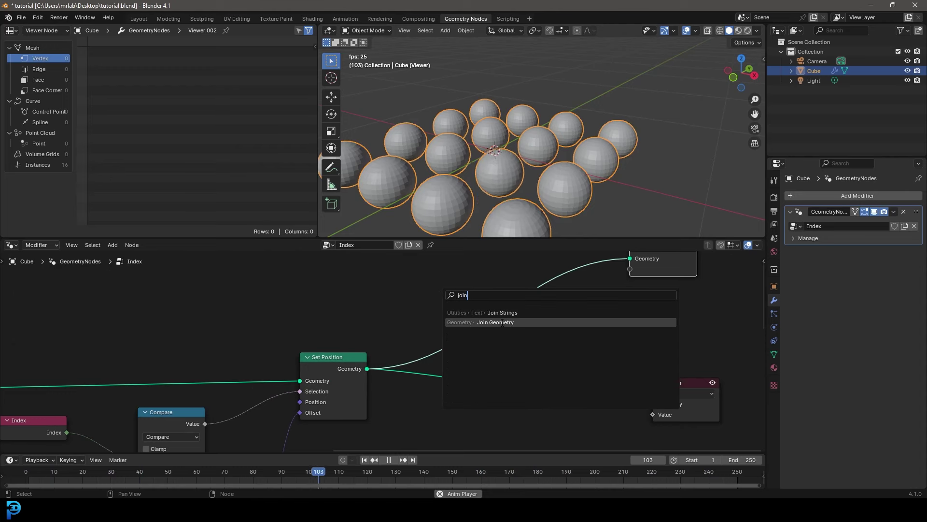
{"action": "key", "text": "Return"}
{"action": "left_click", "coordinate": [471, 287]}
Step: Connect the Grid node's Mesh output to the Join Geometry input alongside the Set Position geometry
{"action": "scroll", "coordinate": [471, 287], "scroll_direction": "down", "scroll_amount": 3}
{"action": "middle_click_drag", "start_coordinate": [332, 321], "coordinate": [417, 317]}
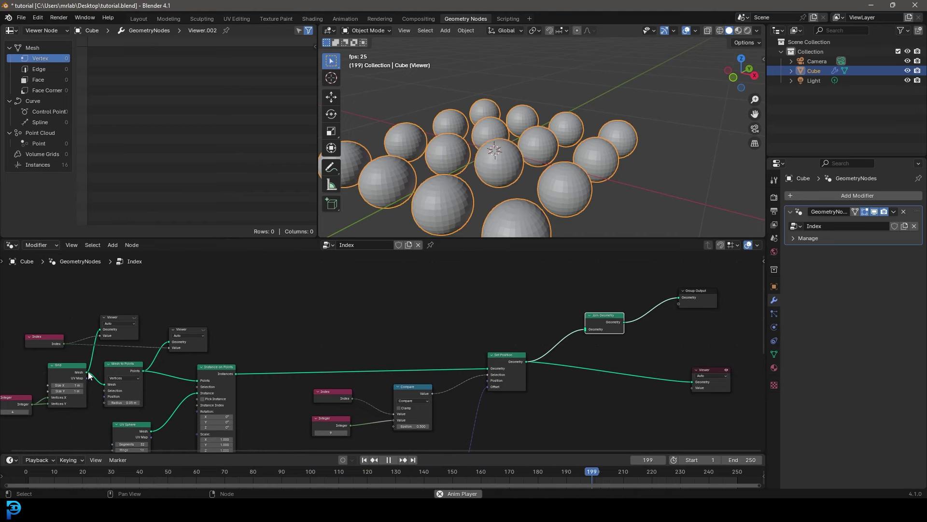
{"action": "left_click_drag", "start_coordinate": [87, 372], "coordinate": [585, 329]}
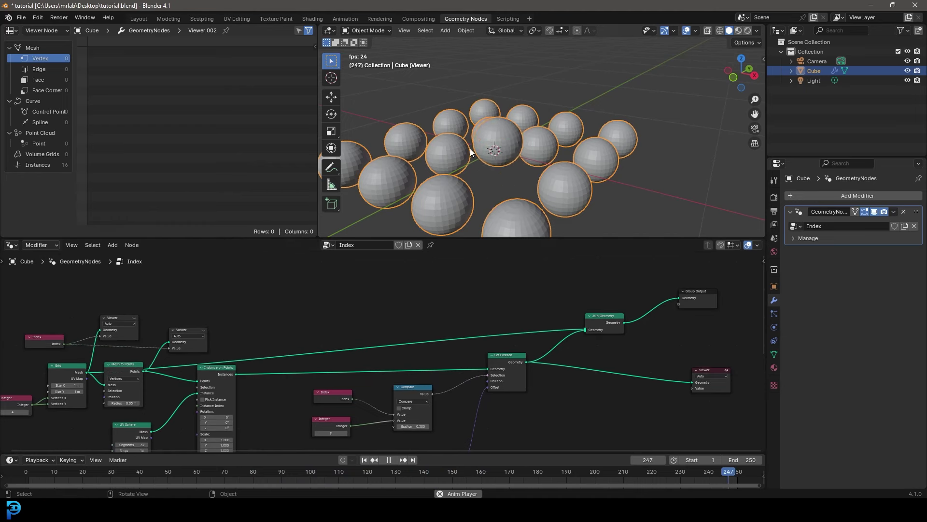
Step: Connect the Join Geometry output to the Viewer node and view the spheres together with the grid plane
{"action": "scroll", "coordinate": [642, 323], "scroll_direction": "up", "scroll_amount": 2}
{"action": "middle_click_drag", "start_coordinate": [541, 280], "coordinate": [442, 329]}
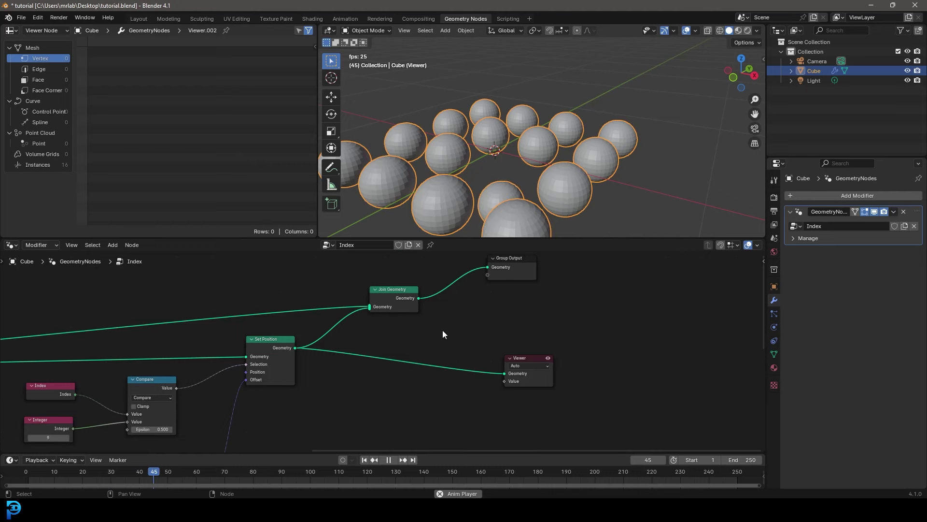
{"action": "left_click_drag", "start_coordinate": [418, 299], "coordinate": [504, 373]}
{"action": "scroll", "coordinate": [501, 162], "scroll_direction": "down", "scroll_amount": 3}
{"action": "middle_click_drag", "start_coordinate": [502, 161], "coordinate": [537, 169]}
{"action": "scroll", "coordinate": [532, 162], "scroll_direction": "up", "scroll_amount": 2}
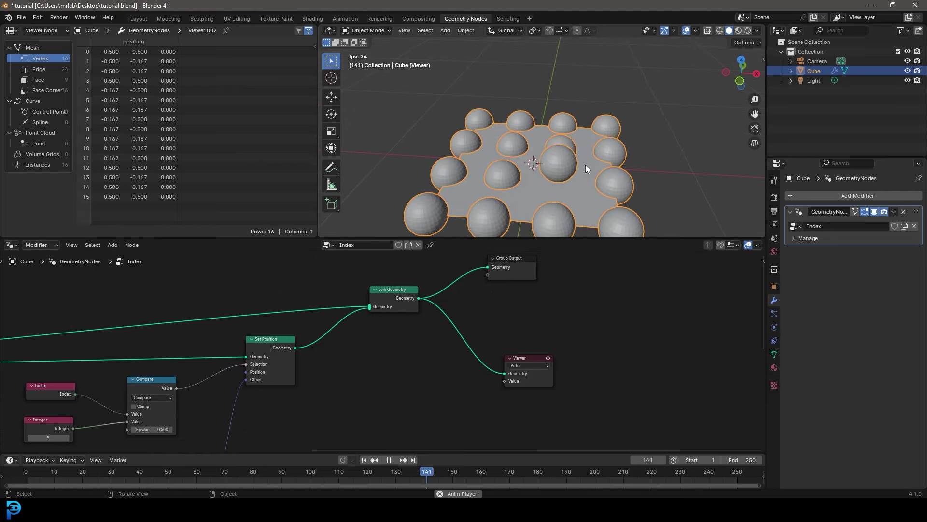
Step: Try a value of 6 in the Integer node driving the grid's vertices, and restore it to 4
{"action": "scroll", "coordinate": [207, 343], "scroll_direction": "down", "scroll_amount": 1}
{"action": "middle_click_drag", "start_coordinate": [207, 343], "coordinate": [550, 307]}
{"action": "scroll", "coordinate": [190, 331], "scroll_direction": "up", "scroll_amount": 2}
{"action": "middle_click_drag", "start_coordinate": [190, 331], "coordinate": [285, 340]}
{"action": "middle_click_drag", "start_coordinate": [340, 289], "coordinate": [352, 321]}
{"action": "scroll", "coordinate": [305, 382], "scroll_direction": "up", "scroll_amount": 1}
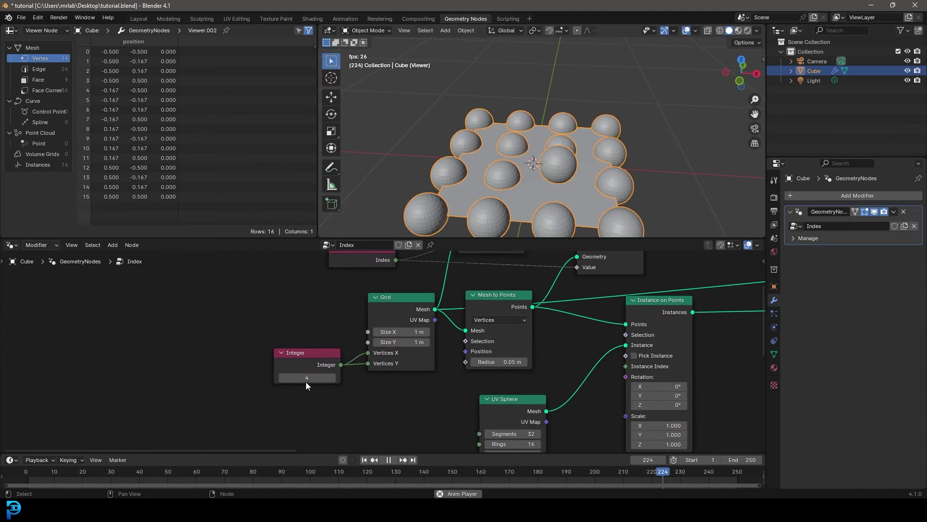
{"action": "left_click", "coordinate": [331, 378]}
{"action": "left_click", "coordinate": [331, 377]}
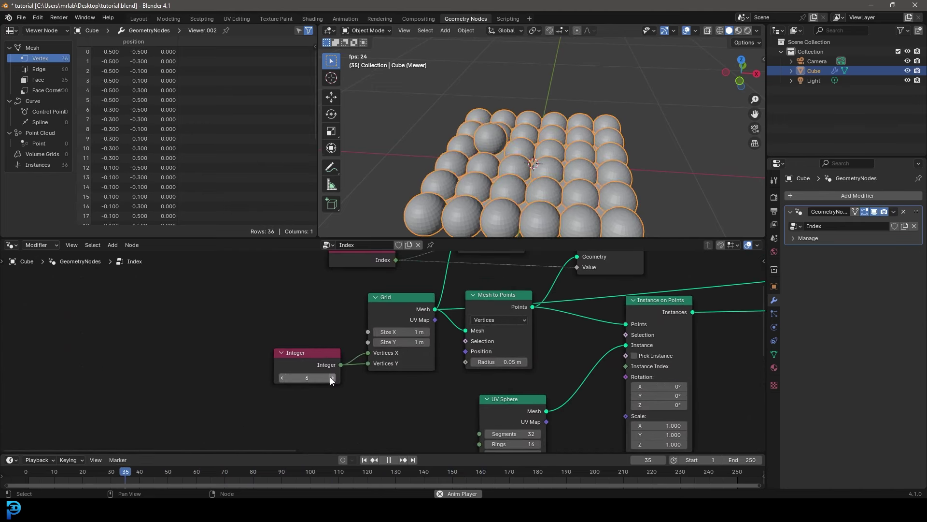
{"action": "left_click", "coordinate": [282, 377]}
{"action": "left_click", "coordinate": [283, 376]}
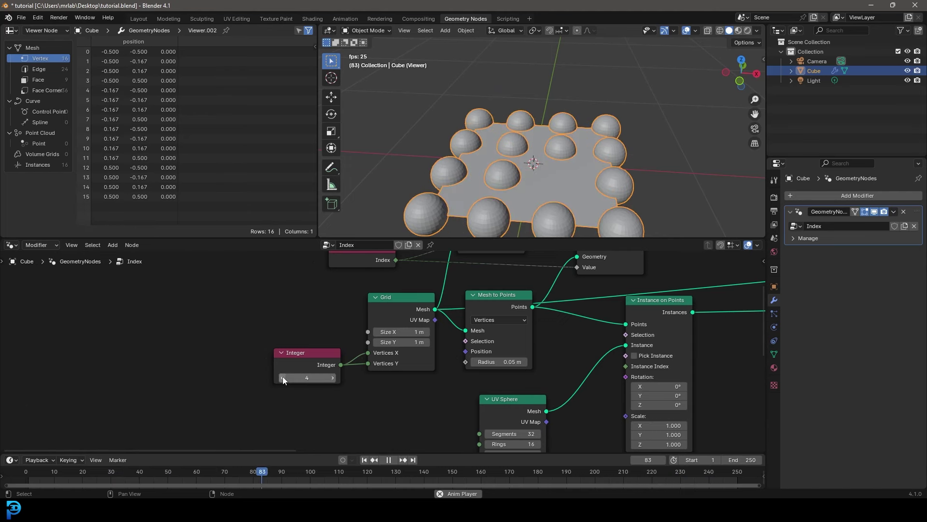
Step: Move the Set Position node closer to Compare to make room before Join Geometry
{"action": "scroll", "coordinate": [567, 350], "scroll_direction": "down", "scroll_amount": 8}
{"action": "middle_click_drag", "start_coordinate": [719, 350], "coordinate": [245, 331]}
{"action": "middle_click_drag", "start_coordinate": [374, 385], "coordinate": [329, 410]}
{"action": "scroll", "coordinate": [378, 353], "scroll_direction": "up", "scroll_amount": 2}
{"action": "left_click_drag", "start_coordinate": [325, 331], "coordinate": [324, 332]}
{"action": "left_click_drag", "start_coordinate": [335, 316], "coordinate": [311, 343]}
{"action": "scroll", "coordinate": [372, 305], "scroll_direction": "up", "scroll_amount": 4}
Step: Insert a Scale Elements node on the link between Set Position and Join Geometry
{"action": "key", "text": "shift+a"}
{"action": "left_click", "coordinate": [360, 299]}
{"action": "type", "text": "scqa"}
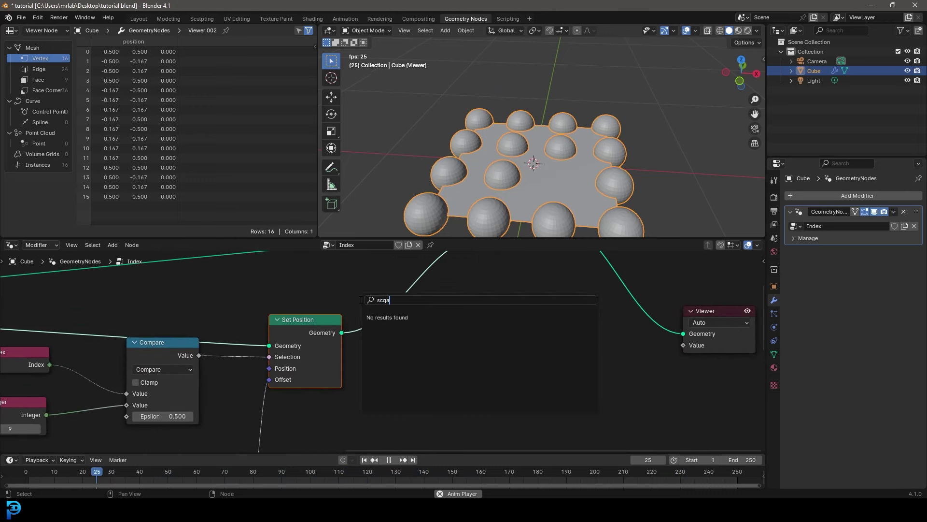
{"action": "key", "text": "BackSpace"}
{"action": "key", "text": "BackSpace"}
{"action": "type", "text": "ale"}
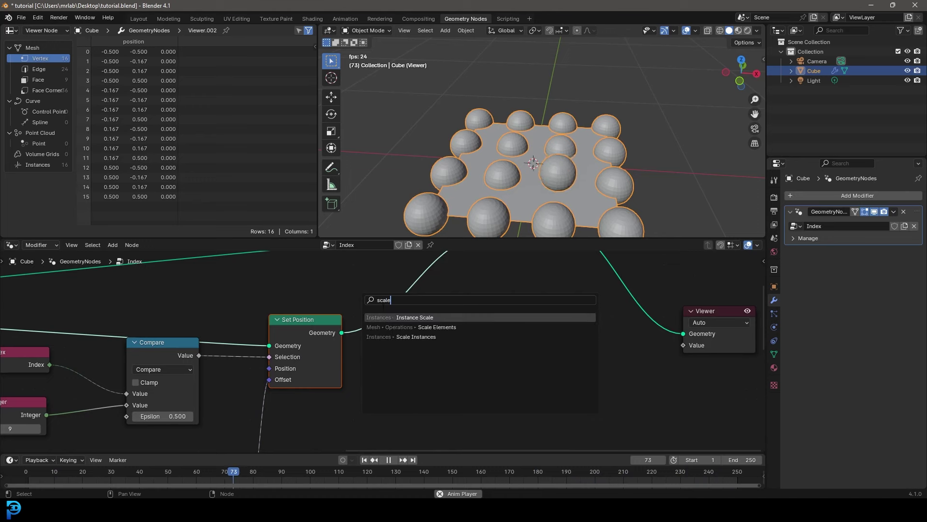
{"action": "left_click", "coordinate": [402, 327]}
{"action": "left_click", "coordinate": [386, 308]}
{"action": "scroll", "coordinate": [383, 351], "scroll_direction": "down", "scroll_amount": 6}
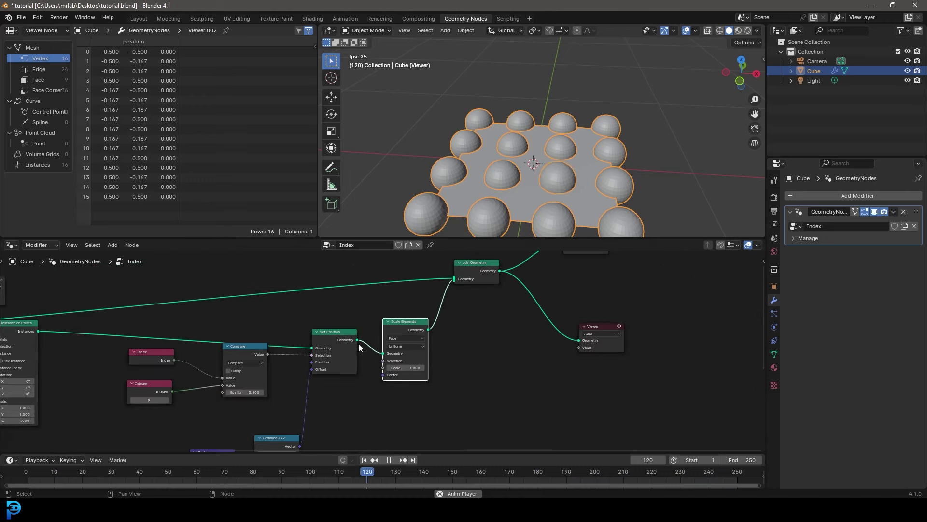
Step: Connect Compare's result to the Selection of Scale Elements and raise its Scale to 9.840
{"action": "middle_click_drag", "start_coordinate": [359, 344], "coordinate": [422, 319]}
{"action": "scroll", "coordinate": [455, 350], "scroll_direction": "up", "scroll_amount": 3}
{"action": "left_click_drag", "start_coordinate": [483, 341], "coordinate": [519, 341], "text": "shift"}
{"action": "scroll", "coordinate": [365, 316], "scroll_direction": "up", "scroll_amount": 1}
{"action": "left_click_drag", "start_coordinate": [292, 314], "coordinate": [352, 351]}
{"action": "left_click_drag", "start_coordinate": [464, 332], "coordinate": [545, 342]}
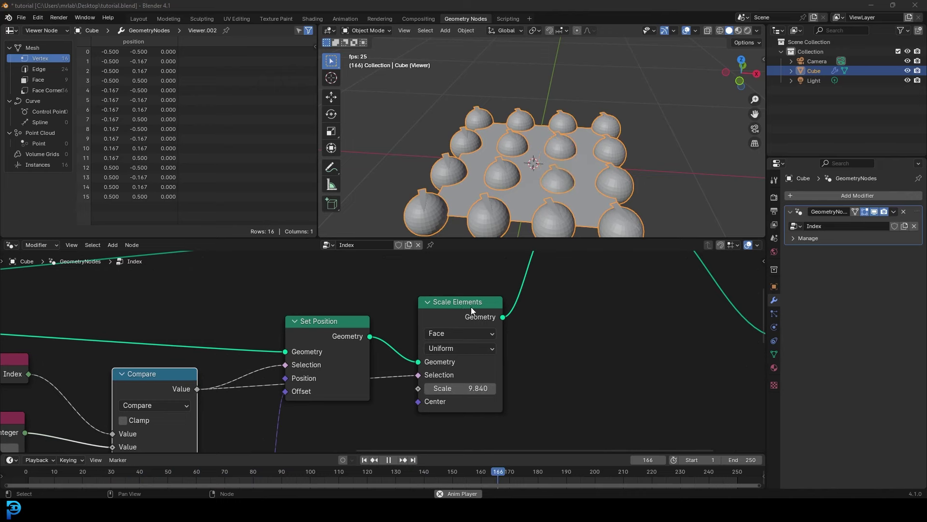
Step: Insert a Scale Instances node before Join Geometry and remove Scale Elements while keeping the geometry link intact
{"action": "scroll", "coordinate": [471, 306], "scroll_direction": "down", "scroll_amount": 2}
{"action": "key", "text": "shift+a"}
{"action": "type", "text": "scale in"}
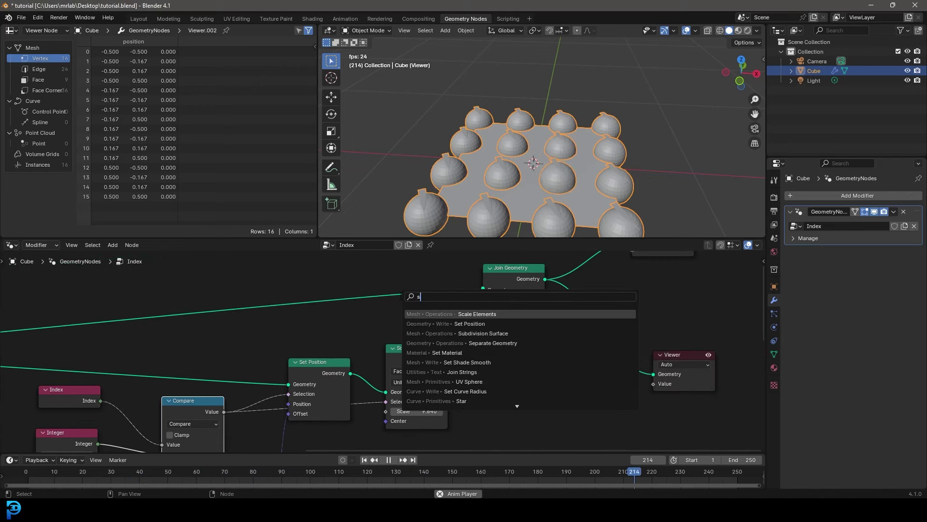
{"action": "key", "text": "Return"}
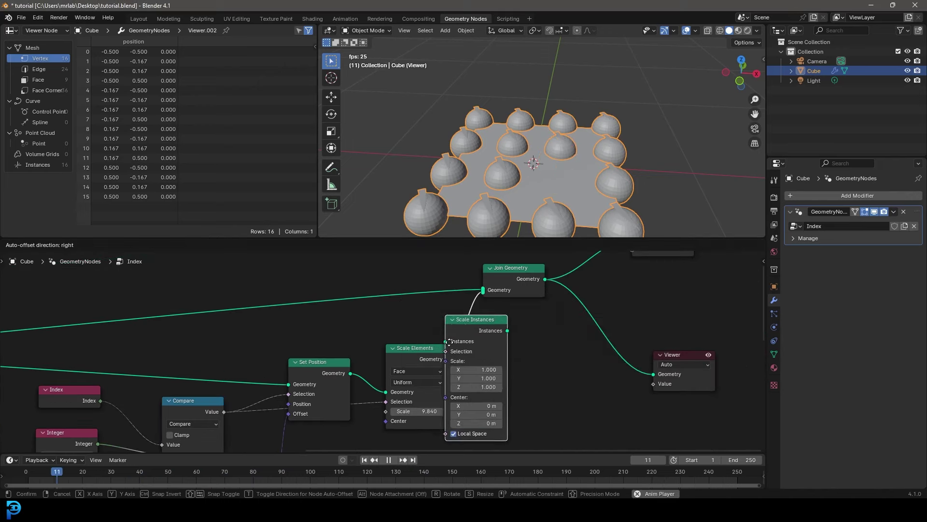
{"action": "left_click", "coordinate": [493, 338]}
{"action": "key", "text": "ctrl+x"}
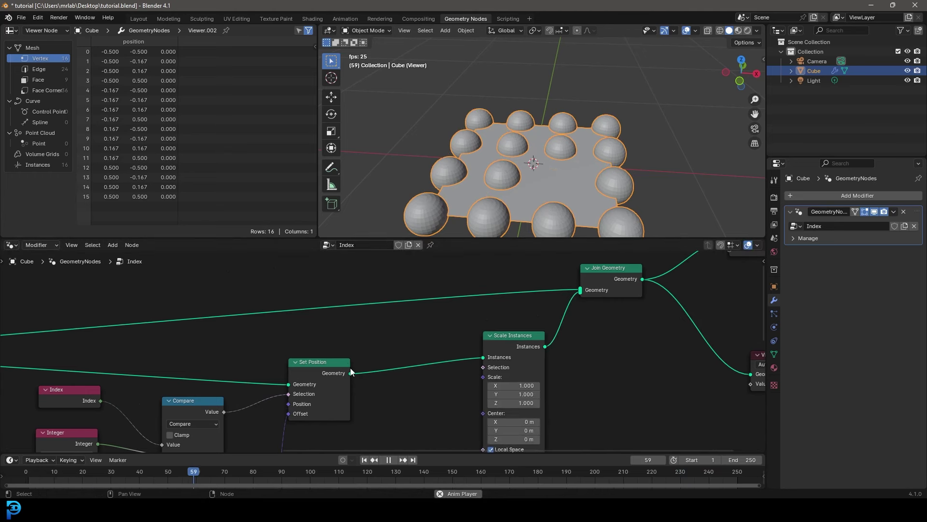
Step: Connect Compare's result to the Selection of Scale Instances and drive its Scale with a new Value node set to 1.690
{"action": "key", "text": "Home"}
{"action": "left_click_drag", "start_coordinate": [306, 381], "coordinate": [342, 360]}
{"action": "scroll", "coordinate": [442, 405], "scroll_direction": "up", "scroll_amount": 3}
{"action": "type", "text": "val"}
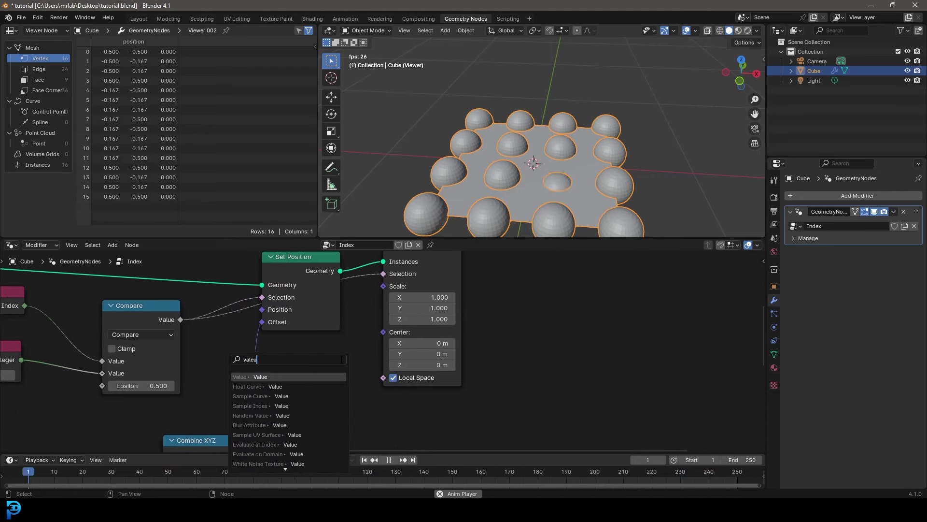
{"action": "type", "text": "eu"}
{"action": "key", "text": "Return"}
{"action": "left_click_drag", "start_coordinate": [319, 375], "coordinate": [340, 375]}
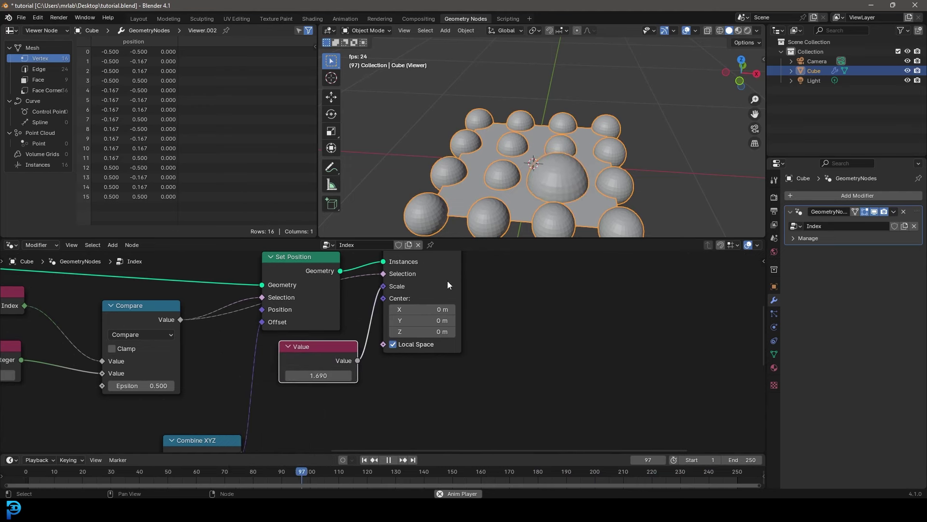
Step: Set the Integer node feeding Compare to 10 and finally to 8, watching which sphere is enlarged
{"action": "scroll", "coordinate": [585, 149], "scroll_direction": "down", "scroll_amount": 2}
{"action": "middle_click_drag", "start_coordinate": [586, 149], "coordinate": [574, 158]}
{"action": "middle_click_drag", "start_coordinate": [186, 349], "coordinate": [512, 346]}
{"action": "scroll", "coordinate": [338, 366], "scroll_direction": "up", "scroll_amount": 3}
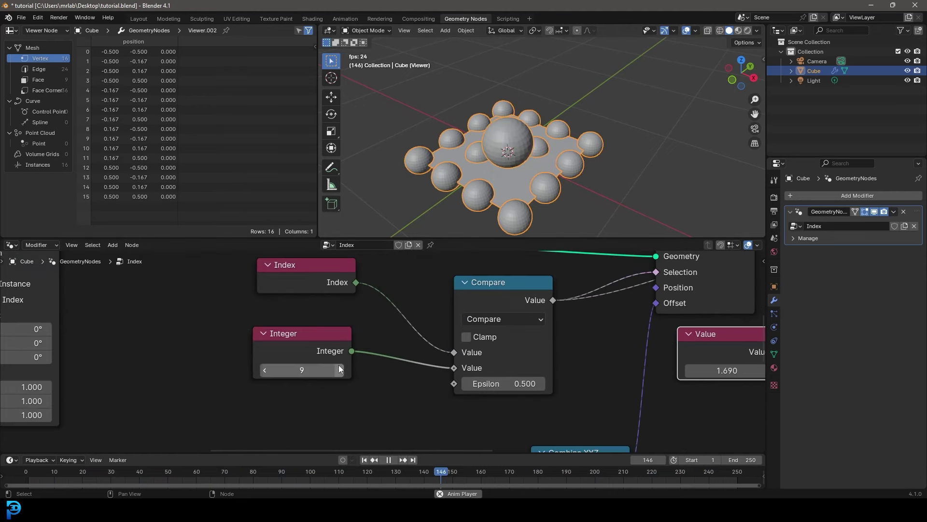
{"action": "left_click", "coordinate": [339, 370]}
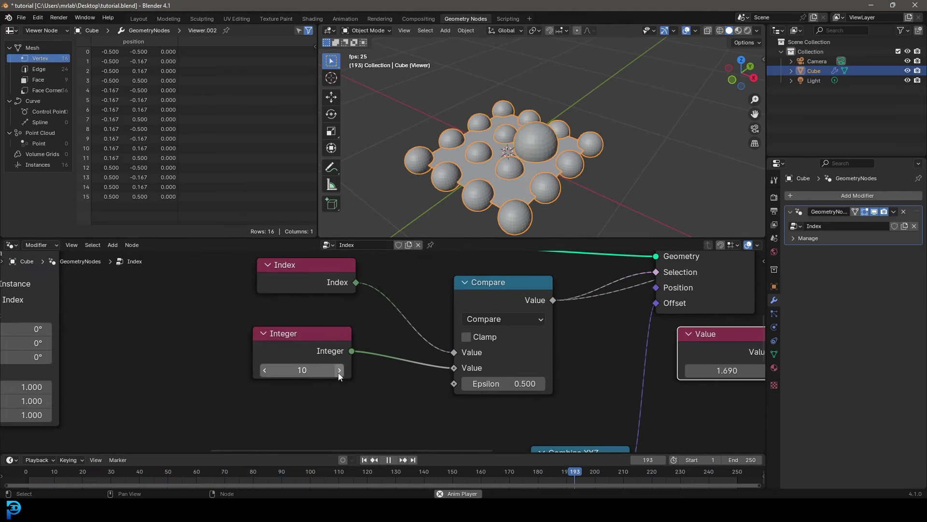
{"action": "left_click", "coordinate": [265, 370]}
{"action": "left_click", "coordinate": [265, 370]}
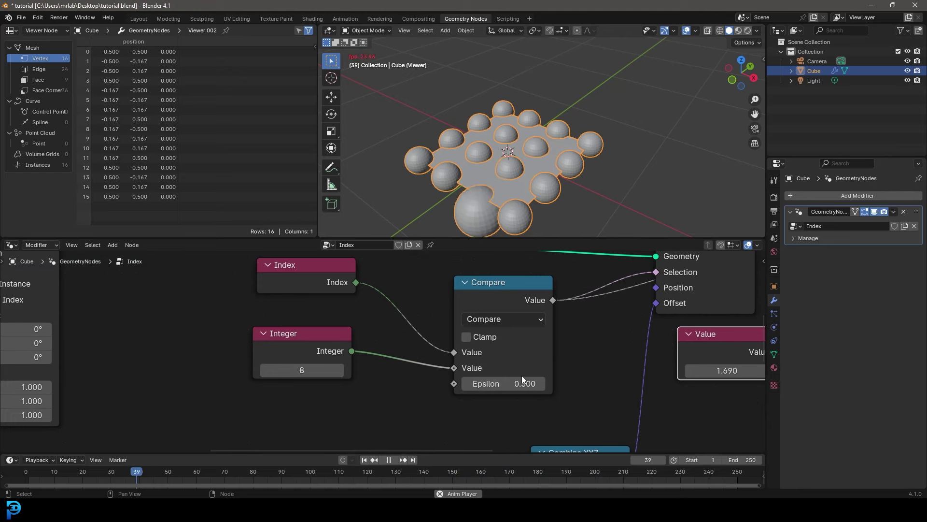